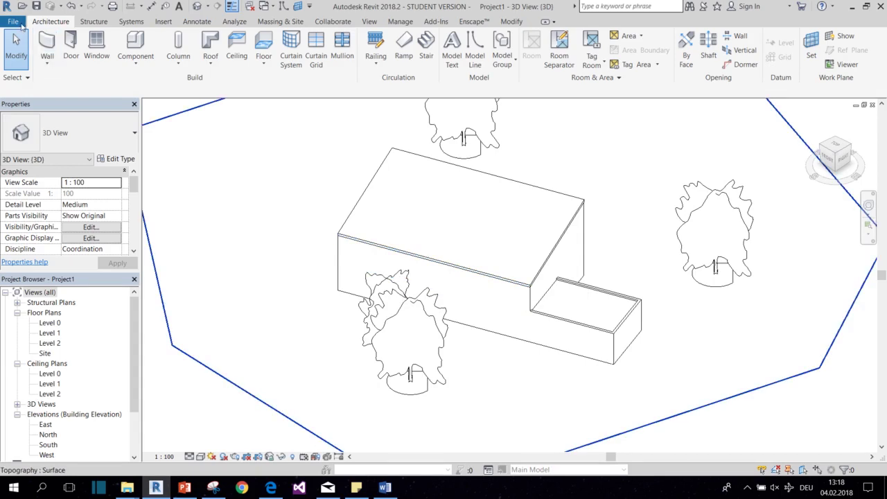
Step: Create a new family from the Metric Window.rft template
{"action": "left_click", "coordinate": [21, 25]}
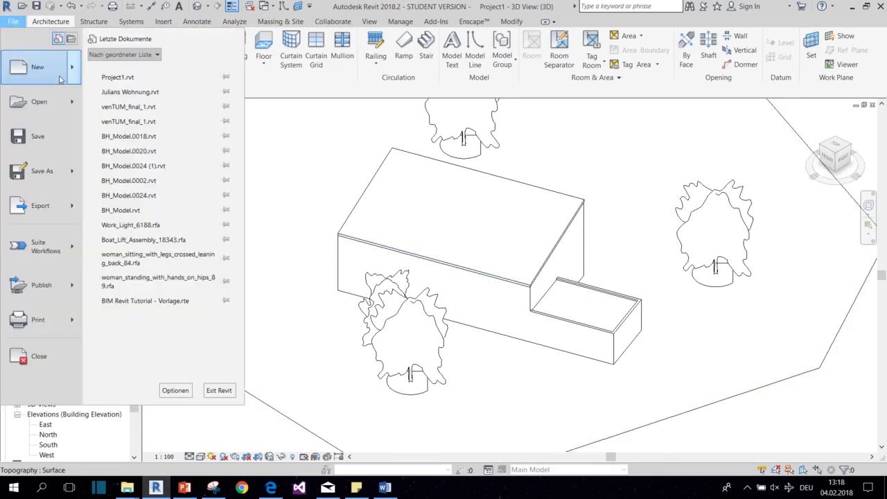
{"action": "mouse_move", "coordinate": [42, 66]}
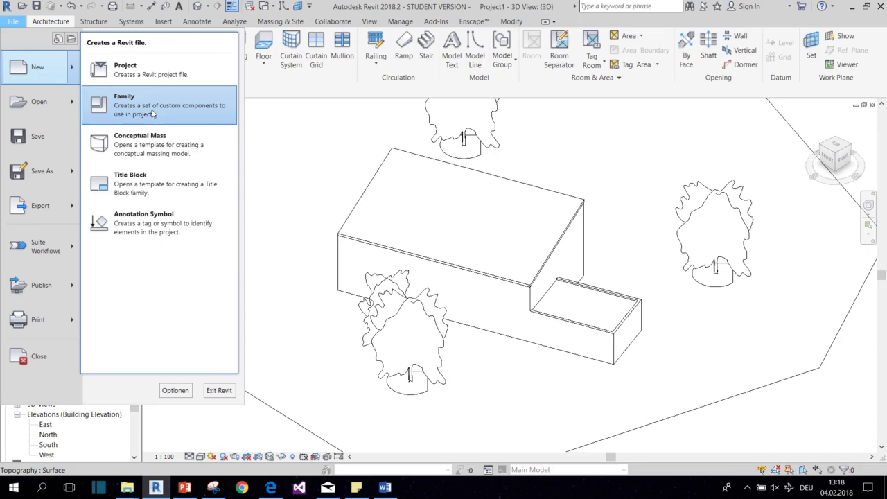
{"action": "left_click", "coordinate": [152, 113]}
{"action": "left_click_drag", "start_coordinate": [427, 86], "coordinate": [415, 79]}
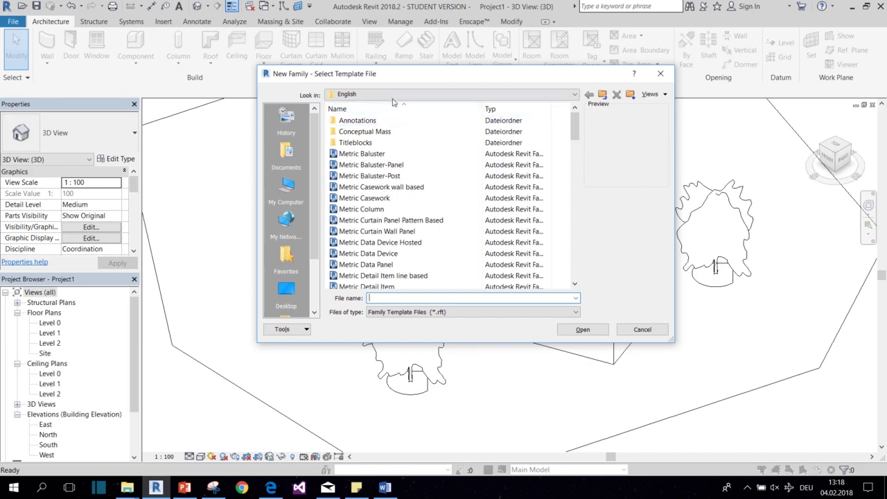
{"action": "scroll", "coordinate": [409, 146], "scroll_direction": "down", "scroll_amount": 2}
{"action": "scroll", "coordinate": [408, 164], "scroll_direction": "down", "scroll_amount": 2}
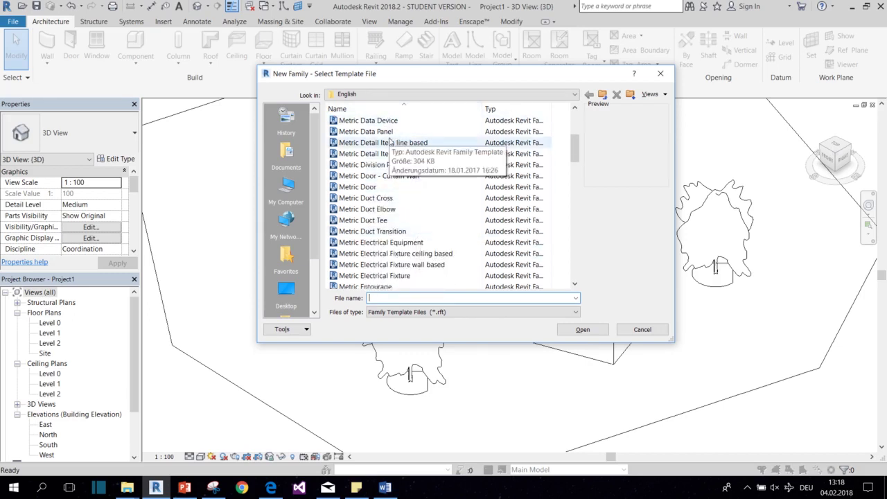
{"action": "scroll", "coordinate": [390, 143], "scroll_direction": "down", "scroll_amount": 1}
{"action": "scroll", "coordinate": [390, 143], "scroll_direction": "down", "scroll_amount": 1}
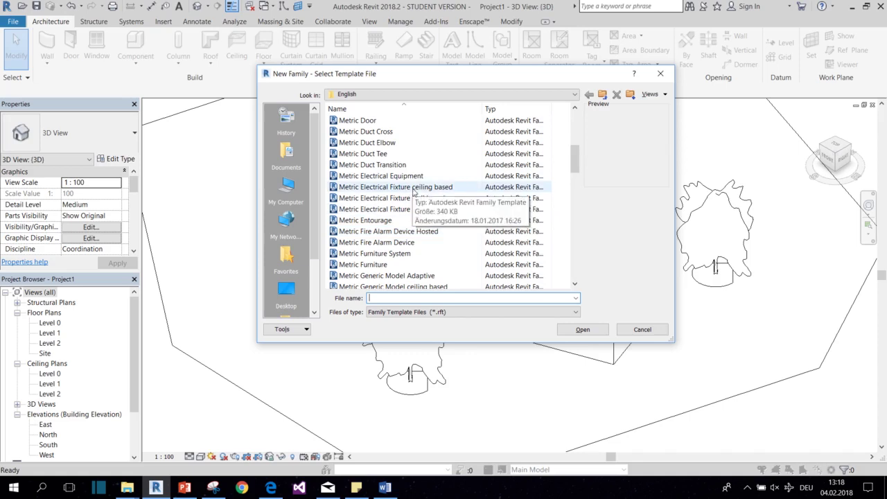
{"action": "scroll", "coordinate": [391, 146], "scroll_direction": "down", "scroll_amount": 1}
{"action": "scroll", "coordinate": [392, 159], "scroll_direction": "down", "scroll_amount": 2}
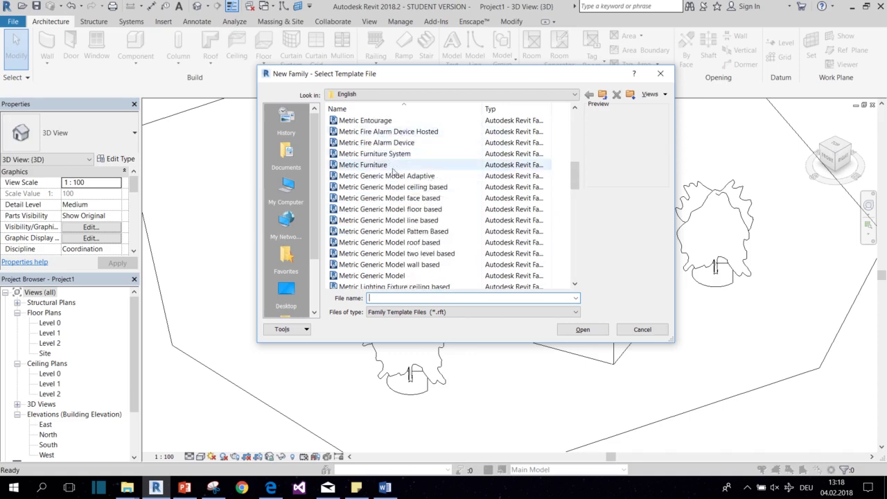
{"action": "scroll", "coordinate": [393, 170], "scroll_direction": "down", "scroll_amount": 1}
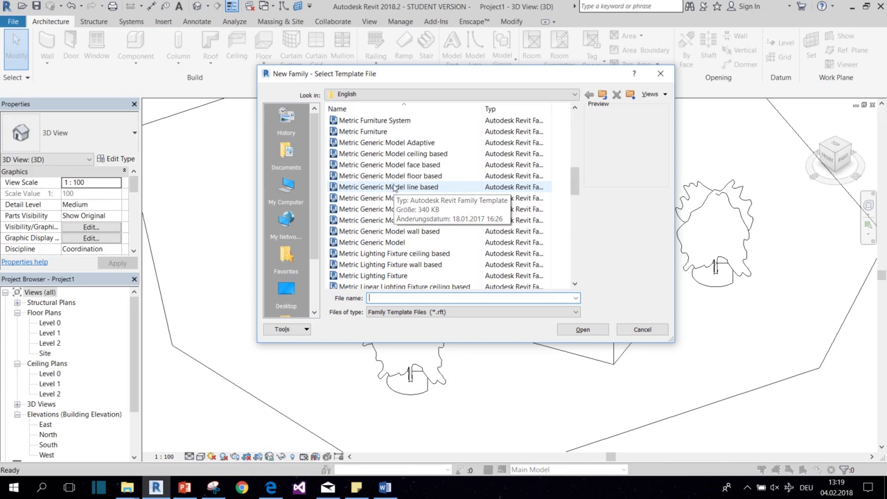
{"action": "scroll", "coordinate": [396, 190], "scroll_direction": "down", "scroll_amount": 1}
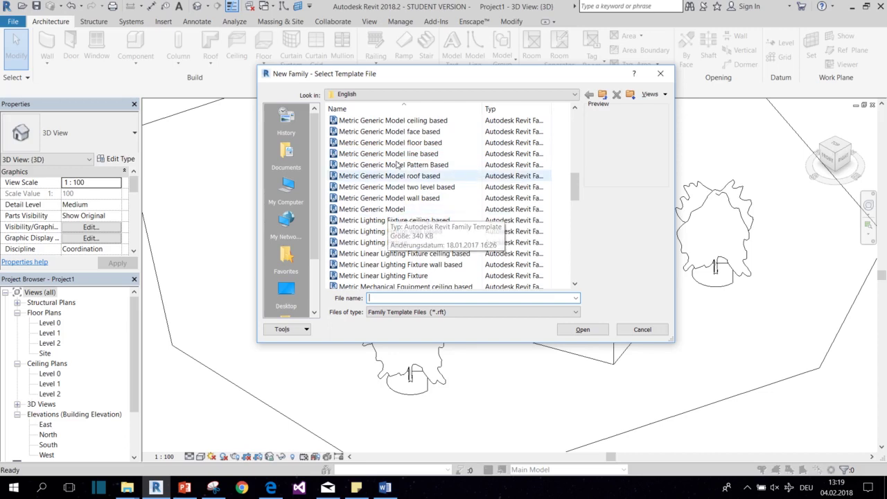
{"action": "scroll", "coordinate": [393, 147], "scroll_direction": "down", "scroll_amount": 2}
{"action": "scroll", "coordinate": [395, 151], "scroll_direction": "down", "scroll_amount": 1}
{"action": "scroll", "coordinate": [395, 151], "scroll_direction": "down", "scroll_amount": 2}
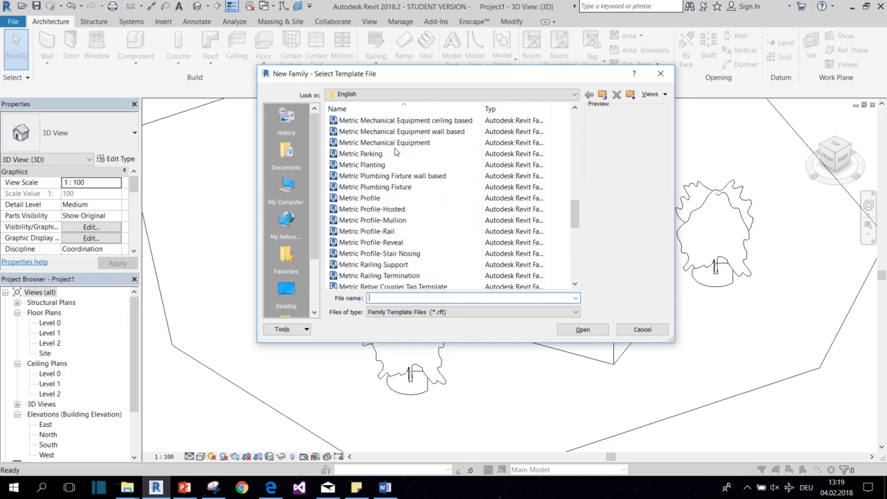
{"action": "scroll", "coordinate": [395, 151], "scroll_direction": "down", "scroll_amount": 3}
{"action": "scroll", "coordinate": [395, 151], "scroll_direction": "down", "scroll_amount": 3}
{"action": "scroll", "coordinate": [395, 151], "scroll_direction": "down", "scroll_amount": 2}
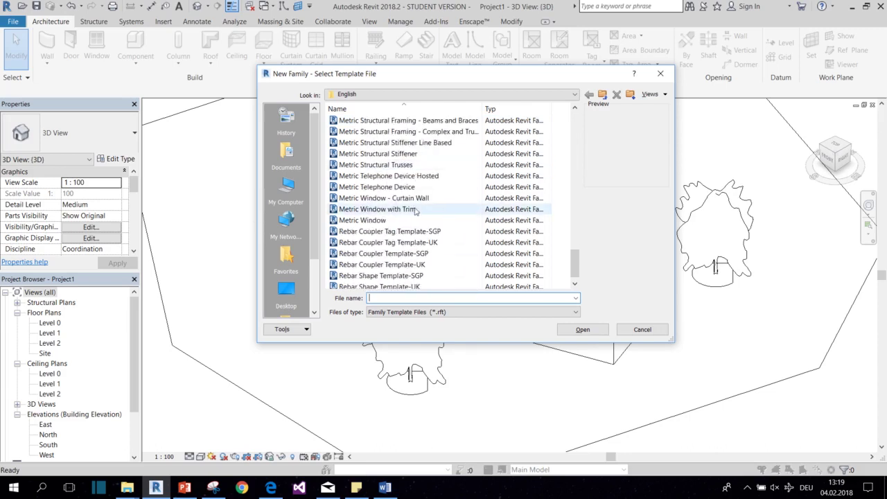
{"action": "left_click", "coordinate": [383, 221]}
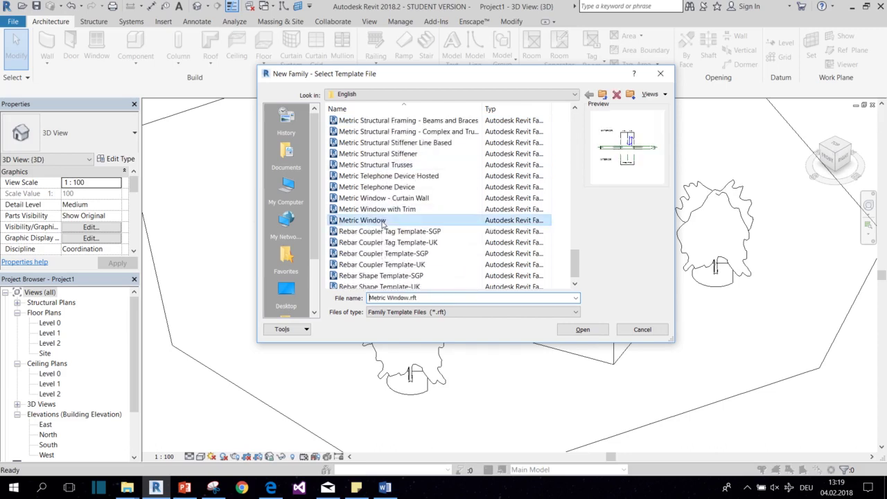
{"action": "left_click", "coordinate": [584, 330]}
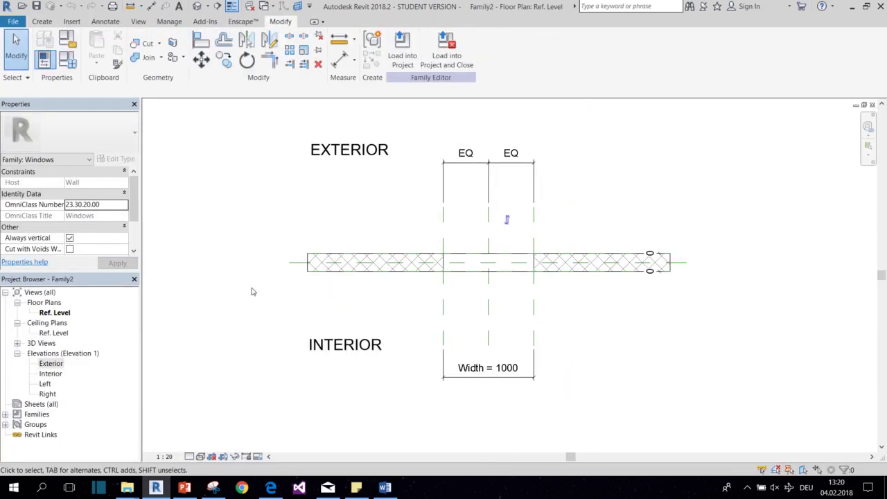
Step: Switch to the Exterior elevation, select the wall, and view the Family Types (Height 1500, Width 1000)
{"action": "middle_click_drag", "start_coordinate": [271, 268], "coordinate": [254, 282]}
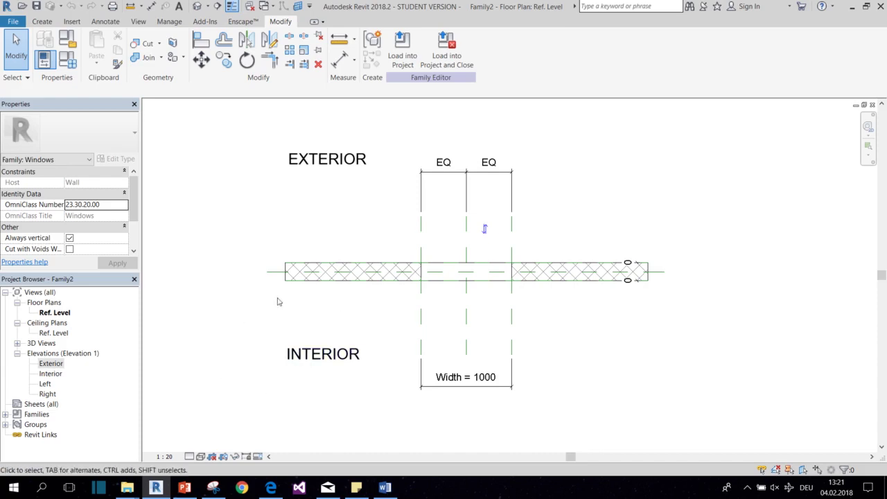
{"action": "left_click", "coordinate": [405, 271]}
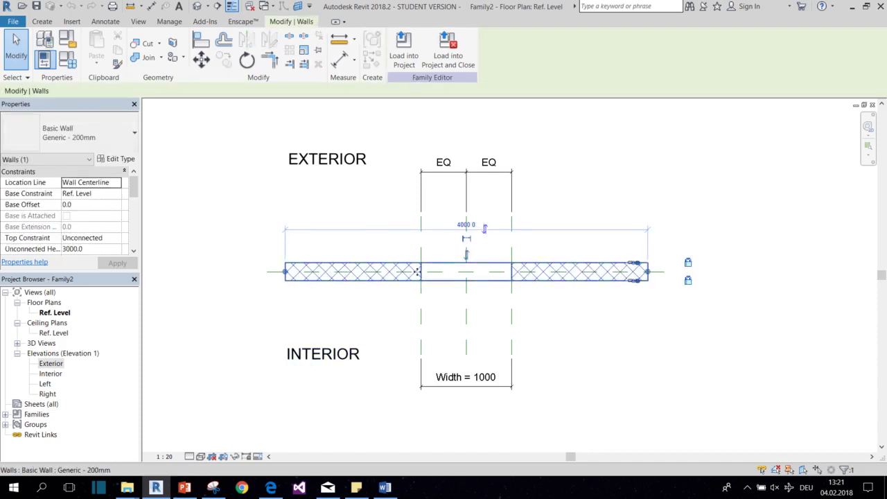
{"action": "key", "text": "Escape"}
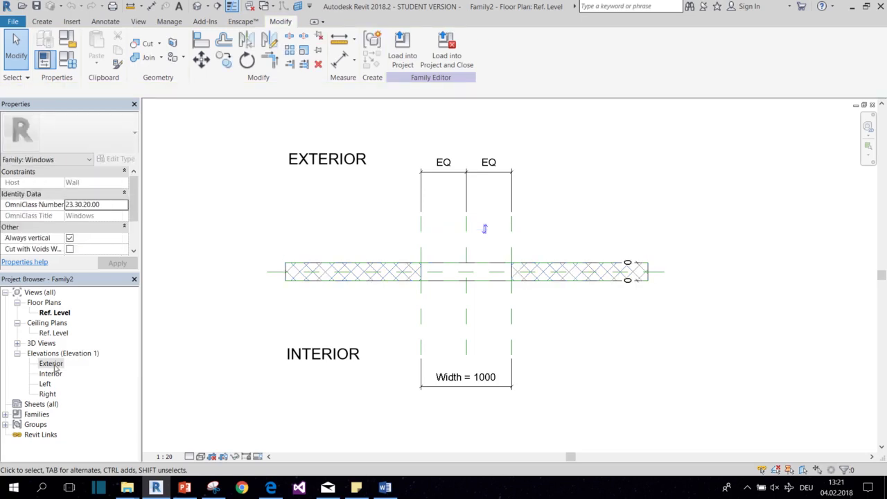
{"action": "double_click", "coordinate": [55, 366]}
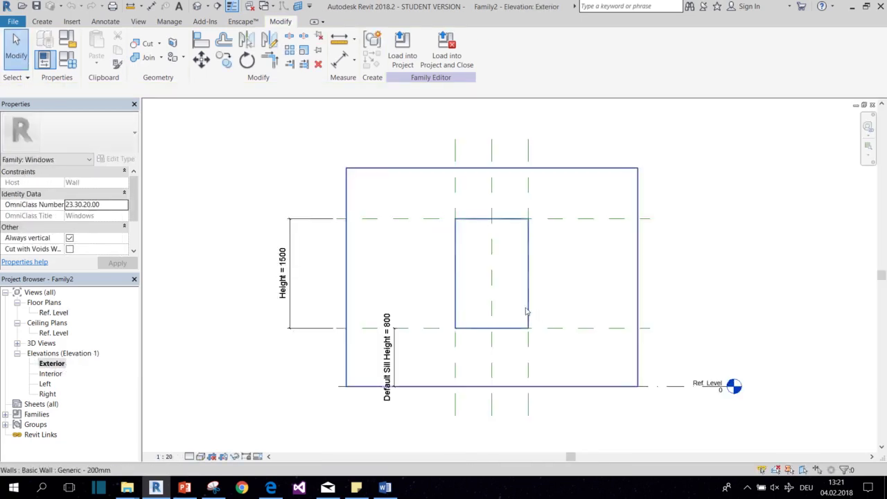
{"action": "left_click", "coordinate": [417, 289]}
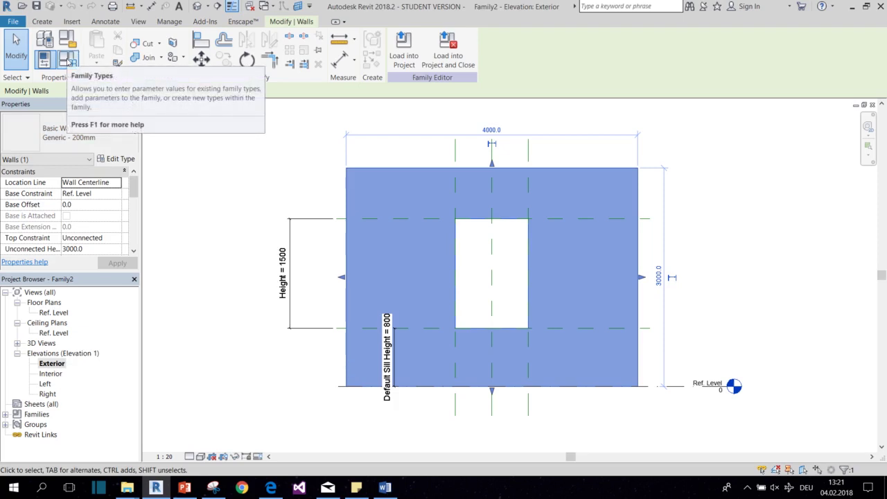
{"action": "left_click", "coordinate": [67, 59]}
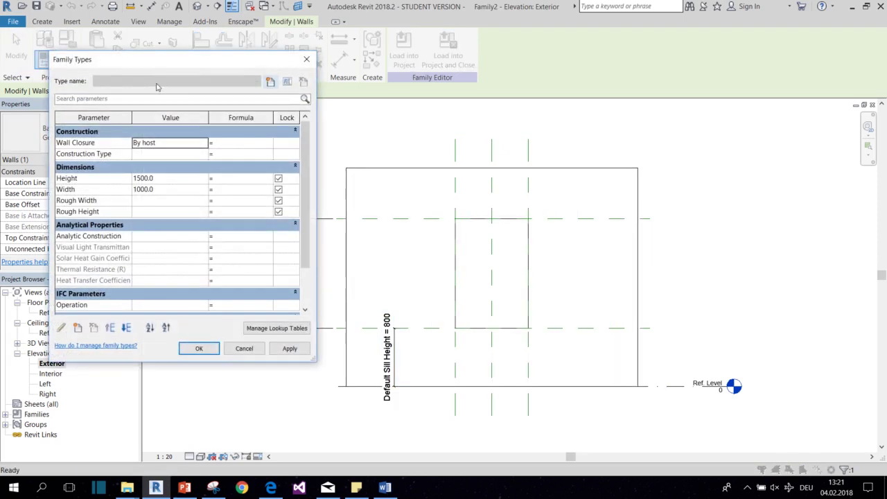
Step: Change the window Height parameter to 1000 and apply it
{"action": "left_click_drag", "start_coordinate": [203, 64], "coordinate": [252, 27]}
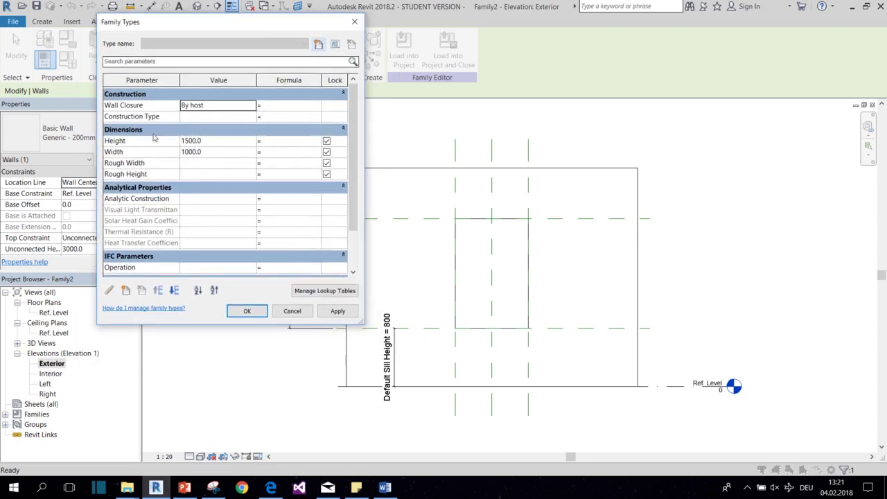
{"action": "left_click", "coordinate": [131, 142]}
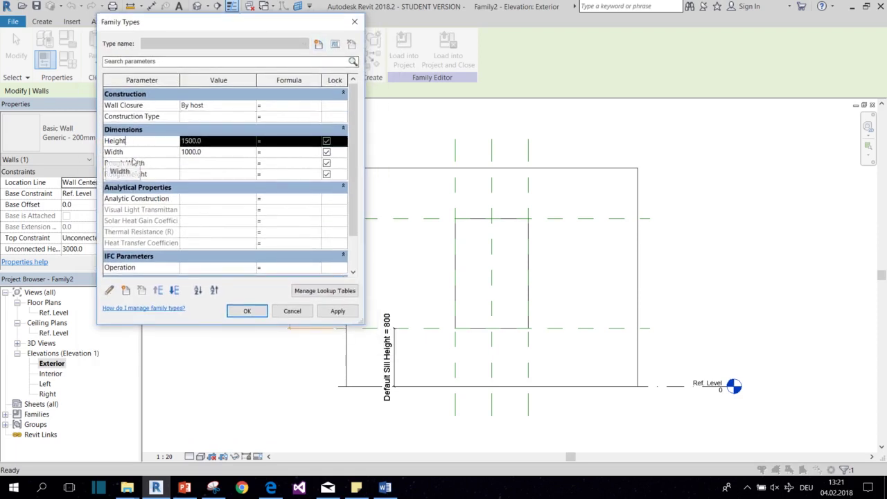
{"action": "left_click", "coordinate": [133, 153]}
{"action": "left_click", "coordinate": [200, 141]}
{"action": "type", "text": "1000"}
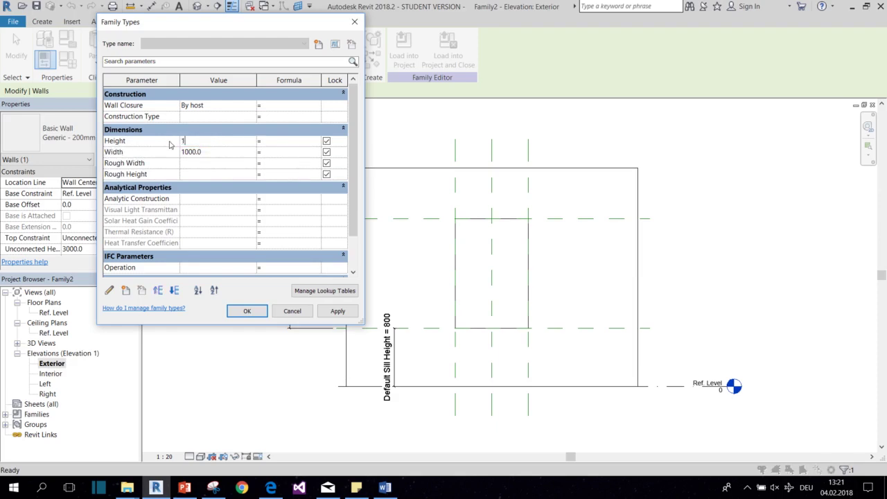
{"action": "left_click", "coordinate": [338, 311]}
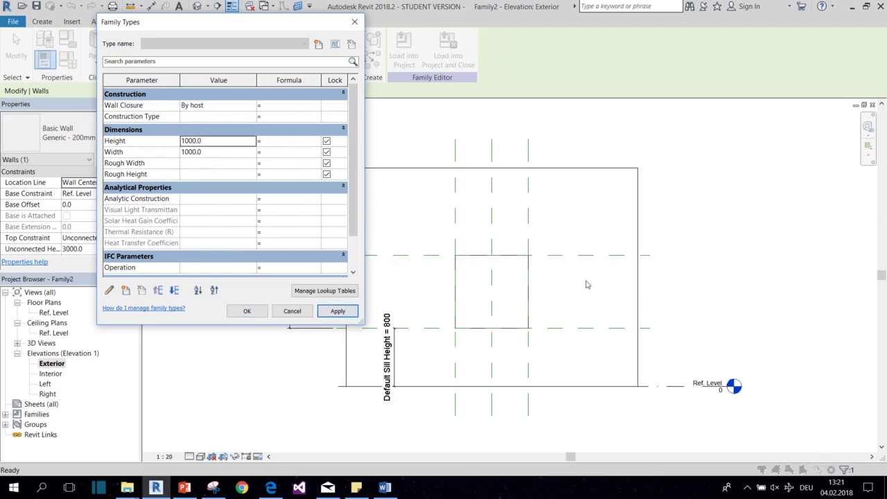
{"action": "left_click", "coordinate": [247, 311]}
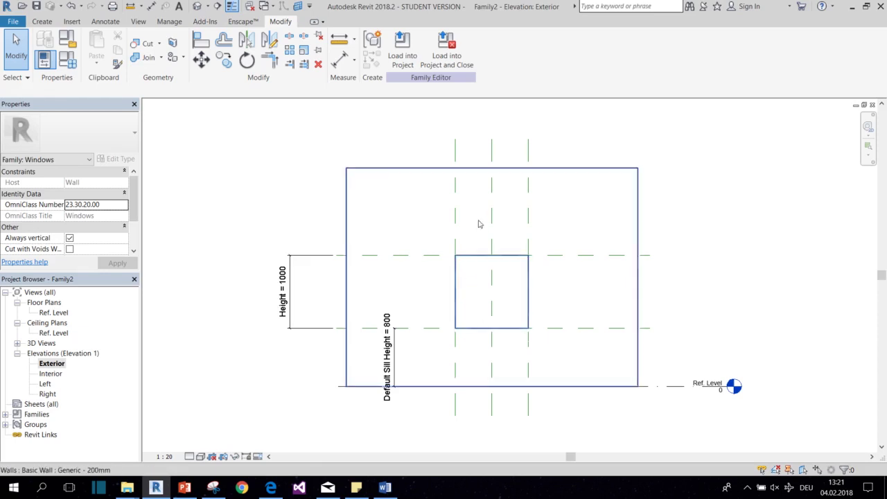
{"action": "scroll", "coordinate": [232, 206], "scroll_direction": "up", "scroll_amount": 1}
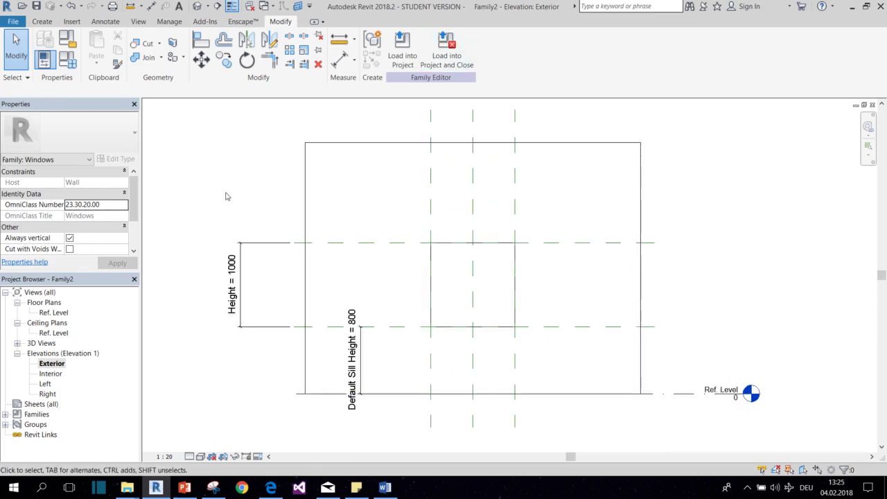
Step: Start a frame extrusion and sketch a rectangle over the 1000-by-1000 opening
{"action": "left_click", "coordinate": [43, 22]}
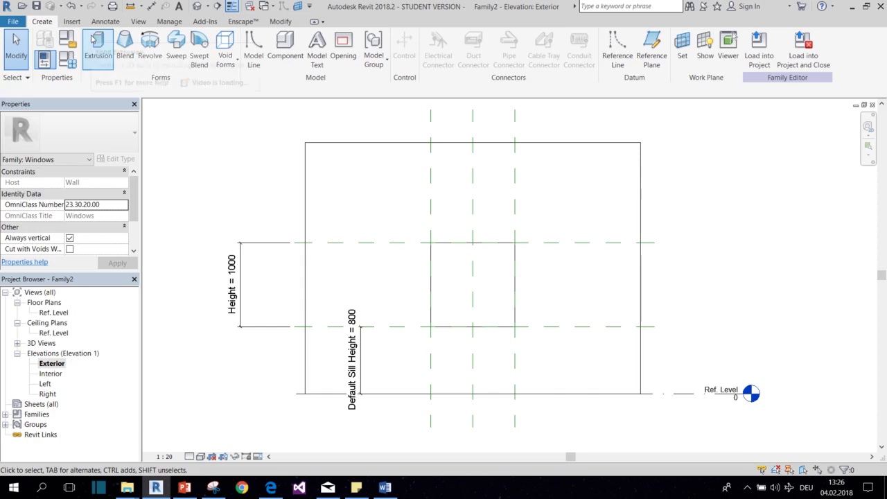
{"action": "left_click", "coordinate": [95, 42]}
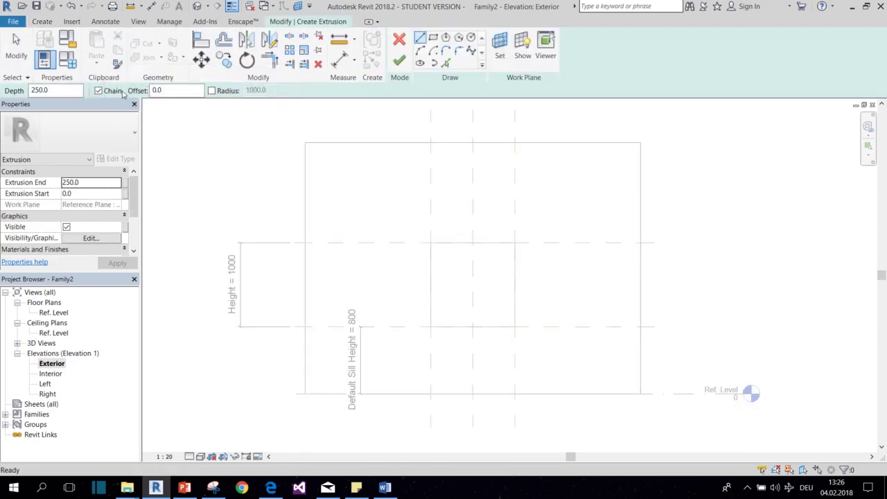
{"action": "left_click", "coordinate": [433, 38]}
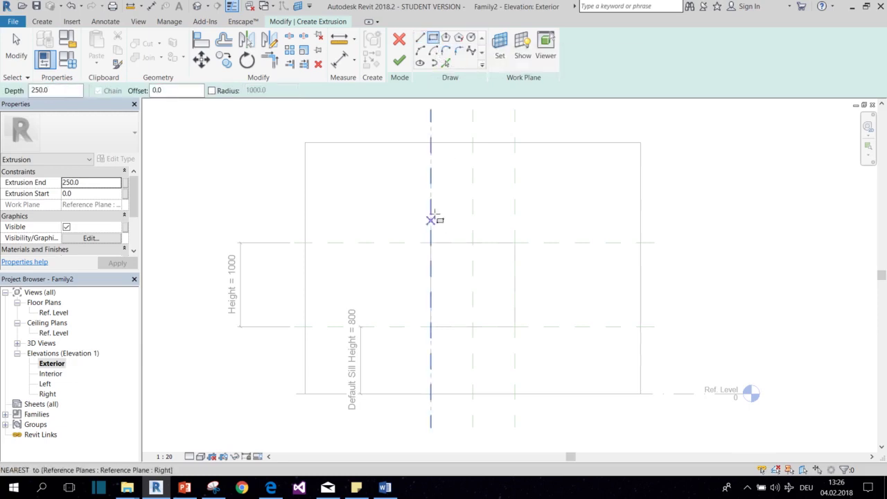
{"action": "middle_click_drag", "start_coordinate": [430, 221], "coordinate": [411, 131]}
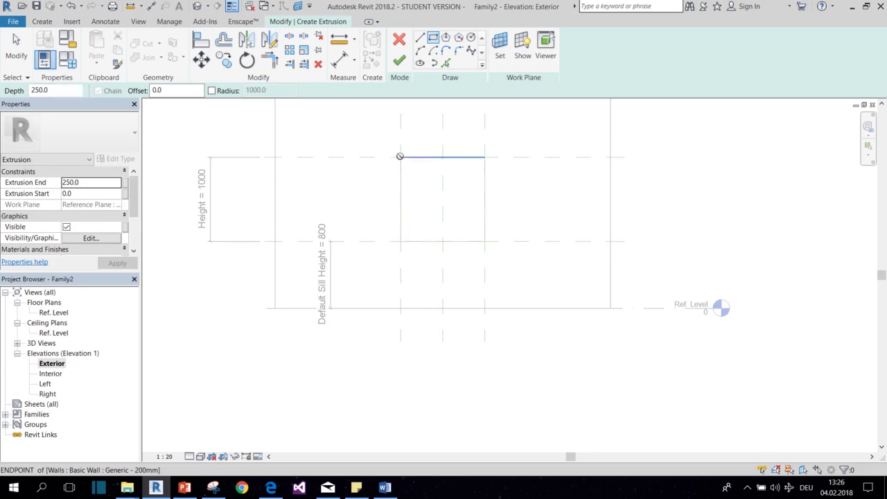
{"action": "left_click", "coordinate": [400, 156]}
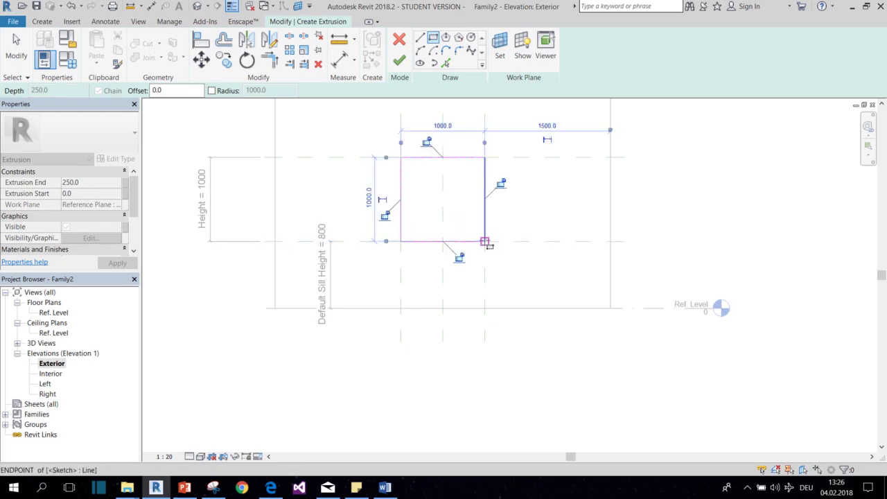
{"action": "left_click", "coordinate": [485, 242]}
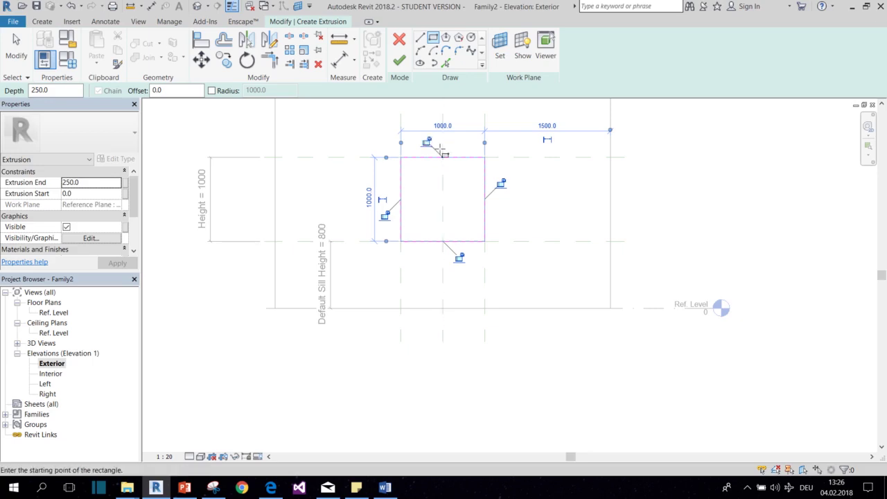
Step: Lock the rectangle's top, left, bottom and right edges to the opening's reference planes
{"action": "left_click", "coordinate": [426, 142]}
{"action": "left_click", "coordinate": [384, 215]}
{"action": "left_click", "coordinate": [458, 256]}
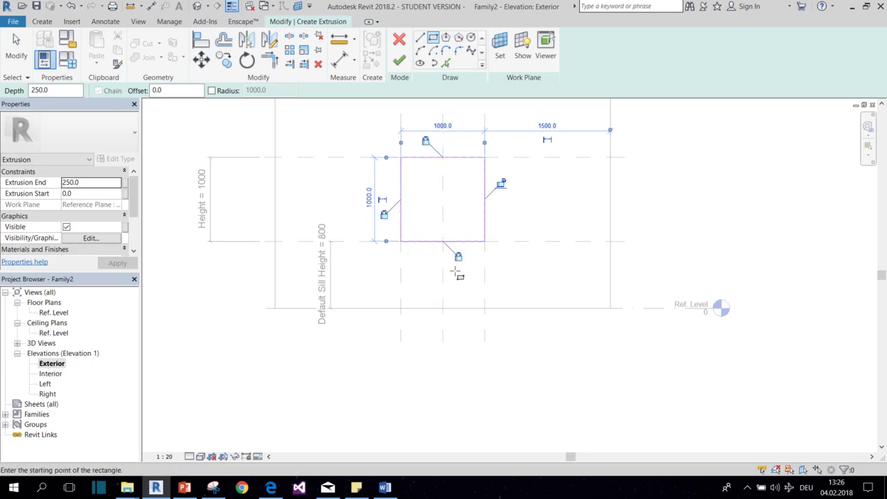
{"action": "left_click", "coordinate": [500, 183]}
{"action": "middle_click_drag", "start_coordinate": [409, 224], "coordinate": [414, 274]}
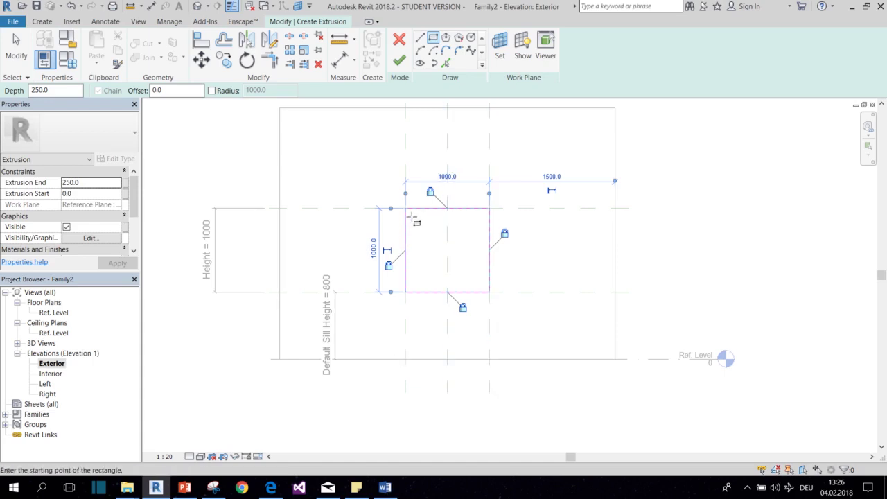
Step: Sketch the inner 800-by-800 rectangle and finish the hollow frame extrusion
{"action": "left_click", "coordinate": [415, 226]}
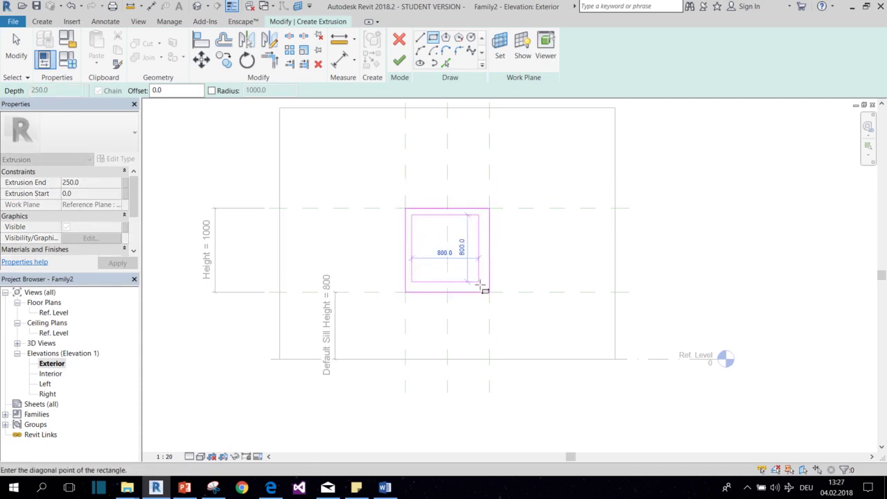
{"action": "left_click", "coordinate": [480, 285]}
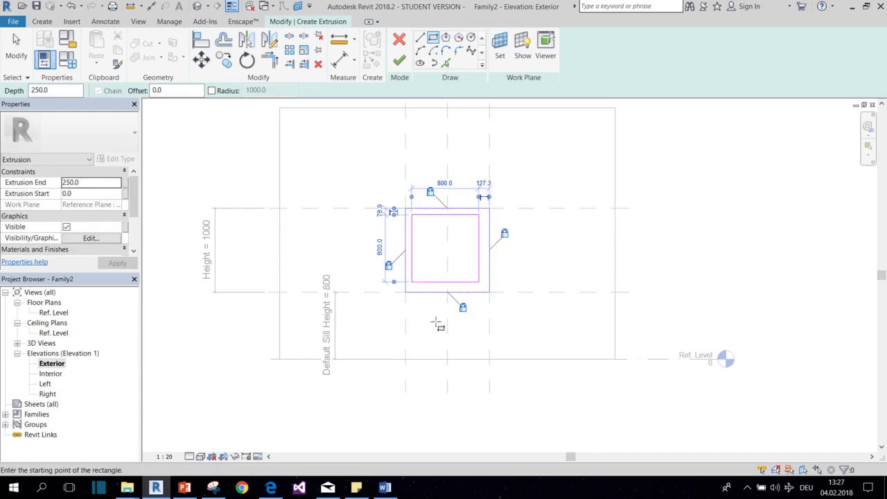
{"action": "left_click", "coordinate": [401, 62]}
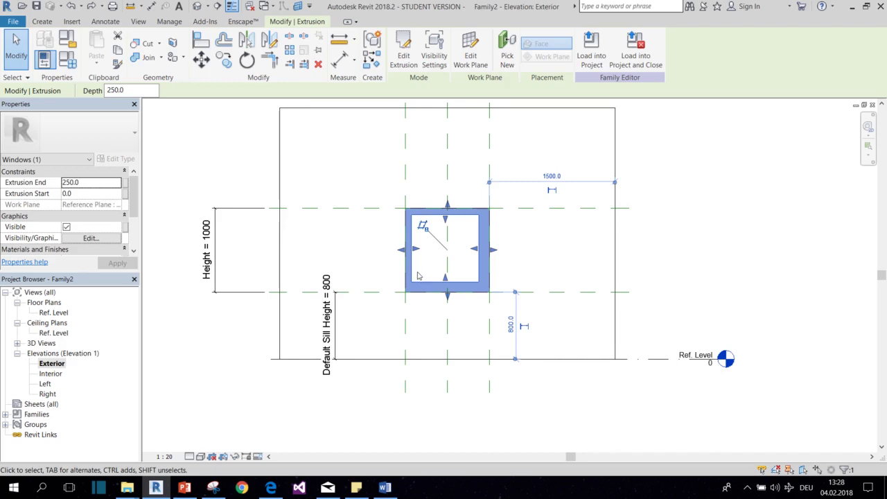
Step: Set the family Height to 1500 and Width to 1300 in Family Types
{"action": "left_click", "coordinate": [68, 62]}
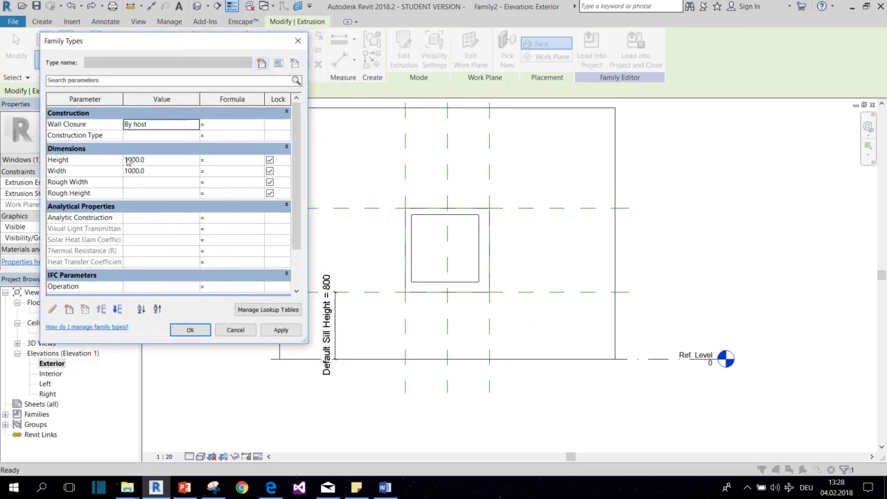
{"action": "left_click", "coordinate": [128, 160]}
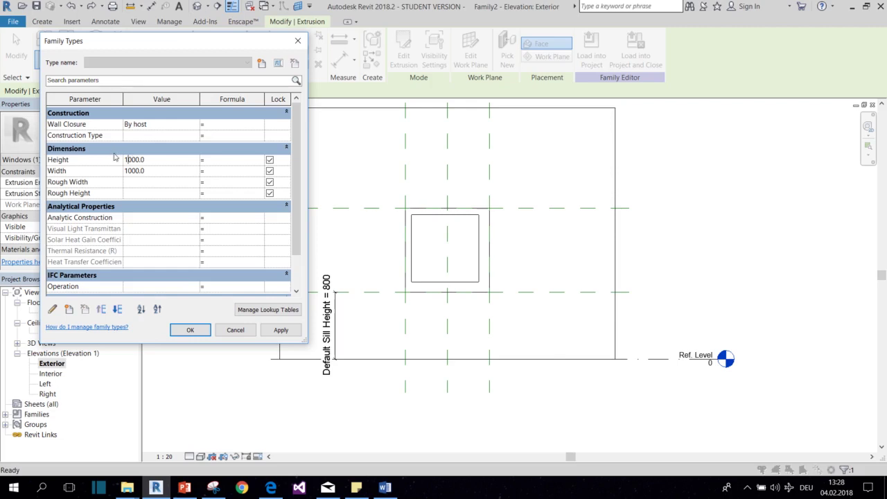
{"action": "double_click", "coordinate": [126, 159]}
{"action": "type", "text": "15"}
{"action": "left_click", "coordinate": [281, 330]}
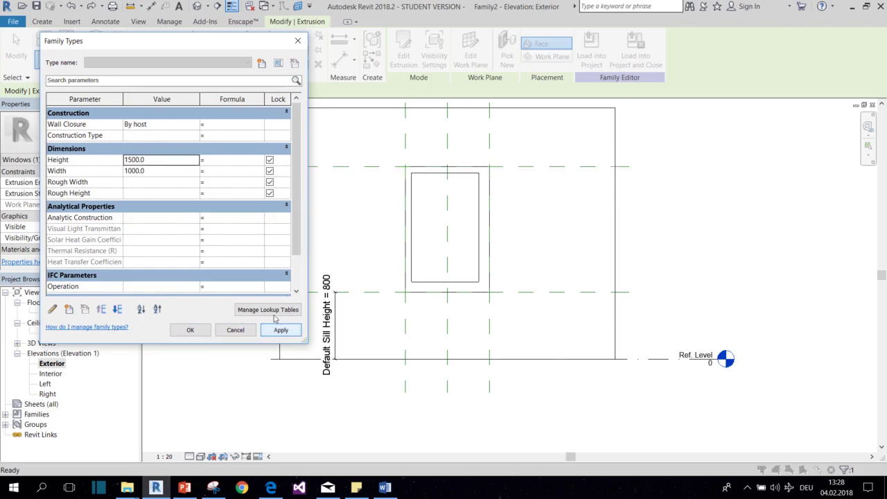
{"action": "left_click", "coordinate": [129, 170]}
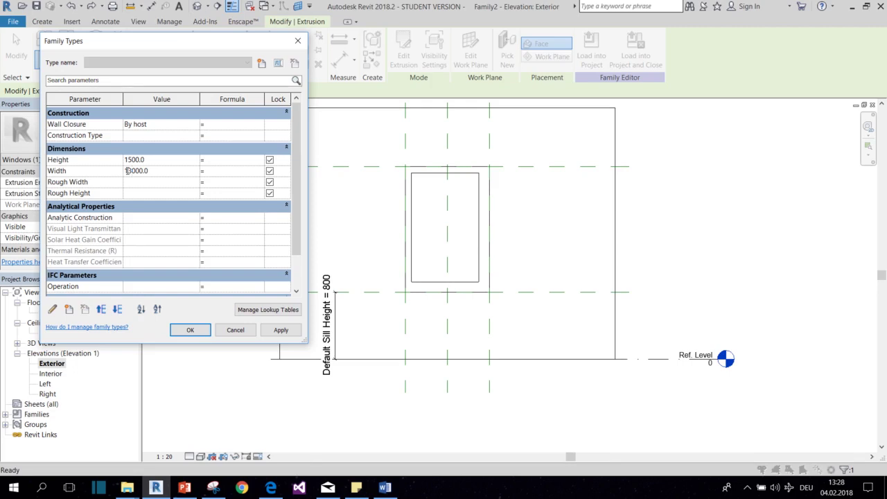
{"action": "left_click", "coordinate": [280, 331]}
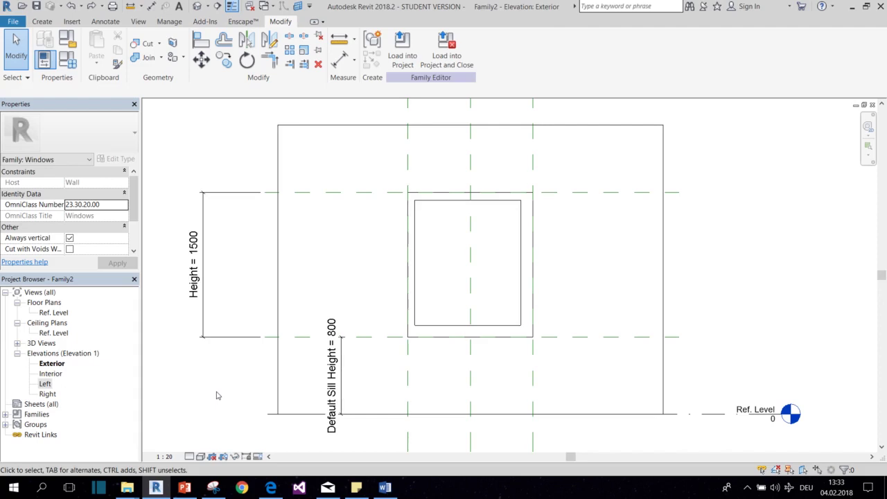
Step: In the Left elevation, set the frame extrusion's end to 500
{"action": "double_click", "coordinate": [45, 385]}
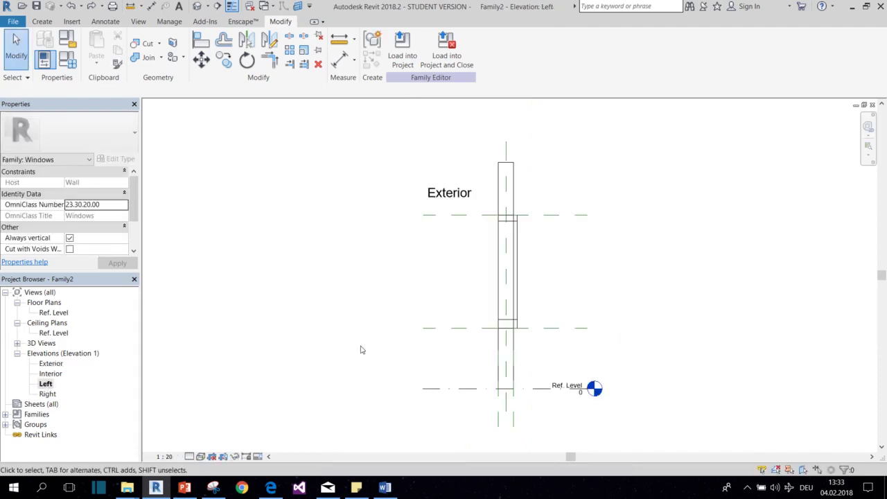
{"action": "left_click", "coordinate": [517, 274]}
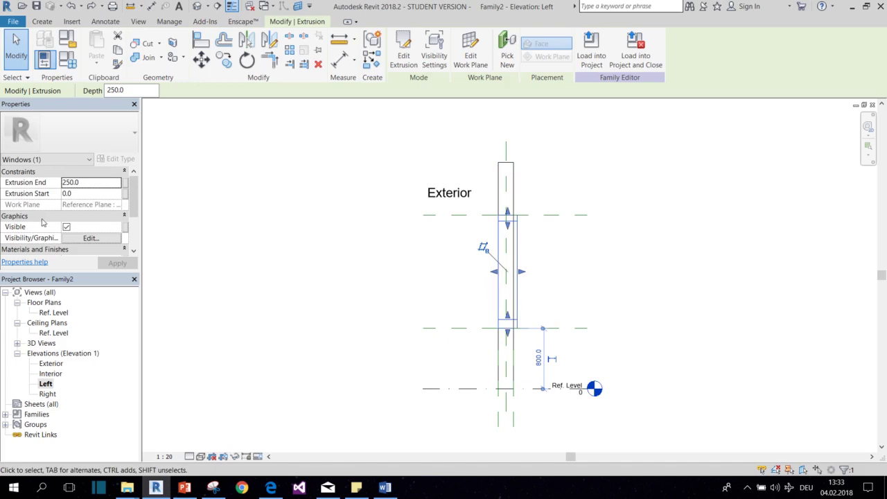
{"action": "left_click", "coordinate": [92, 181]}
{"action": "type", "text": "5"}
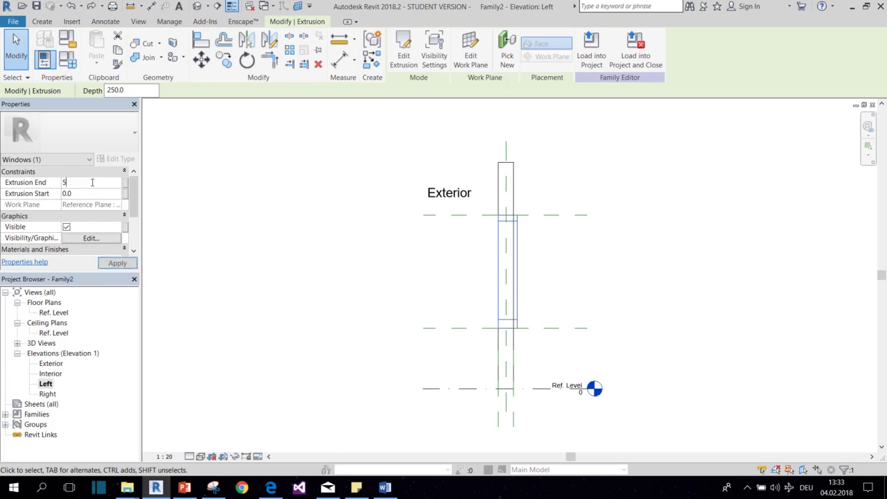
{"action": "type", "text": "00"}
{"action": "key", "text": "Return"}
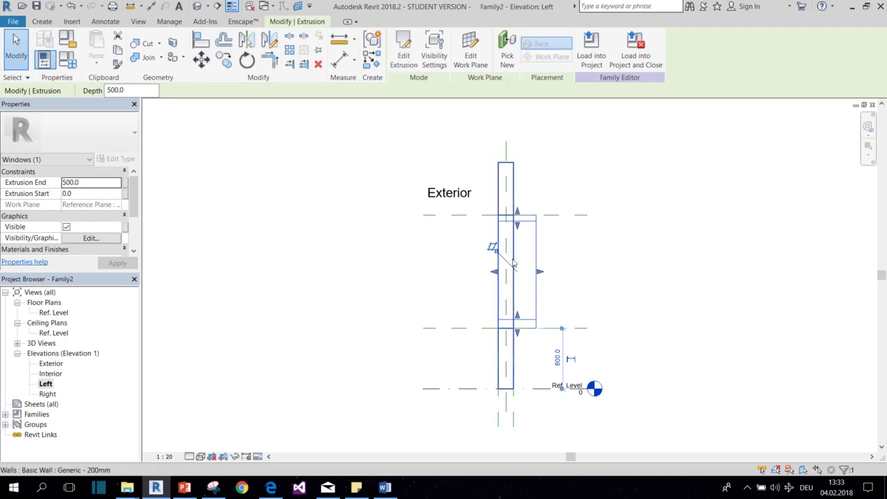
Step: Drag the frame's back face to the wall face at 200 and lock it
{"action": "scroll", "coordinate": [500, 270], "scroll_direction": "up", "scroll_amount": 2}
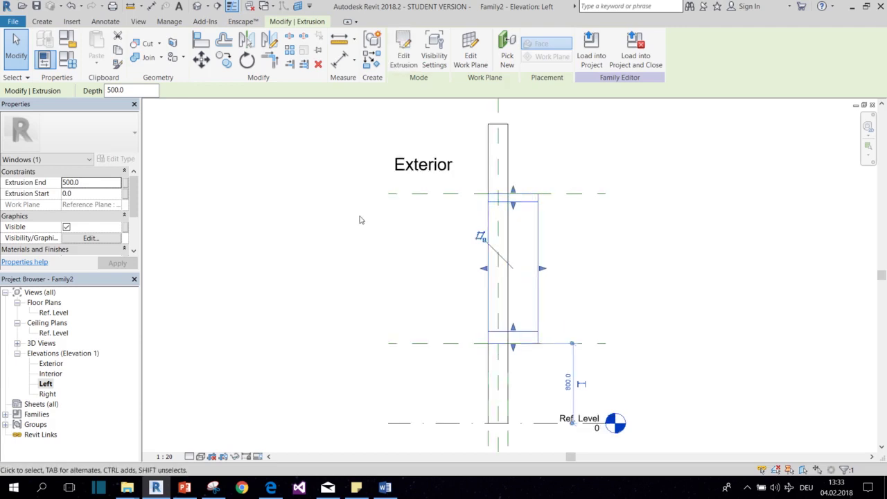
{"action": "middle_click_drag", "start_coordinate": [360, 219], "coordinate": [346, 233]}
{"action": "scroll", "coordinate": [379, 246], "scroll_direction": "up", "scroll_amount": 1}
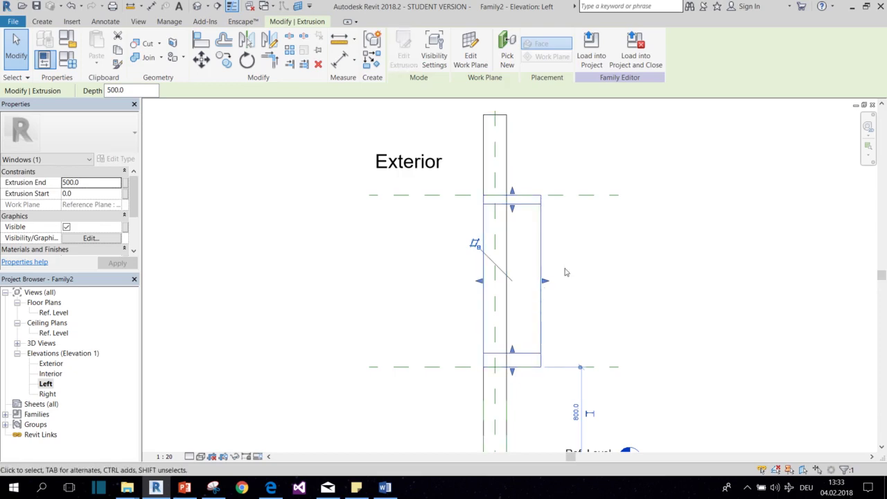
{"action": "left_click_drag", "start_coordinate": [545, 282], "coordinate": [509, 282]}
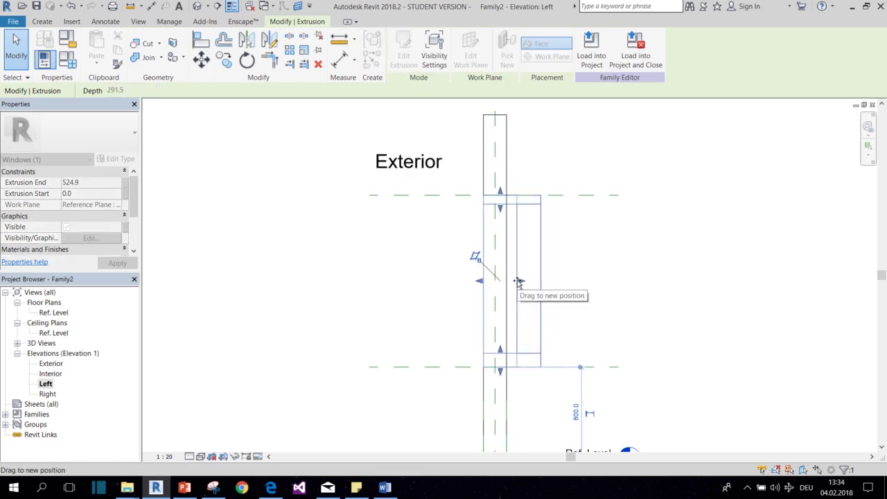
{"action": "left_click_drag", "start_coordinate": [509, 282], "coordinate": [508, 282]}
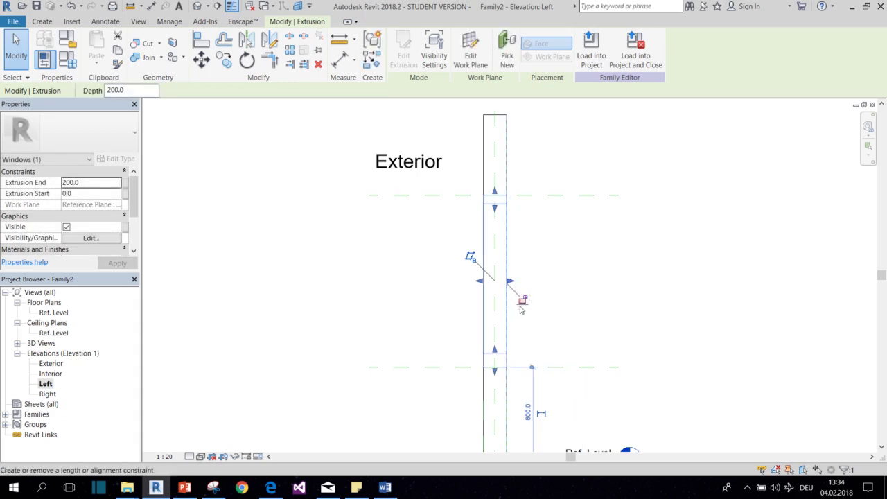
{"action": "left_click", "coordinate": [522, 301]}
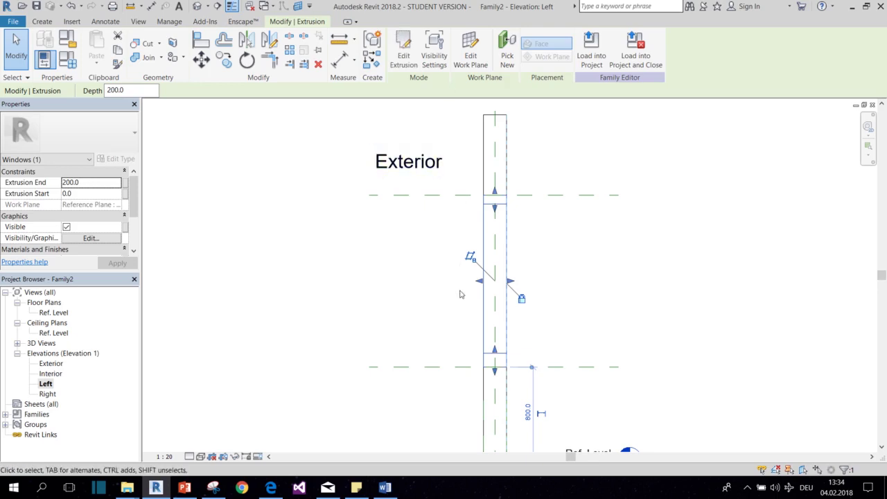
{"action": "left_click", "coordinate": [395, 258]}
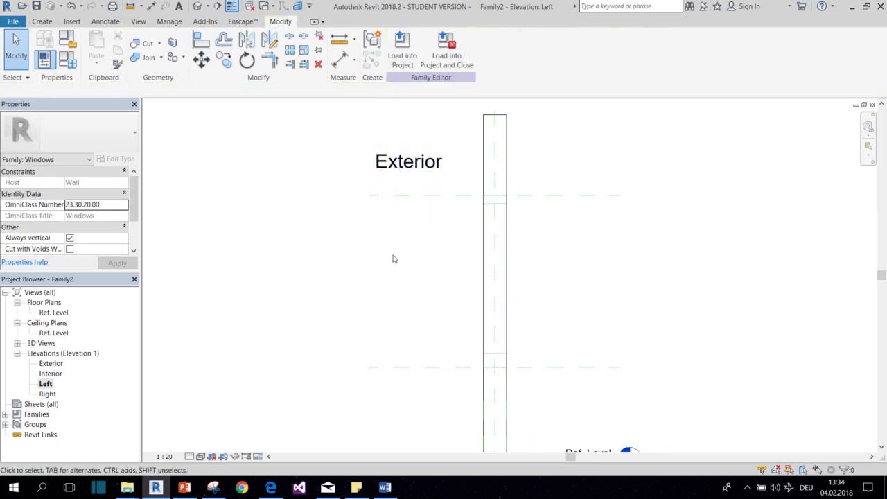
Step: Change the host wall to Generic - 300mm and confirm the frame's extrusion end follows to 300
{"action": "left_click", "coordinate": [508, 149]}
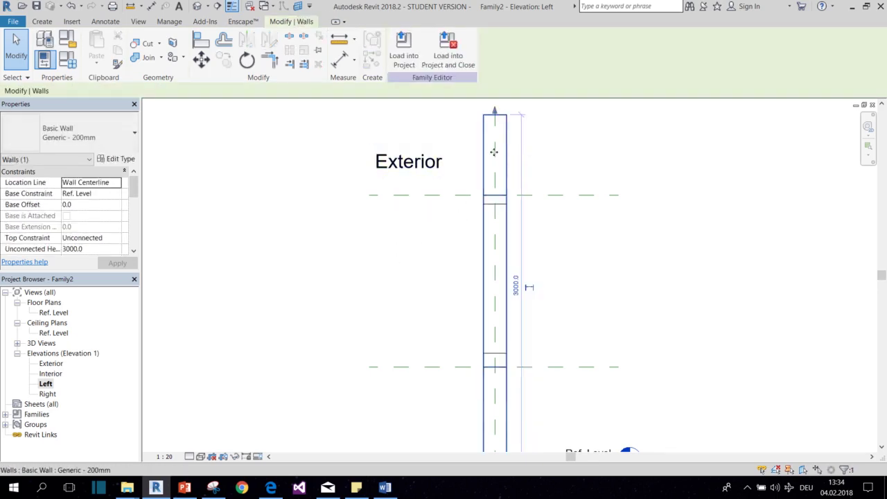
{"action": "left_click", "coordinate": [129, 149]}
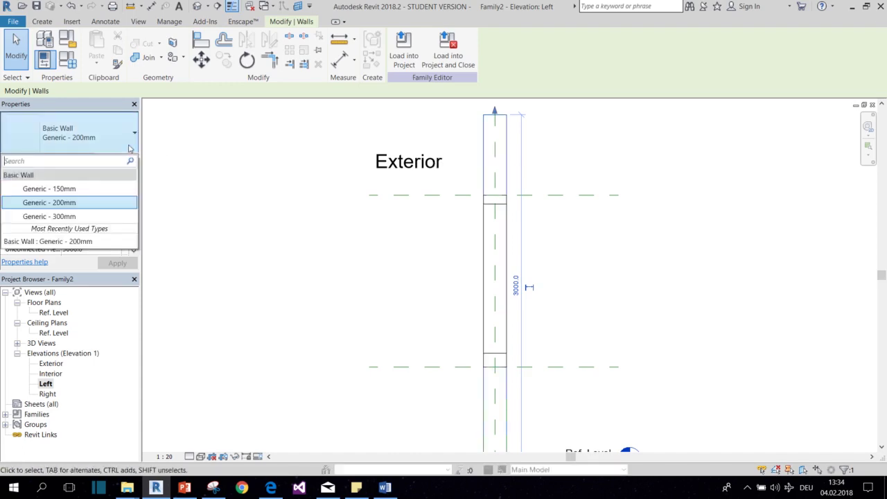
{"action": "left_click", "coordinate": [92, 220]}
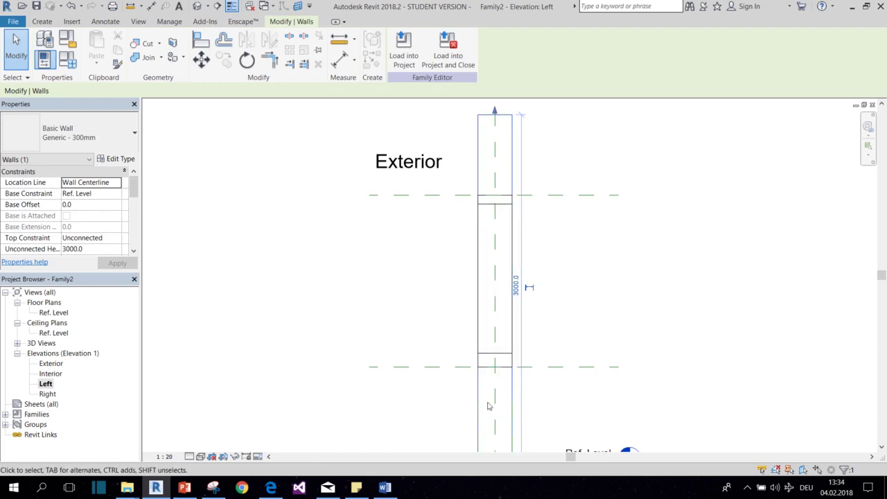
{"action": "left_click", "coordinate": [480, 218]}
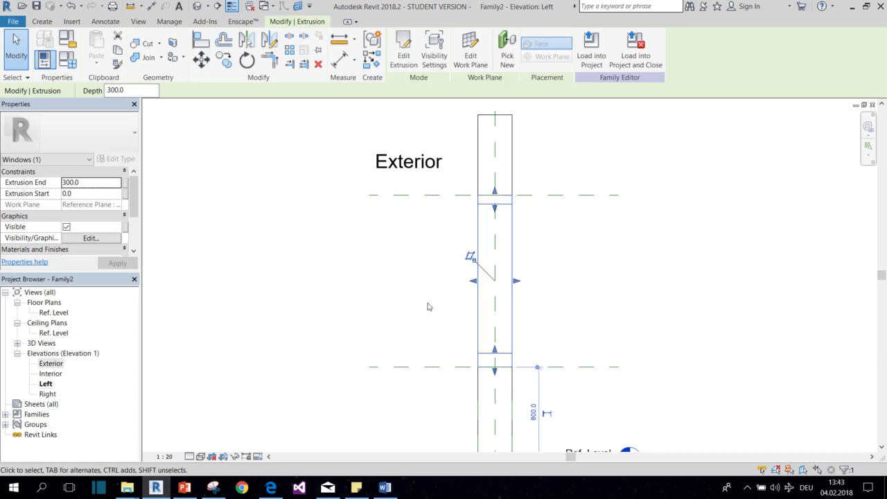
{"action": "double_click", "coordinate": [50, 365]}
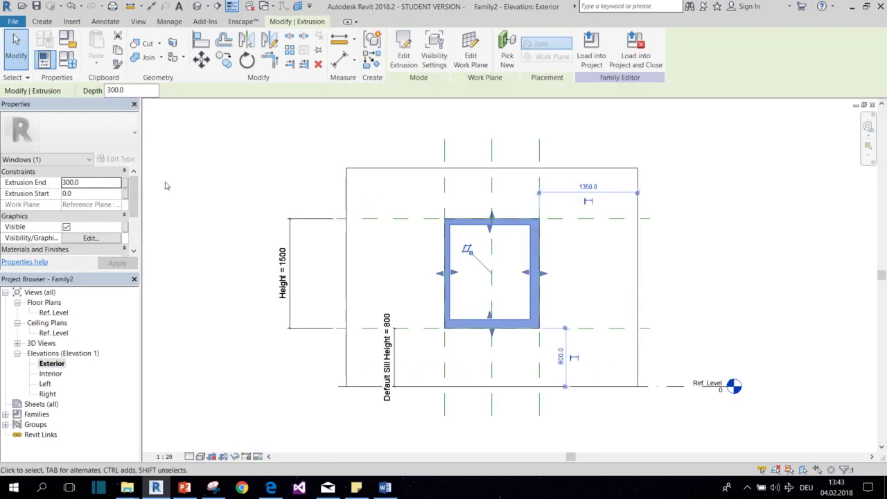
Step: Add a 'Frame Thickness' Length type parameter with value 50
{"action": "left_click", "coordinate": [68, 60]}
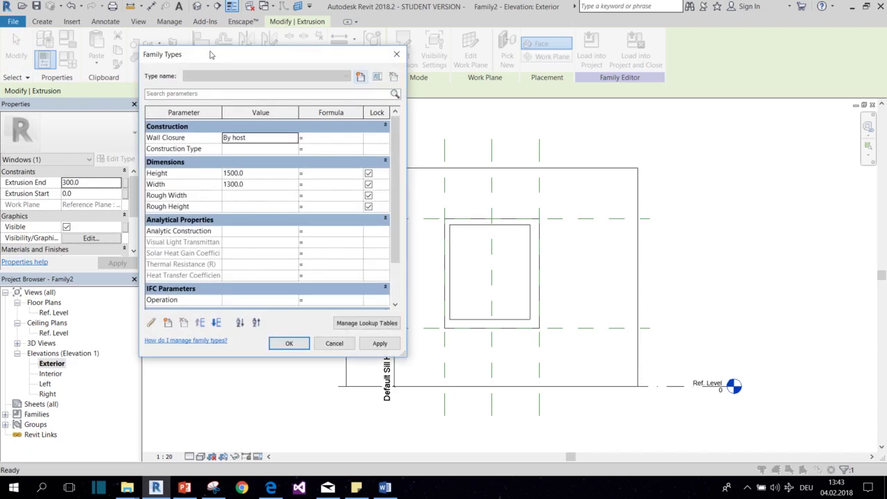
{"action": "left_click_drag", "start_coordinate": [216, 66], "coordinate": [263, 67]}
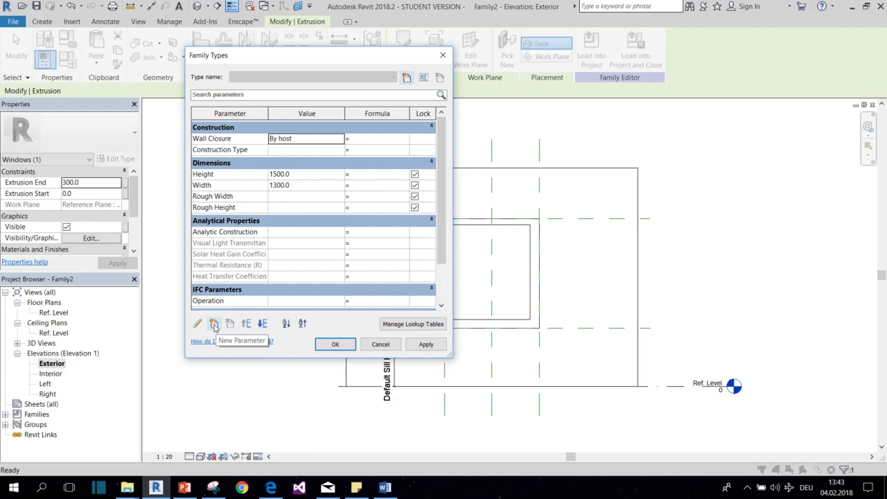
{"action": "left_click", "coordinate": [214, 325]}
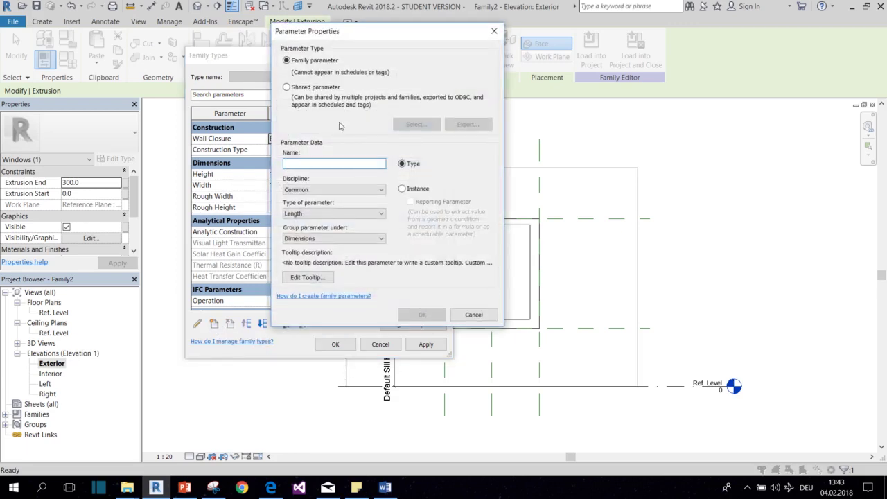
{"action": "type", "text": "Frame Thickness"}
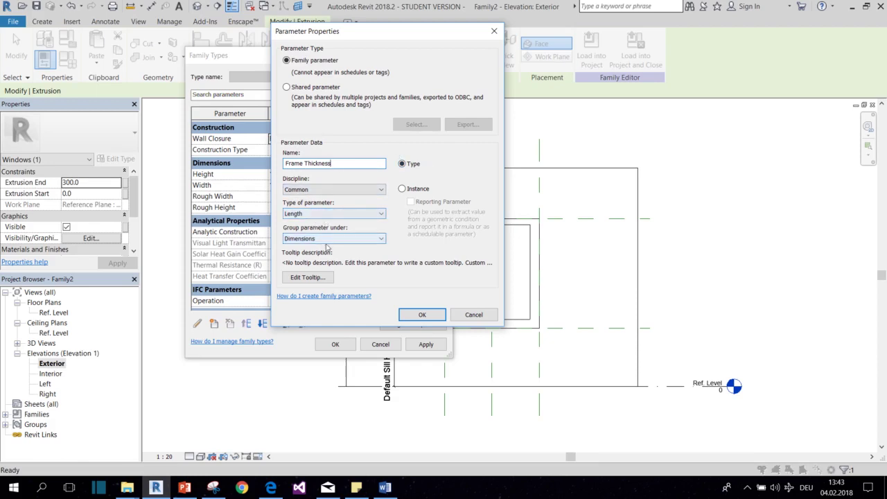
{"action": "left_click", "coordinate": [422, 315]}
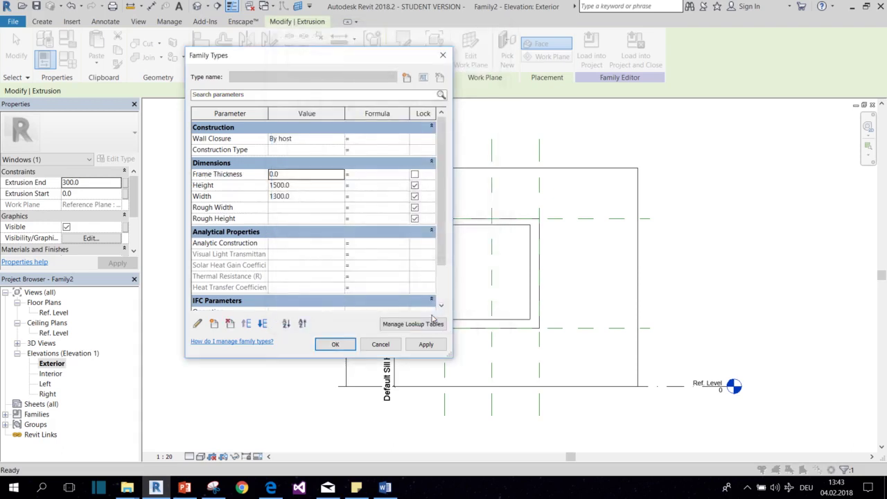
{"action": "left_click", "coordinate": [281, 177]}
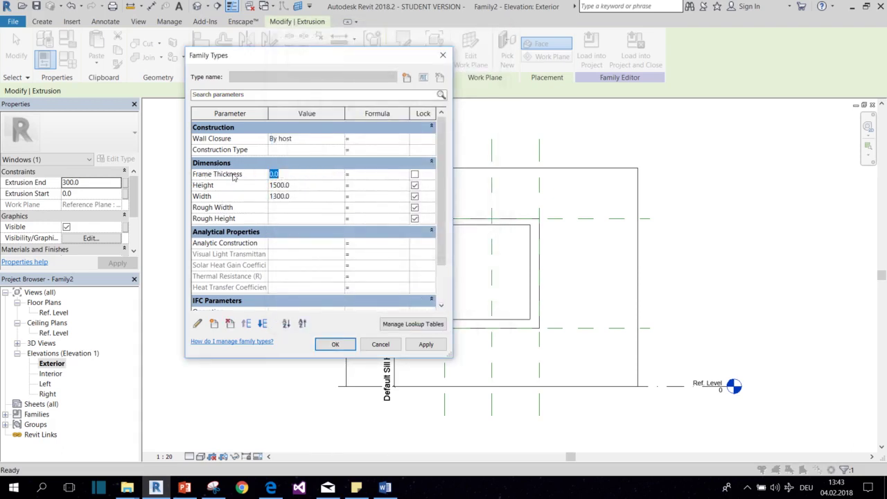
{"action": "type", "text": "50"}
{"action": "left_click", "coordinate": [334, 345]}
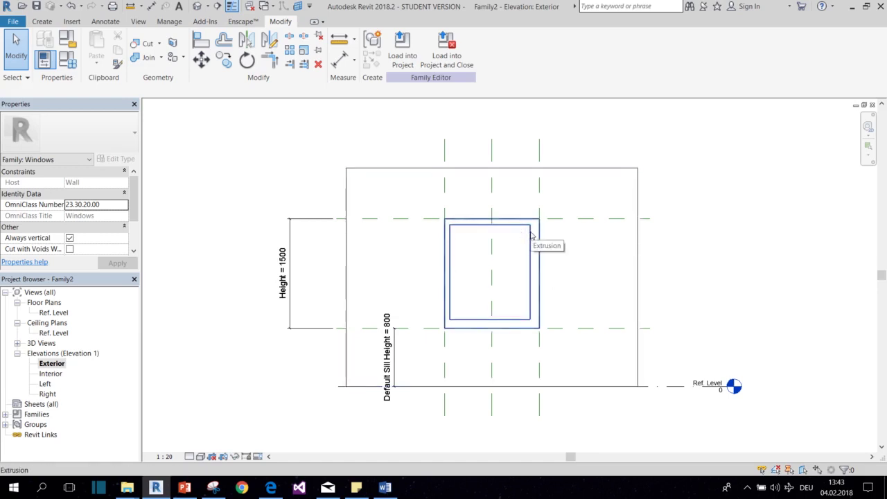
Step: Edit the frame sketch and place an aligned dimension on the left-side gap (73)
{"action": "double_click", "coordinate": [531, 235]}
{"action": "middle_click_drag", "start_coordinate": [531, 234], "coordinate": [433, 196]}
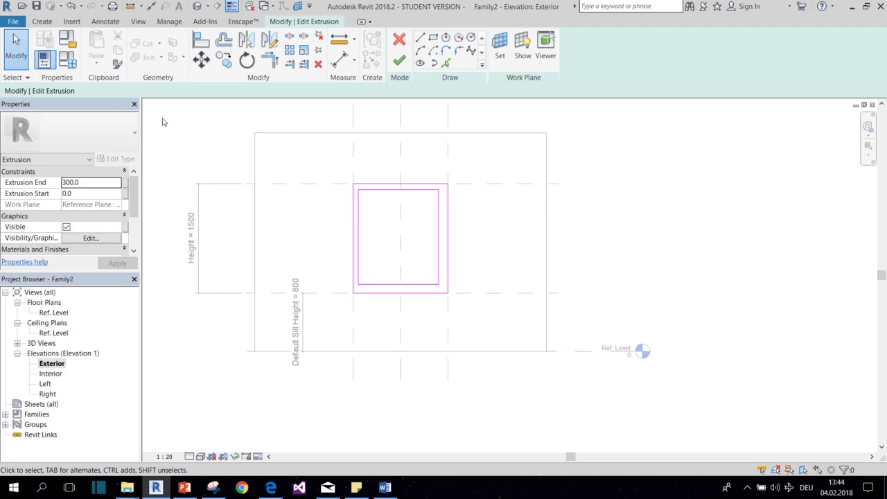
{"action": "left_click", "coordinate": [105, 21]}
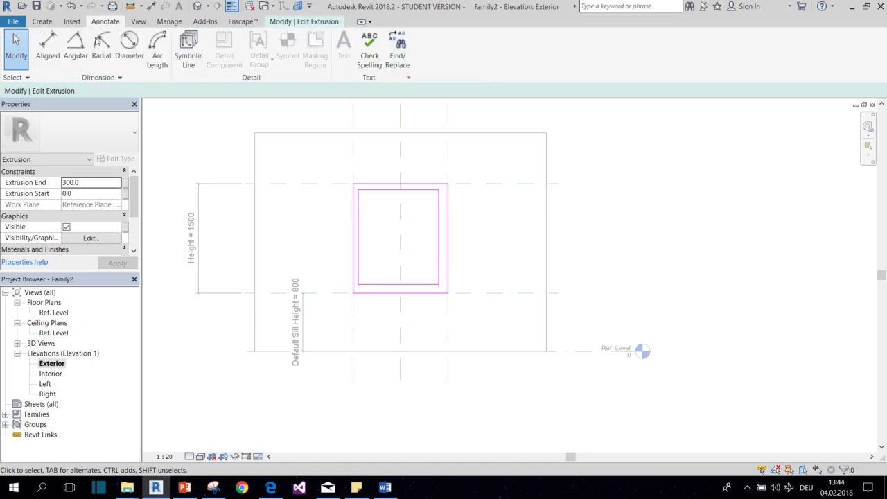
{"action": "left_click", "coordinate": [47, 49]}
{"action": "scroll", "coordinate": [336, 210], "scroll_direction": "up", "scroll_amount": 1}
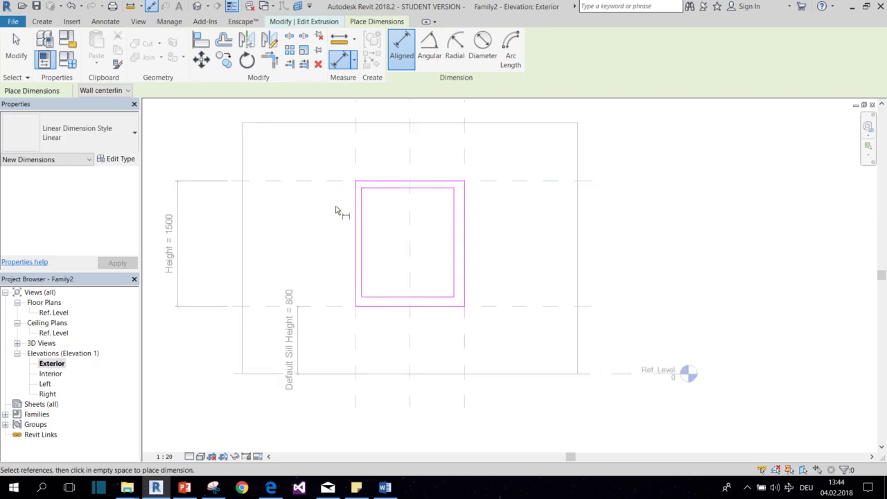
{"action": "left_click", "coordinate": [361, 237]}
{"action": "scroll", "coordinate": [357, 222], "scroll_direction": "up", "scroll_amount": 2}
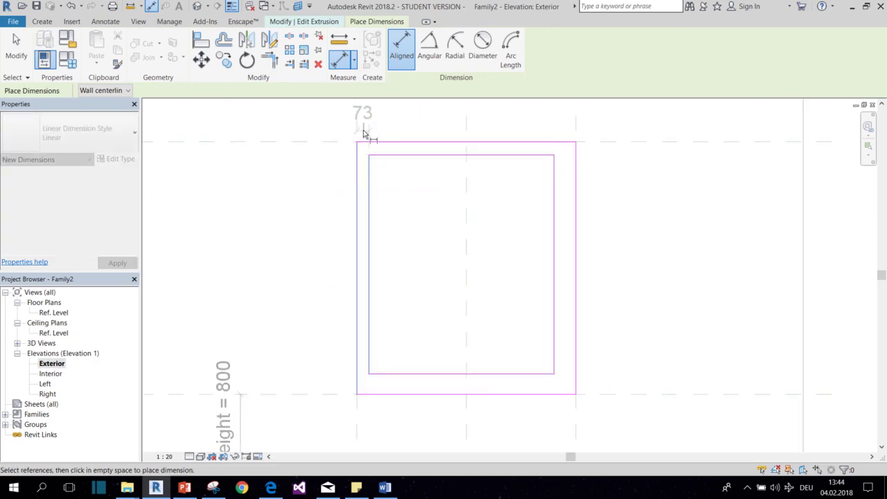
{"action": "left_click", "coordinate": [363, 133]}
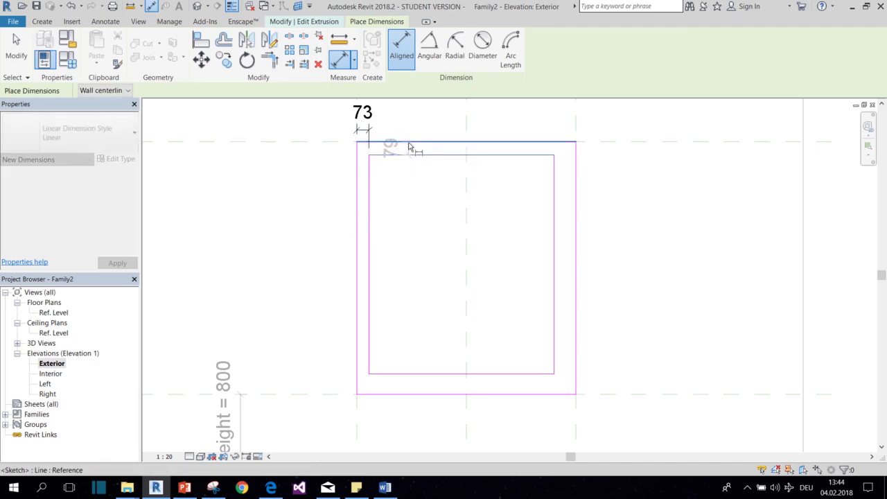
Step: Dimension the top, right and bottom frame gaps (79, 127, 121)
{"action": "left_click", "coordinate": [344, 148]}
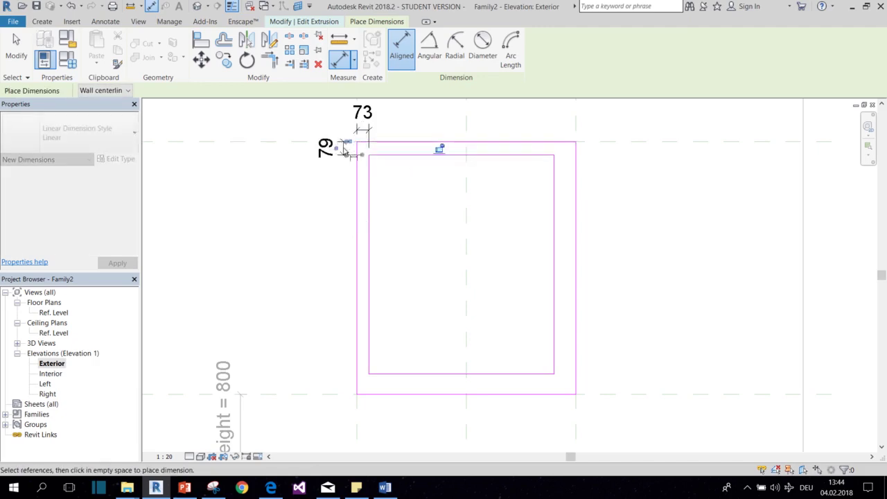
{"action": "left_click", "coordinate": [554, 187]}
{"action": "left_click", "coordinate": [565, 178]}
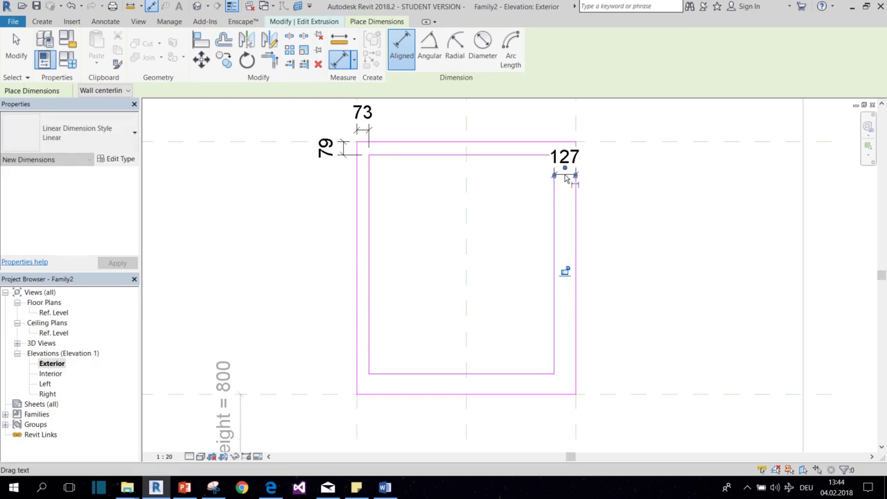
{"action": "scroll", "coordinate": [565, 177], "scroll_direction": "down", "scroll_amount": 3}
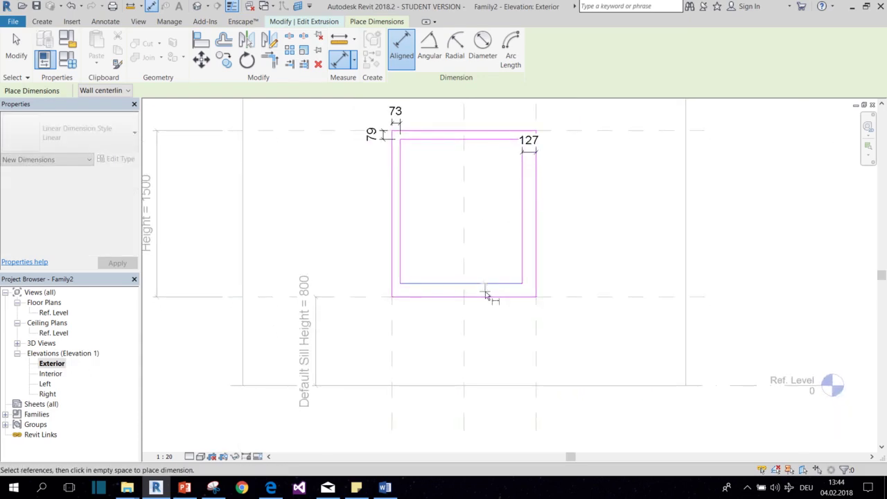
{"action": "left_click", "coordinate": [485, 297]}
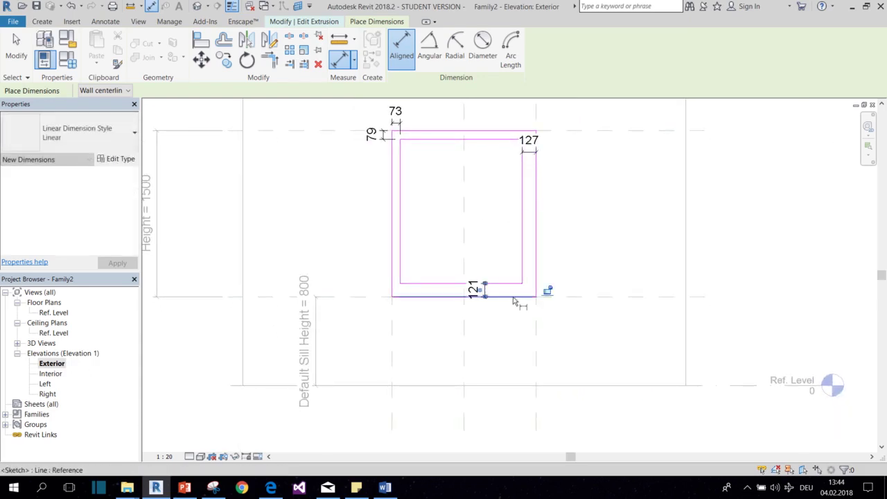
{"action": "middle_click_drag", "start_coordinate": [519, 297], "coordinate": [461, 337]}
{"action": "key", "text": "Escape"}
{"action": "key", "text": "Escape"}
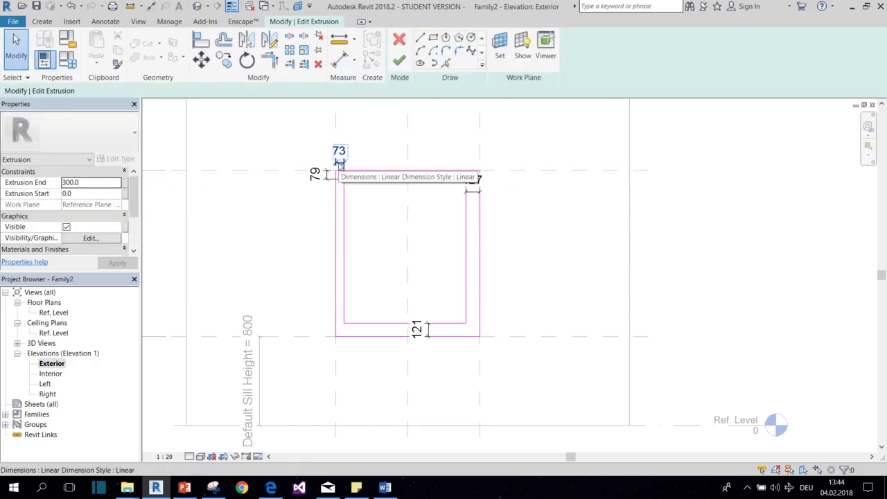
Step: Label the 73 and 127 frame dimensions with Frame Thickness = 50
{"action": "left_click", "coordinate": [340, 163]}
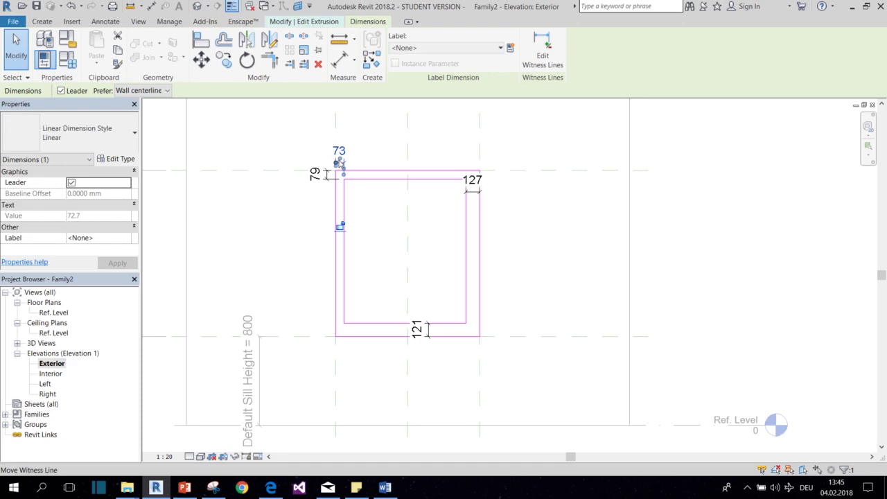
{"action": "left_click", "coordinate": [467, 49]}
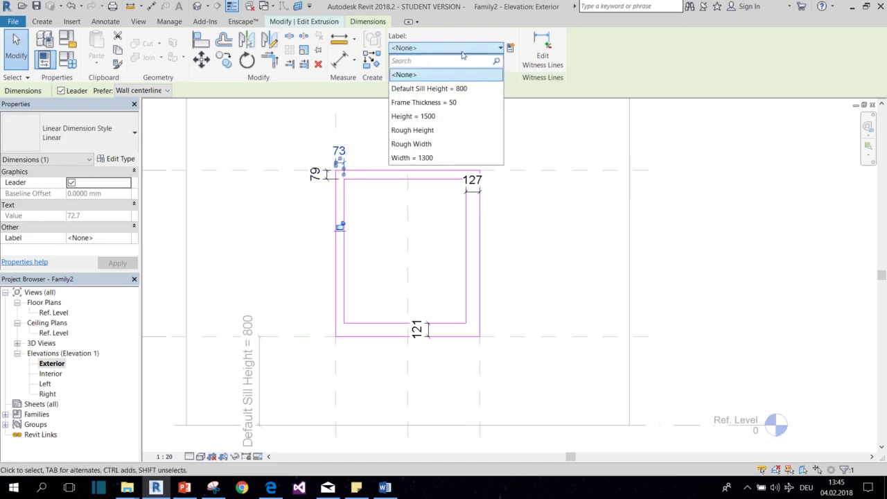
{"action": "left_click", "coordinate": [446, 104]}
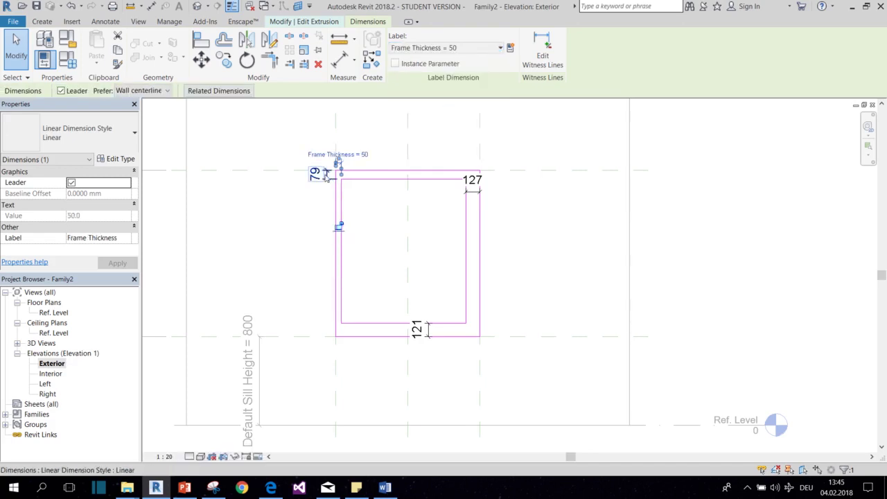
{"action": "left_click", "coordinate": [402, 244]}
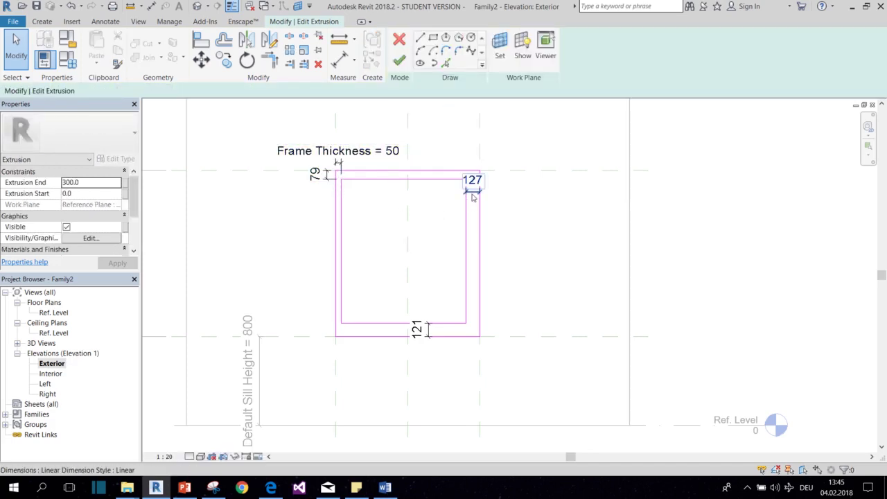
{"action": "left_click", "coordinate": [472, 196]}
{"action": "left_click", "coordinate": [443, 47]}
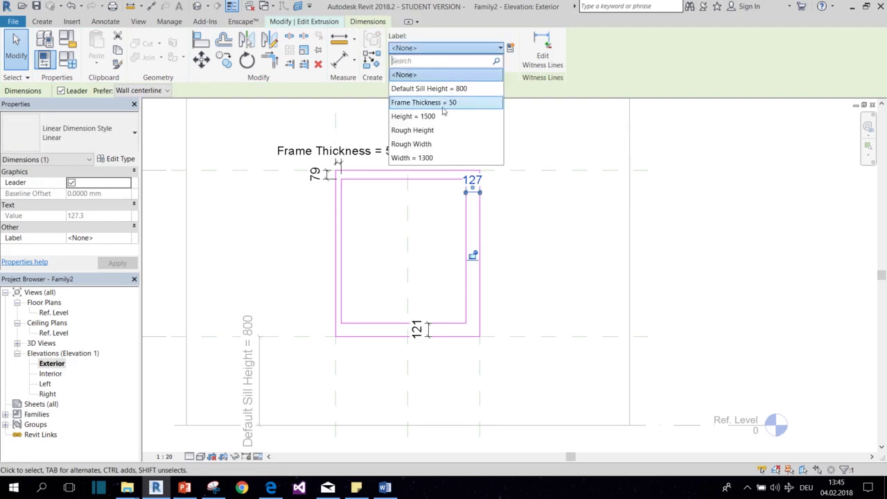
{"action": "left_click", "coordinate": [443, 108]}
Step: Label the 121 and 79 frame dimensions with Frame Thickness, then clear the selection
{"action": "left_click", "coordinate": [418, 329]}
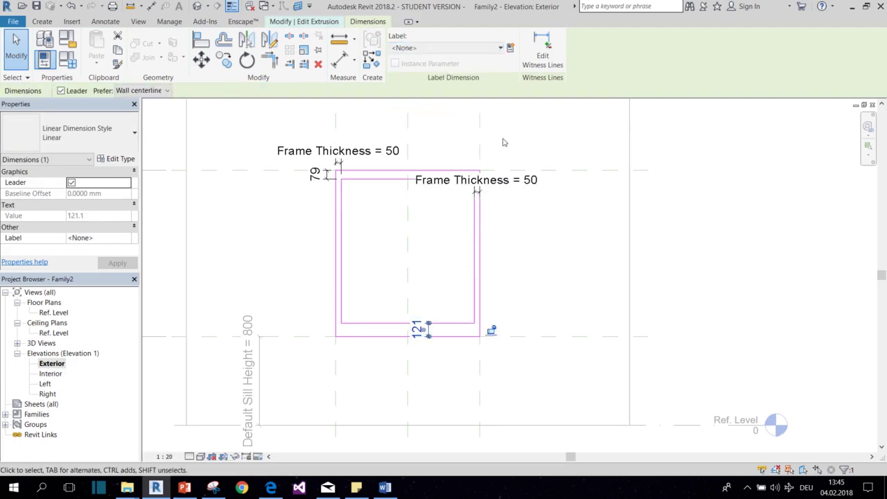
{"action": "left_click", "coordinate": [475, 48]}
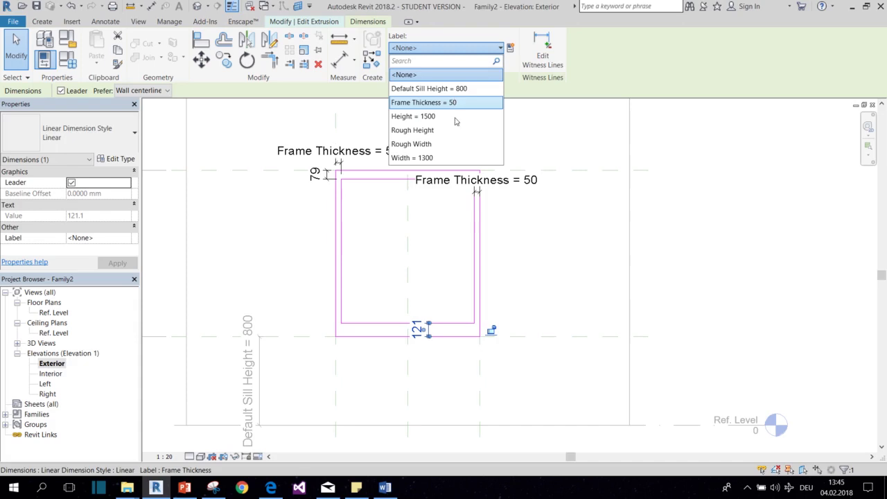
{"action": "left_click", "coordinate": [451, 101]}
{"action": "left_click", "coordinate": [328, 182]}
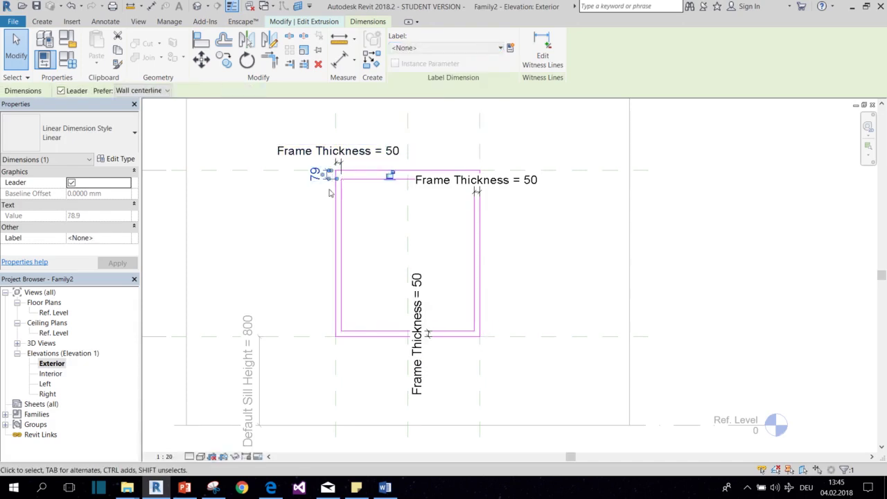
{"action": "scroll", "coordinate": [327, 182], "scroll_direction": "up", "scroll_amount": 4}
{"action": "left_click", "coordinate": [326, 172]}
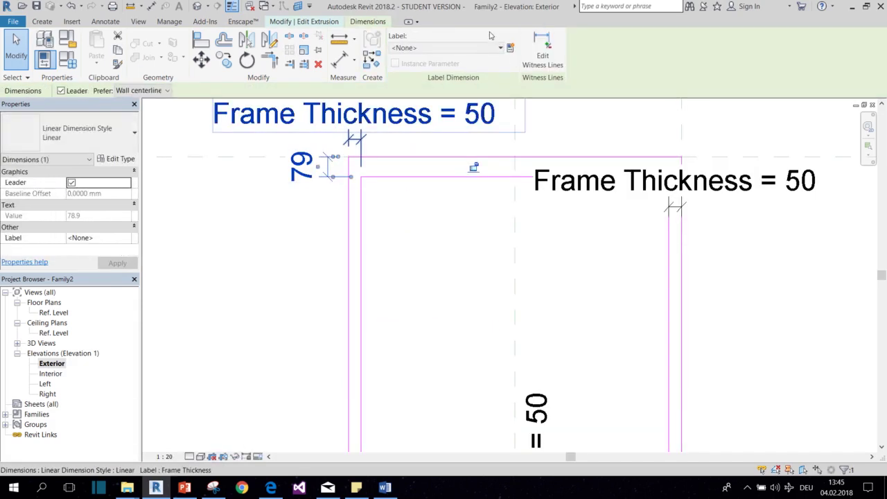
{"action": "left_click", "coordinate": [476, 47]}
{"action": "left_click", "coordinate": [449, 102]}
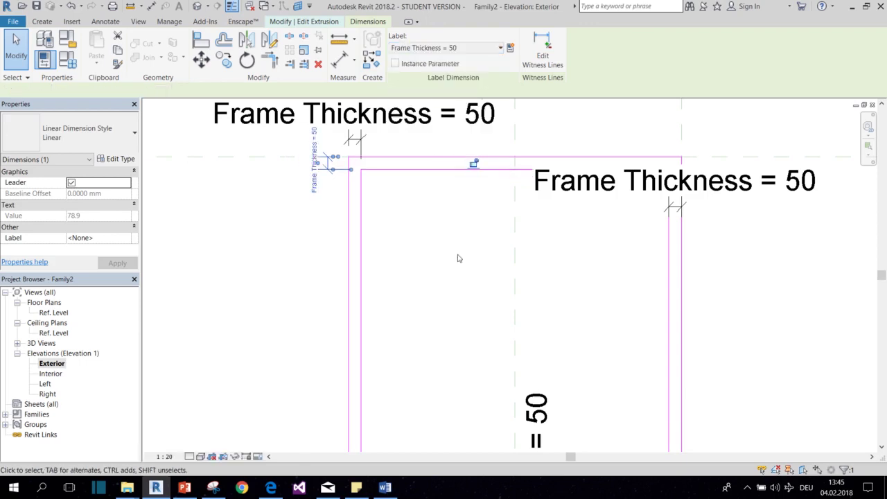
{"action": "scroll", "coordinate": [453, 255], "scroll_direction": "down", "scroll_amount": 1}
{"action": "scroll", "coordinate": [437, 242], "scroll_direction": "down", "scroll_amount": 1}
{"action": "scroll", "coordinate": [412, 218], "scroll_direction": "down", "scroll_amount": 3}
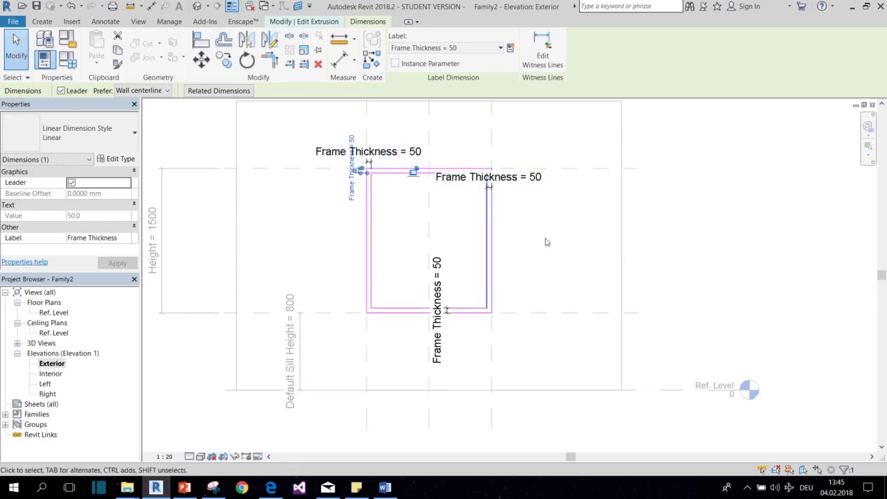
{"action": "key", "text": "Escape"}
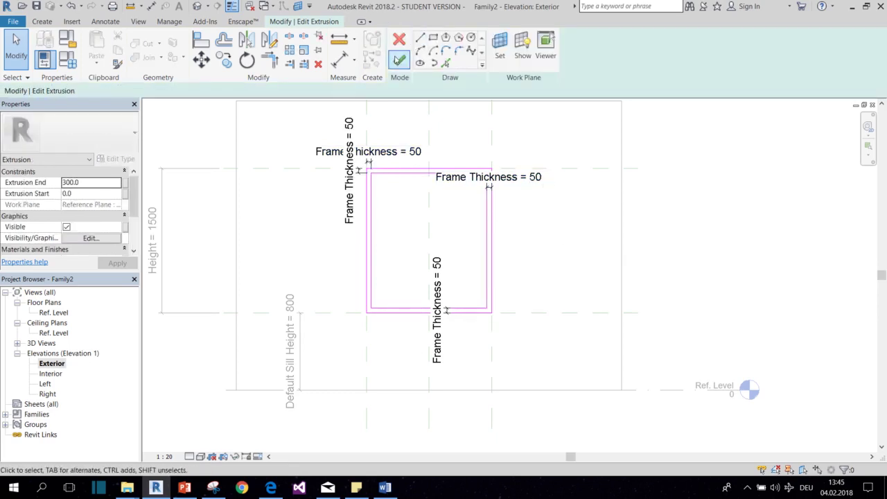
Step: Finish the frame extrusion sketch and set Frame Thickness to 100.0 in Family Types
{"action": "left_click", "coordinate": [400, 59]}
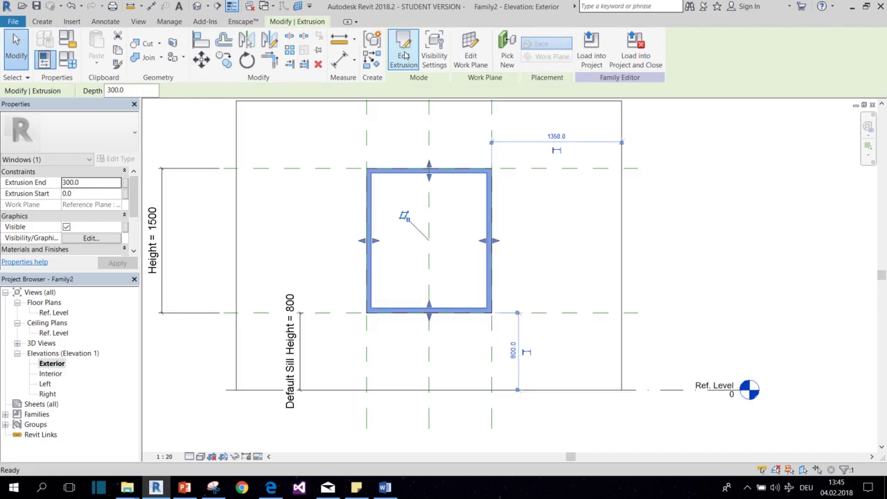
{"action": "middle_click_drag", "start_coordinate": [257, 166], "coordinate": [265, 235]}
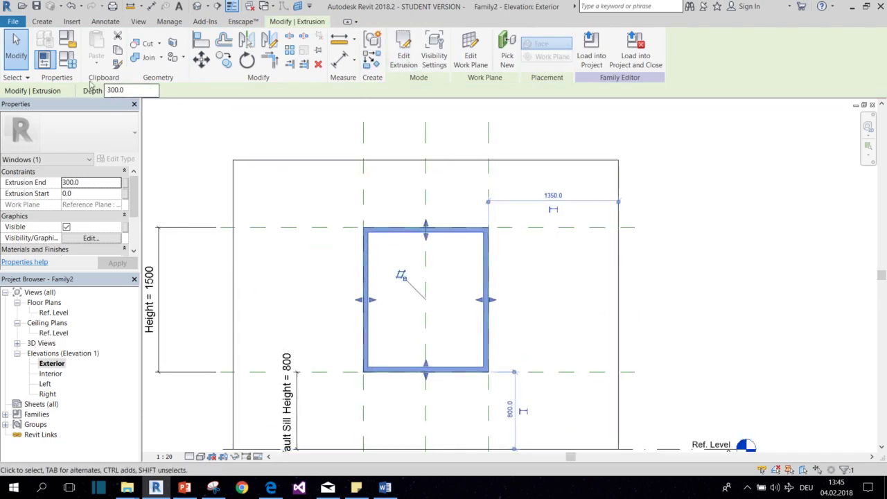
{"action": "left_click", "coordinate": [71, 63]}
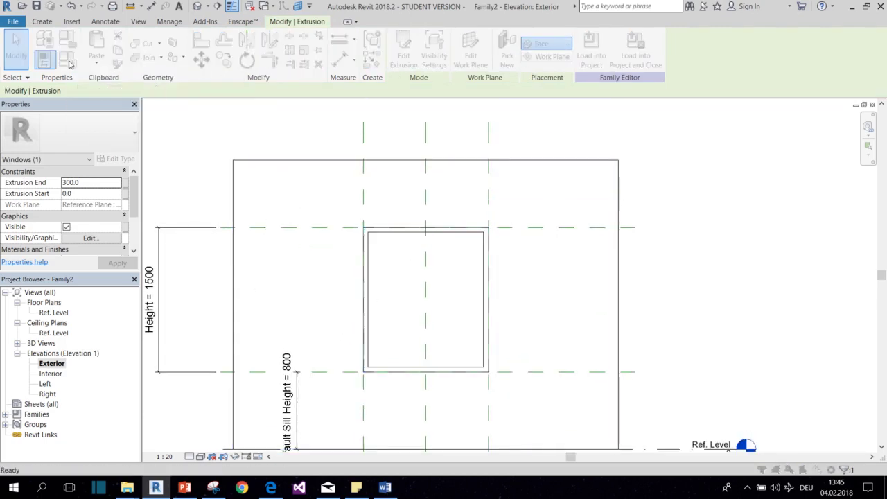
{"action": "mouse_move", "coordinate": [297, 53]}
{"action": "left_mouse_down"}
{"action": "mouse_move", "coordinate": [692, 46]}
{"action": "mouse_move", "coordinate": [629, 59]}
{"action": "left_mouse_up"}
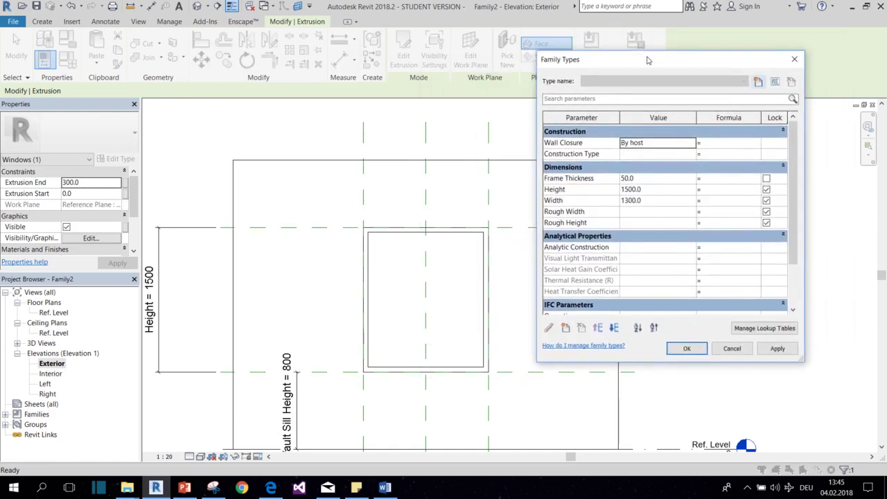
{"action": "left_click", "coordinate": [629, 178]}
{"action": "type", "text": "100"}
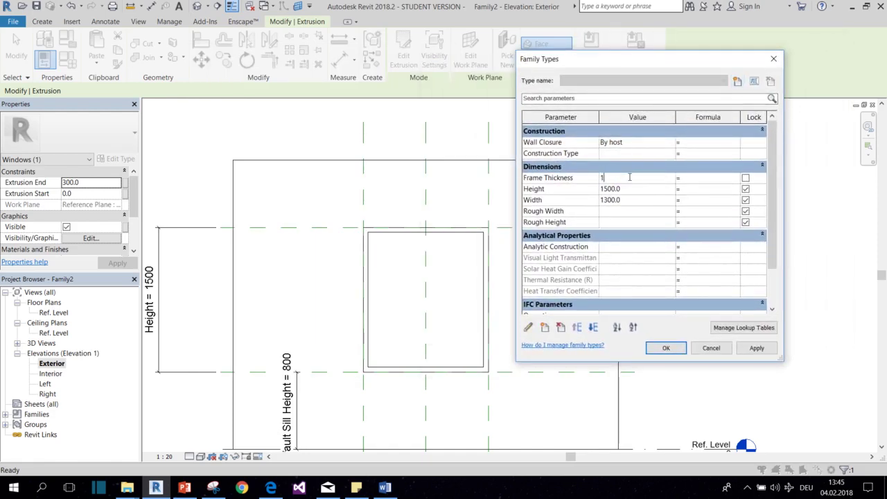
{"action": "left_click", "coordinate": [755, 353]}
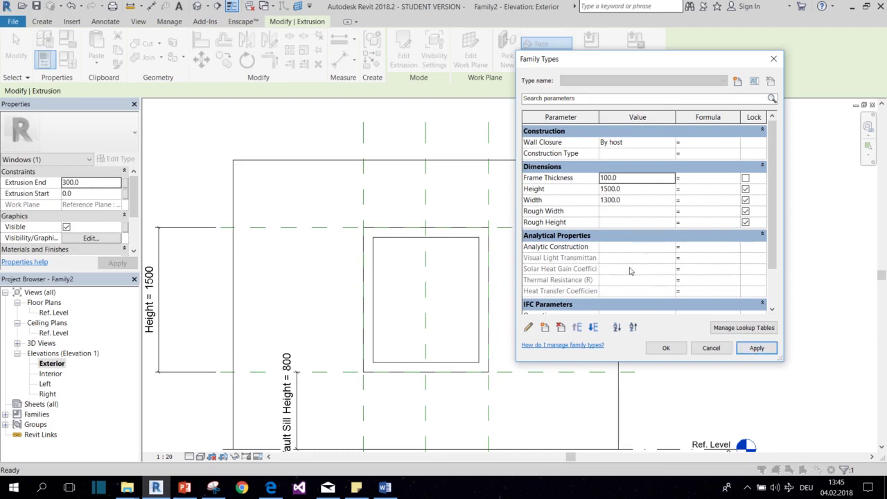
{"action": "left_click", "coordinate": [666, 348]}
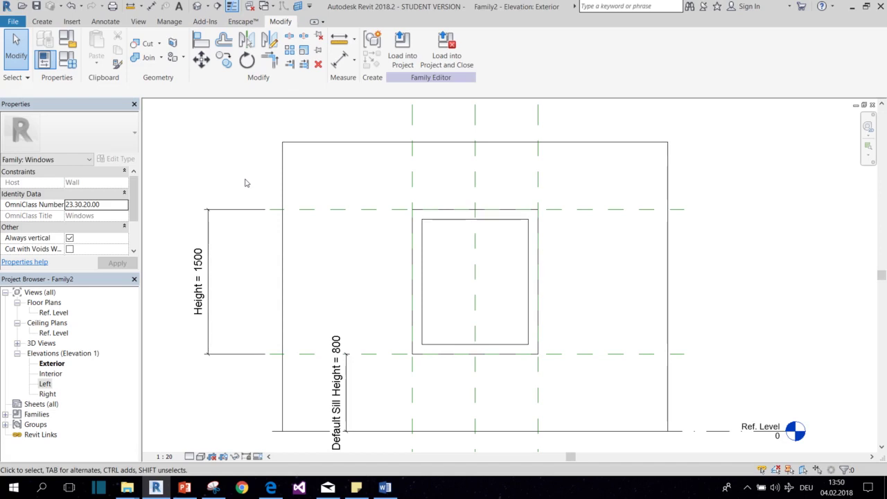
Step: Check the Center (Front/Back) reference plane in the Left elevation, then return to Exterior
{"action": "double_click", "coordinate": [44, 384]}
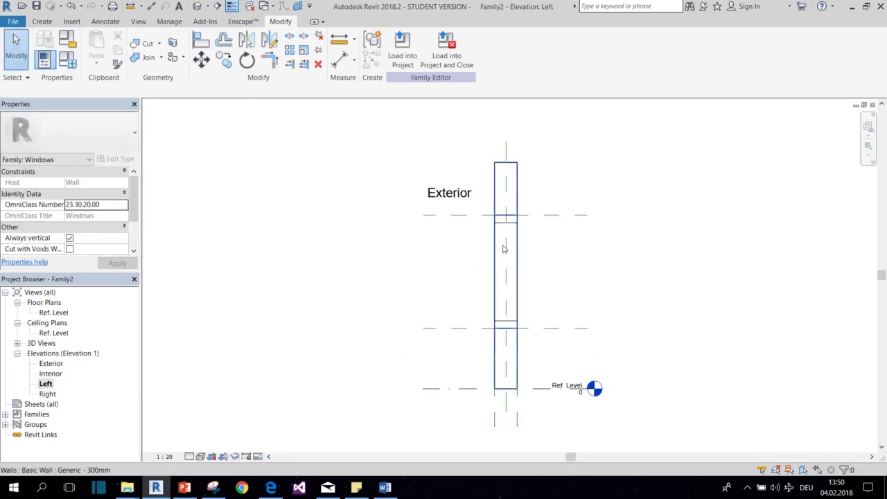
{"action": "left_click", "coordinate": [508, 151]}
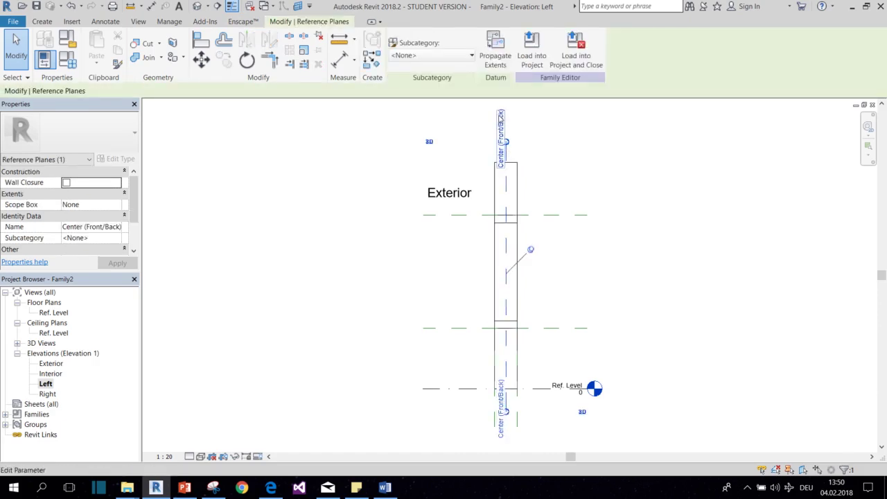
{"action": "left_click", "coordinate": [872, 104]}
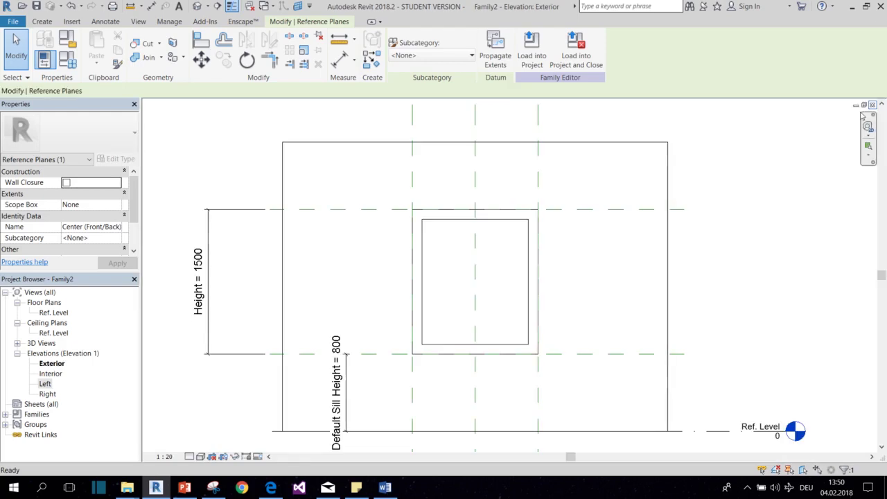
Step: Set the work plane to Reference Plane: Center (Front/Back)
{"action": "left_click", "coordinate": [43, 21]}
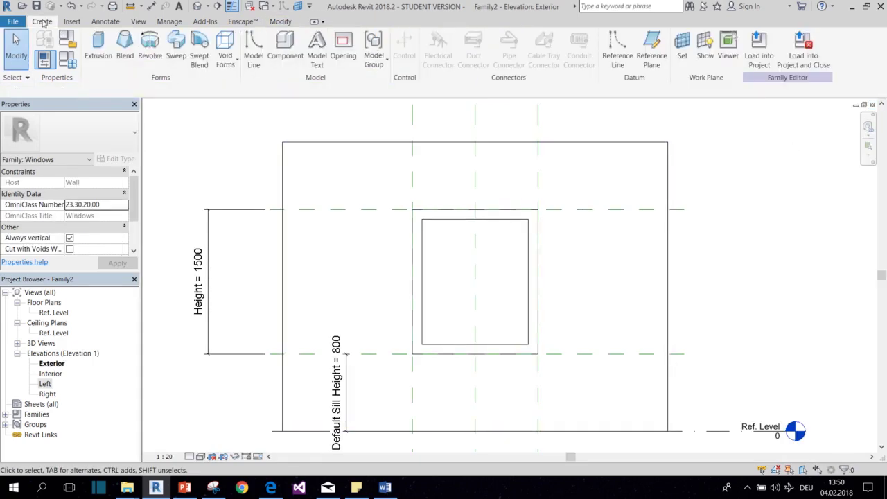
{"action": "left_click", "coordinate": [682, 47]}
{"action": "left_click_drag", "start_coordinate": [425, 116], "coordinate": [411, 76]}
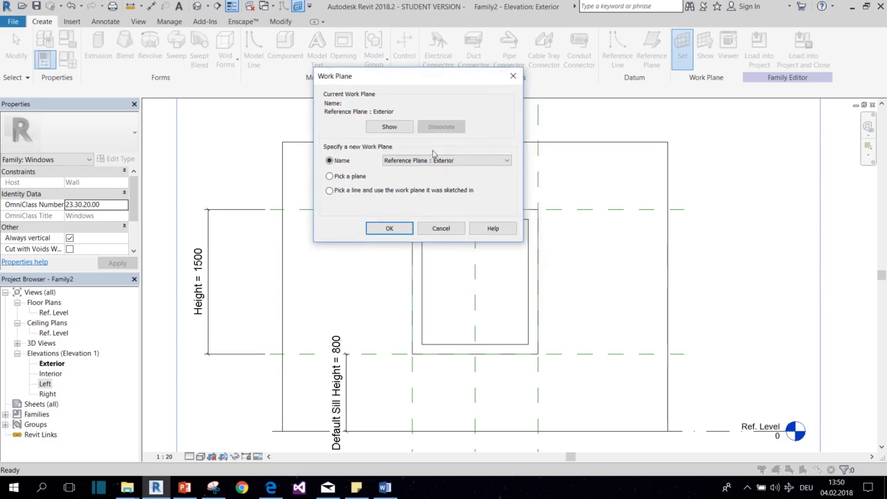
{"action": "left_click", "coordinate": [433, 160]}
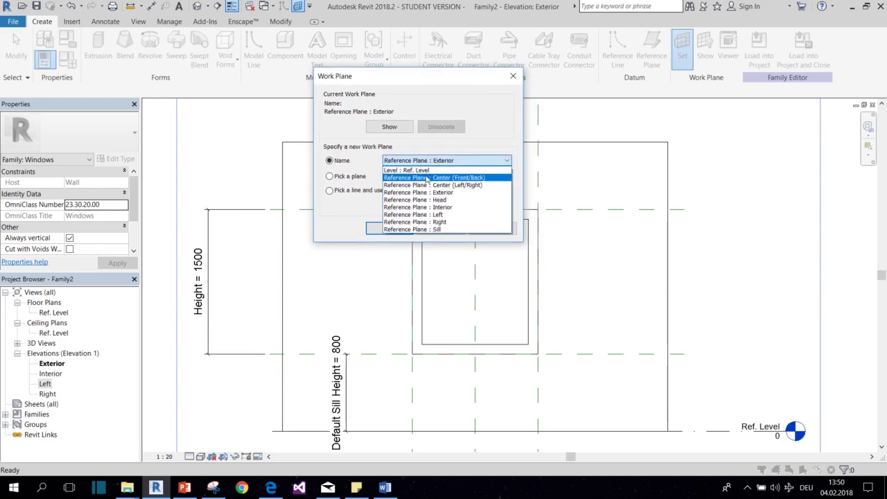
{"action": "left_click", "coordinate": [427, 178]}
{"action": "left_click", "coordinate": [392, 229]}
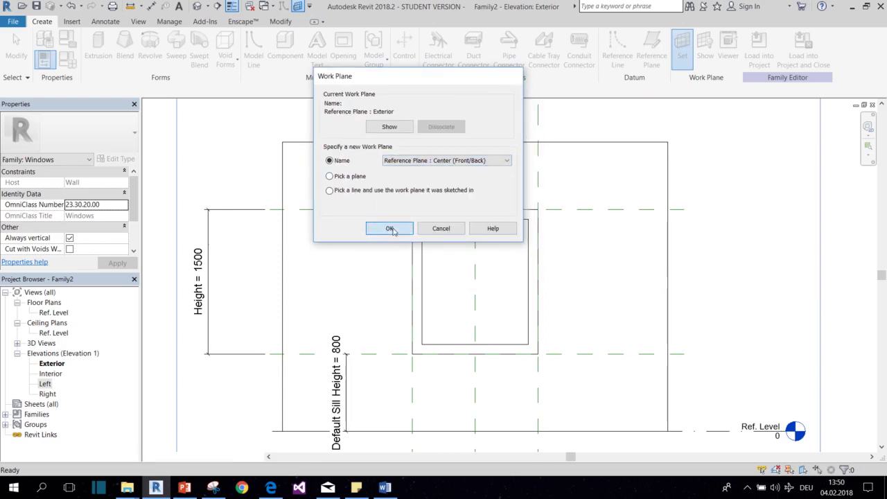
Step: Sketch an extrusion rectangle spanning the inner frame opening corner to corner
{"action": "left_click", "coordinate": [98, 43]}
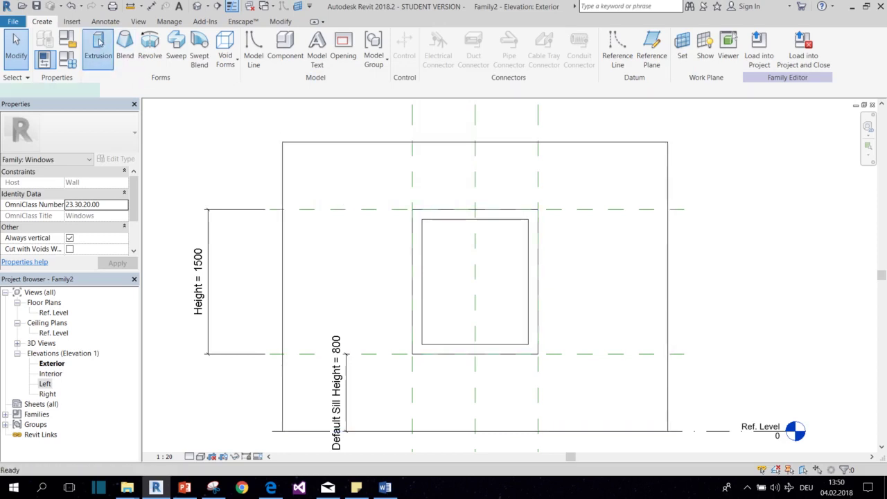
{"action": "left_click", "coordinate": [433, 38]}
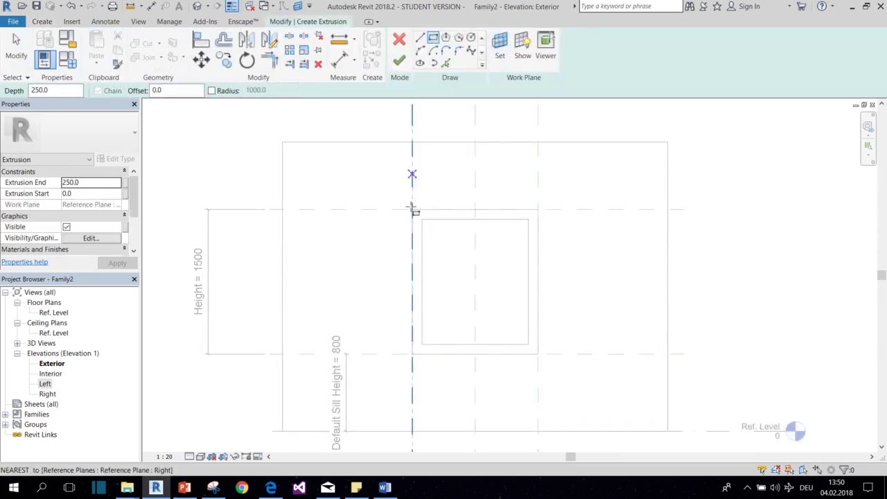
{"action": "left_click", "coordinate": [422, 219]}
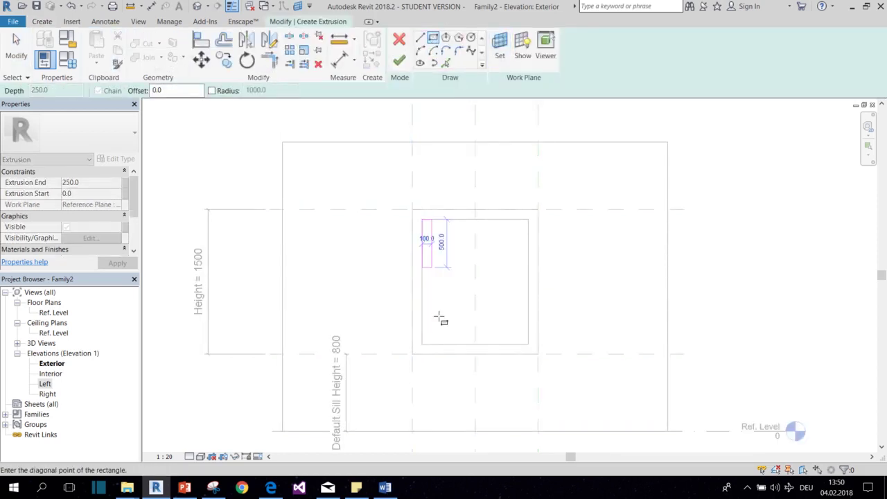
{"action": "left_click", "coordinate": [528, 344]}
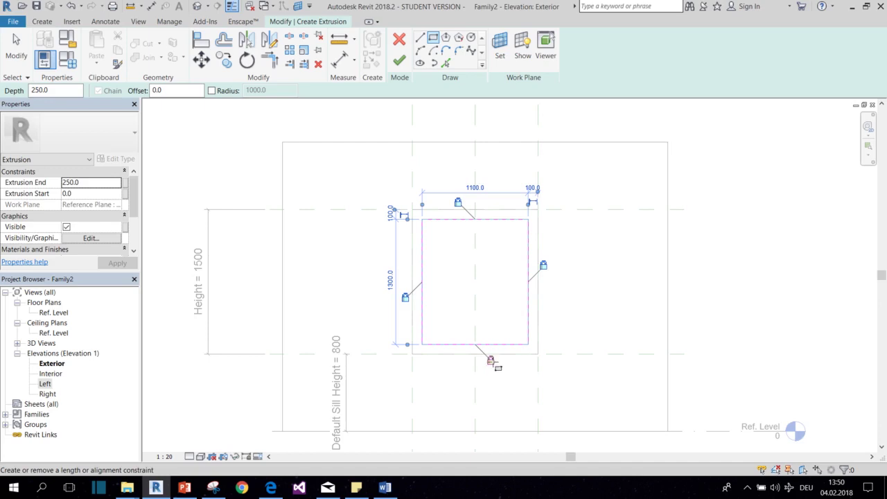
Step: Set Extrusion End to 30 and finish the pane extrusion
{"action": "left_click", "coordinate": [86, 183]}
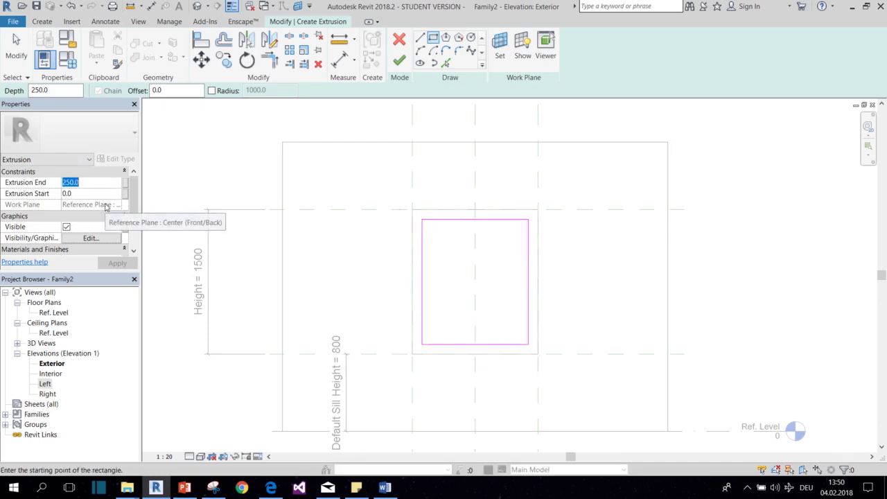
{"action": "type", "text": "30"}
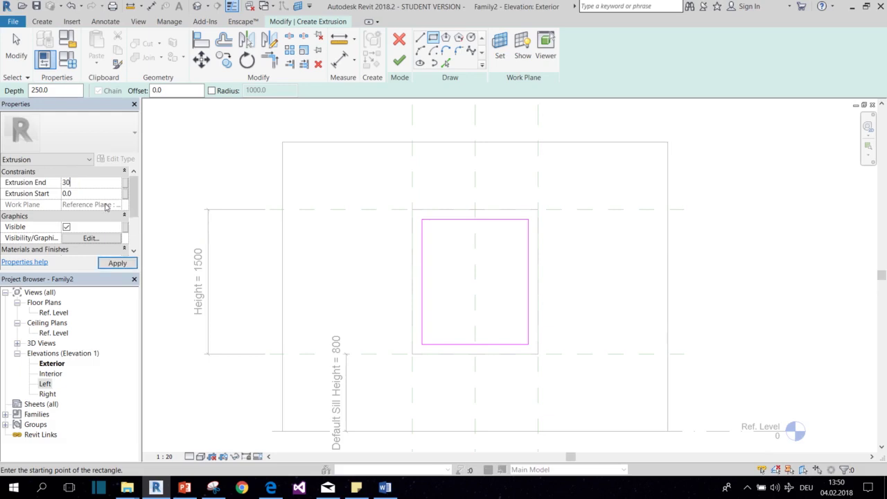
{"action": "left_click", "coordinate": [117, 263]}
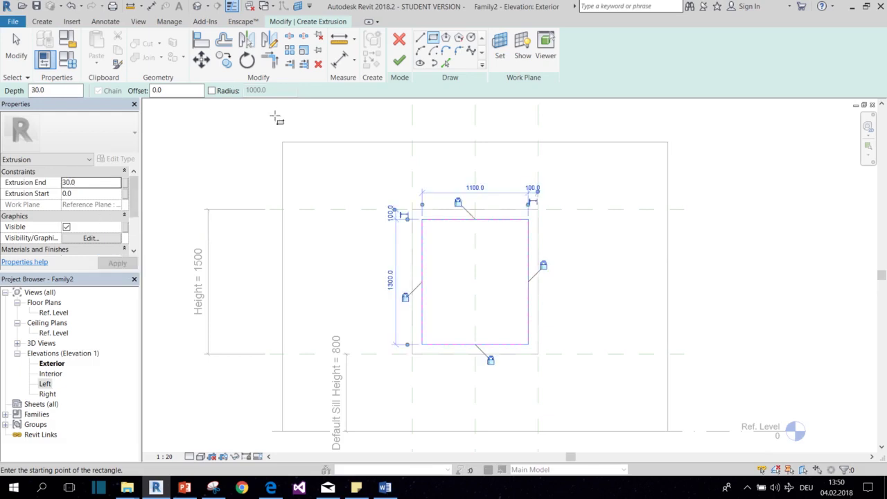
{"action": "left_click", "coordinate": [399, 62]}
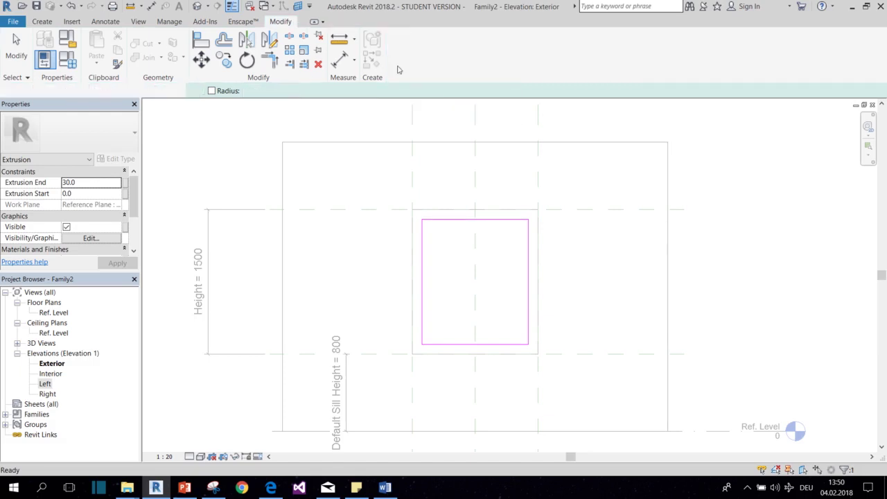
{"action": "left_click", "coordinate": [195, 148]}
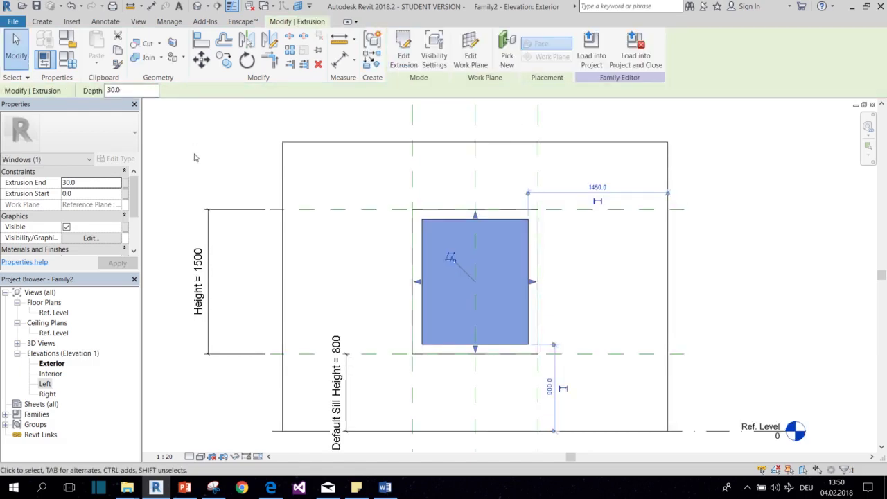
Step: In the 3D view, zoom to the window and orbit around the new pane
{"action": "left_click", "coordinate": [263, 130]}
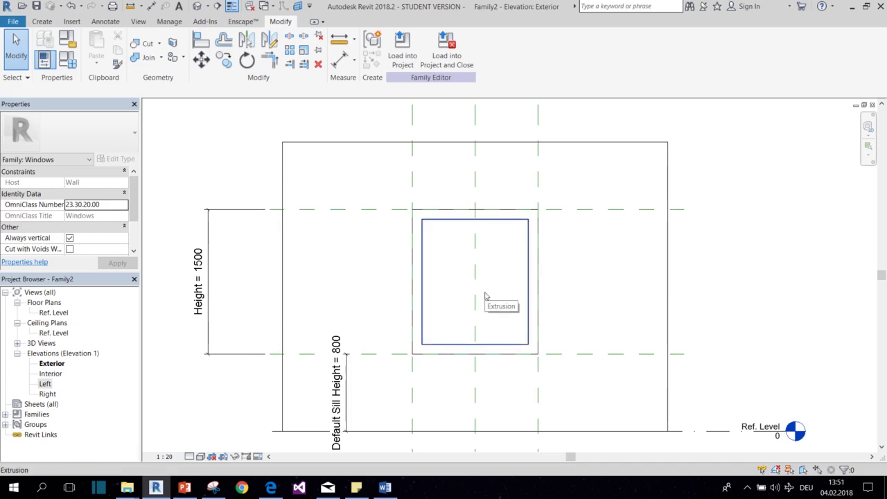
{"action": "left_click", "coordinate": [198, 6]}
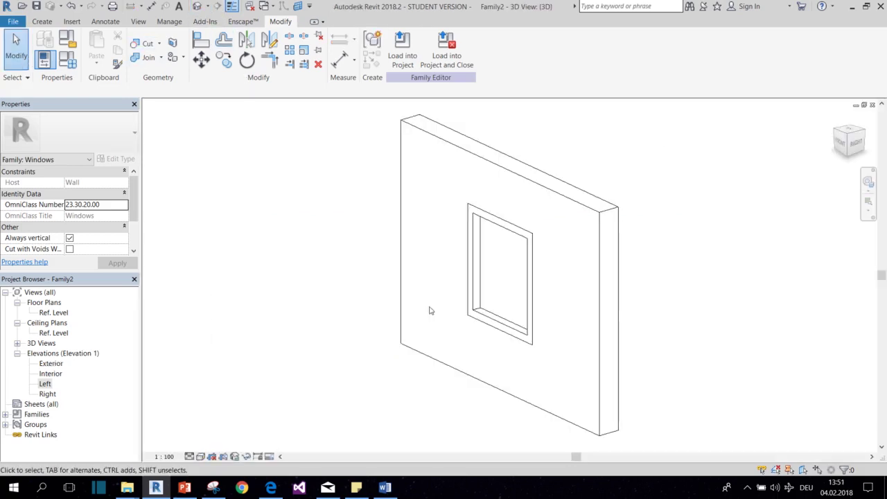
{"action": "scroll", "coordinate": [430, 310], "scroll_direction": "up", "scroll_amount": 3}
{"action": "middle_click_drag", "start_coordinate": [450, 303], "coordinate": [377, 301]}
{"action": "left_click", "coordinate": [478, 293]}
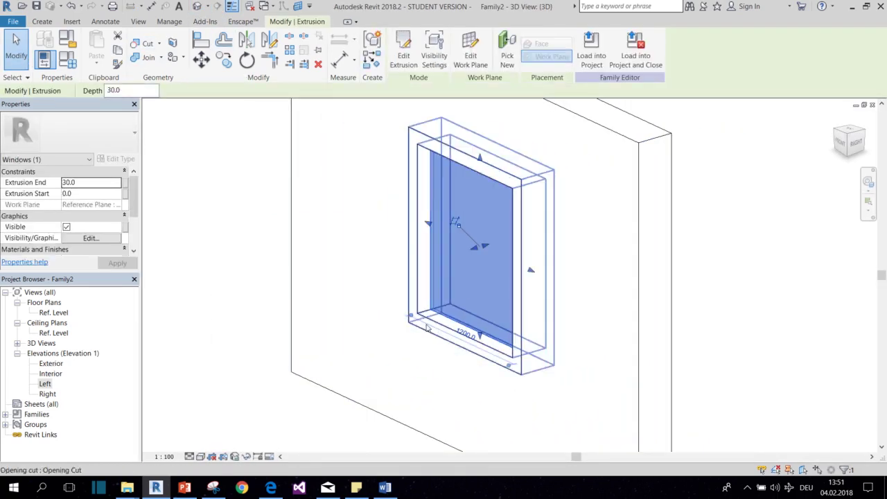
{"action": "middle_click_drag", "start_coordinate": [478, 294], "coordinate": [479, 246], "text": "shift"}
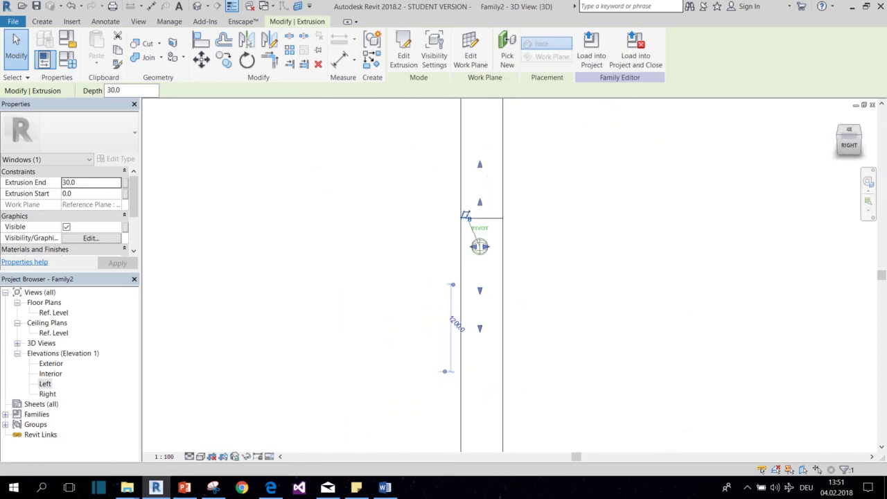
{"action": "mouse_move", "coordinate": [465, 215]}
{"action": "middle_mouse_down", "text": "shift"}
{"action": "mouse_move", "coordinate": [457, 240]}
{"action": "mouse_move", "coordinate": [470, 245]}
{"action": "middle_mouse_up", "text": "shift"}
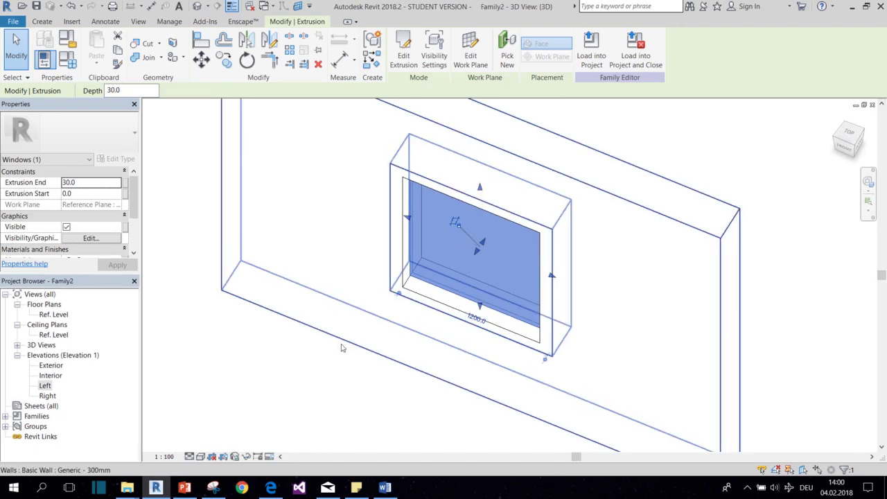
{"action": "key", "text": "Escape"}
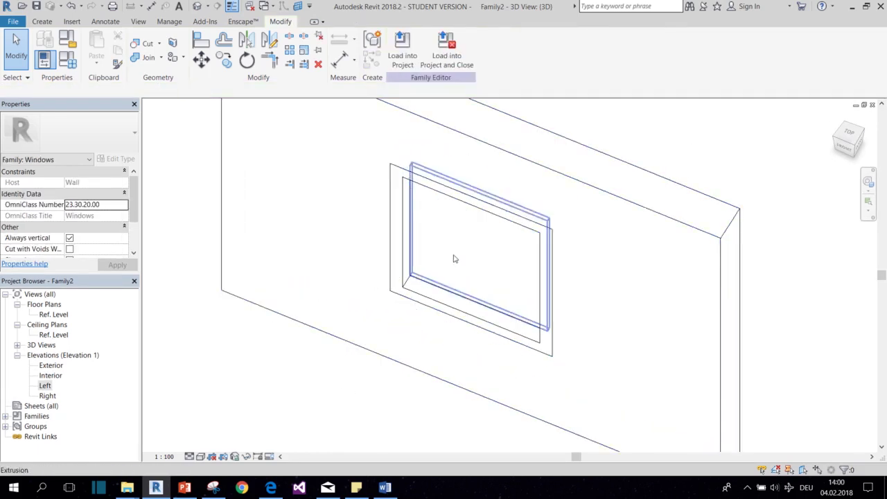
{"action": "middle_click_drag", "start_coordinate": [454, 259], "coordinate": [478, 263], "text": "shift"}
{"action": "left_click_drag", "start_coordinate": [846, 142], "coordinate": [852, 146]}
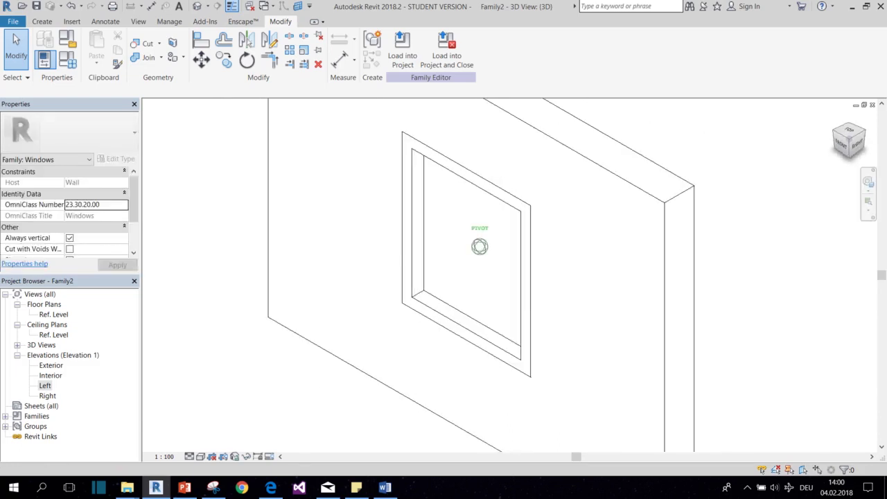
{"action": "middle_click_drag", "start_coordinate": [480, 246], "coordinate": [457, 248], "text": "shift"}
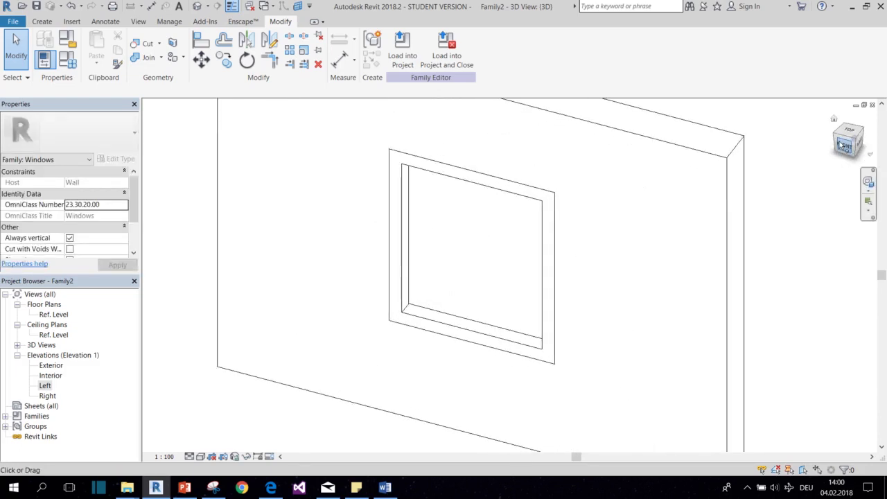
Step: Associate the pane extrusion's material with a new 'Glass Material' type parameter
{"action": "left_click", "coordinate": [431, 252]}
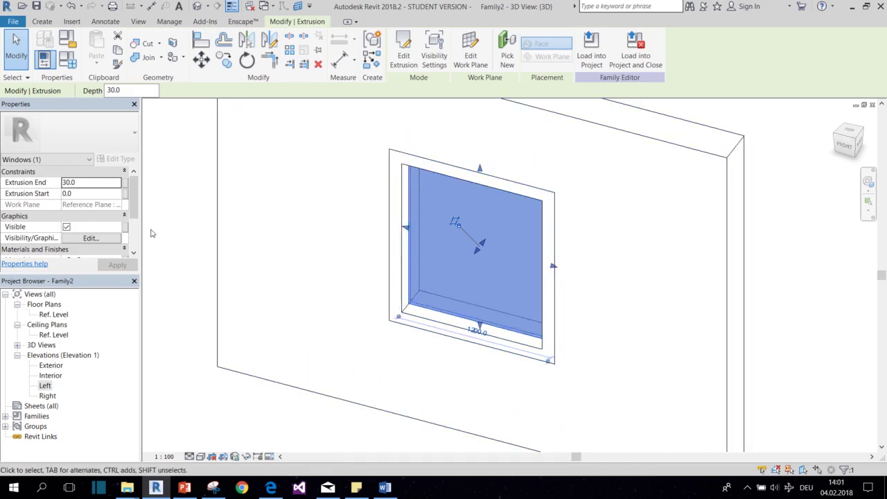
{"action": "left_click_drag", "start_coordinate": [133, 198], "coordinate": [134, 227]}
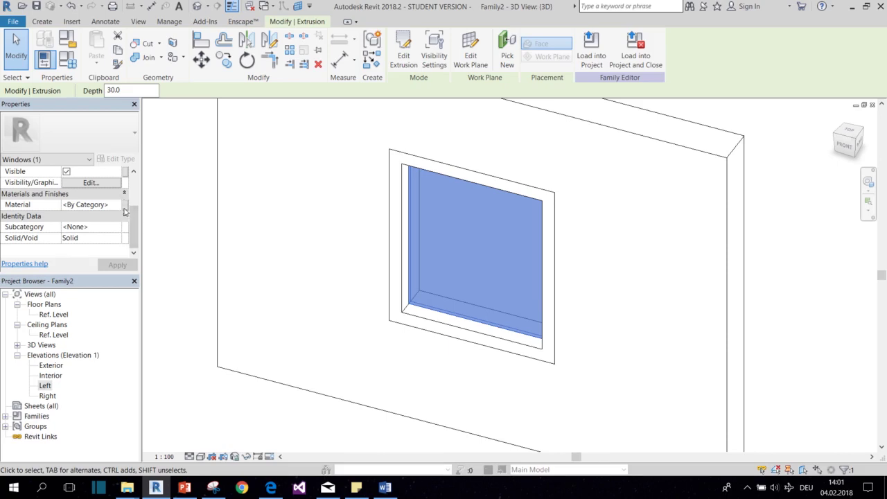
{"action": "left_click", "coordinate": [125, 206]}
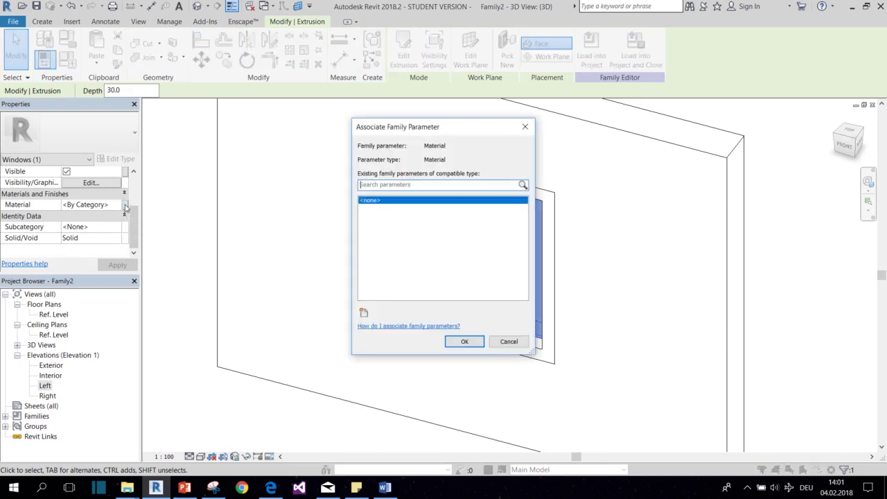
{"action": "mouse_move", "coordinate": [387, 129]}
{"action": "left_mouse_down"}
{"action": "mouse_move", "coordinate": [315, 80]}
{"action": "mouse_move", "coordinate": [334, 91]}
{"action": "left_mouse_up"}
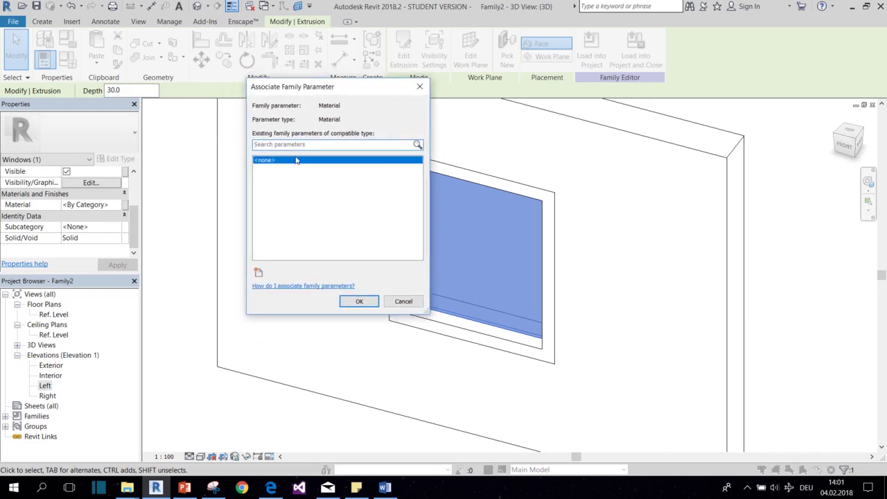
{"action": "left_click", "coordinate": [258, 274]}
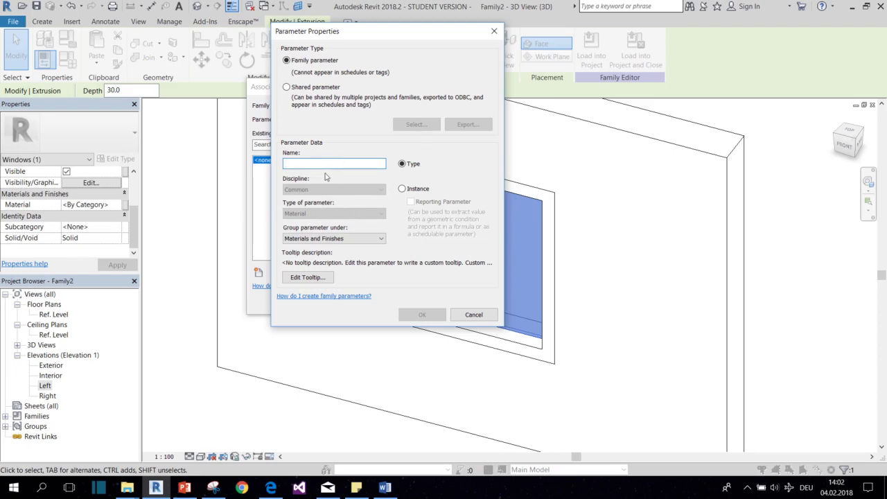
{"action": "type", "text": "Glass Material"}
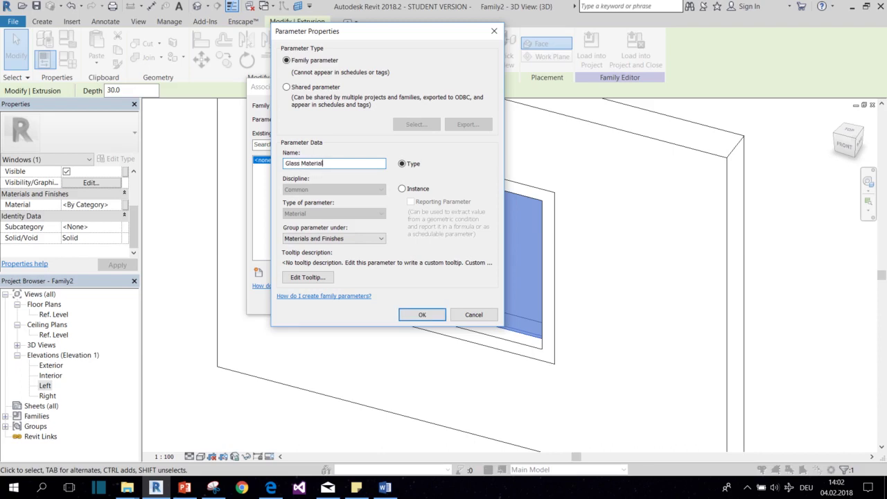
{"action": "left_click", "coordinate": [413, 316]}
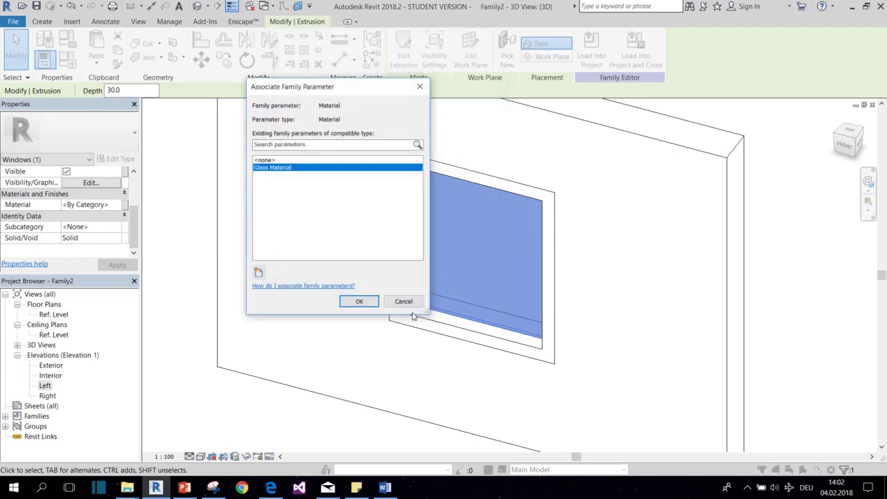
{"action": "left_click", "coordinate": [358, 300]}
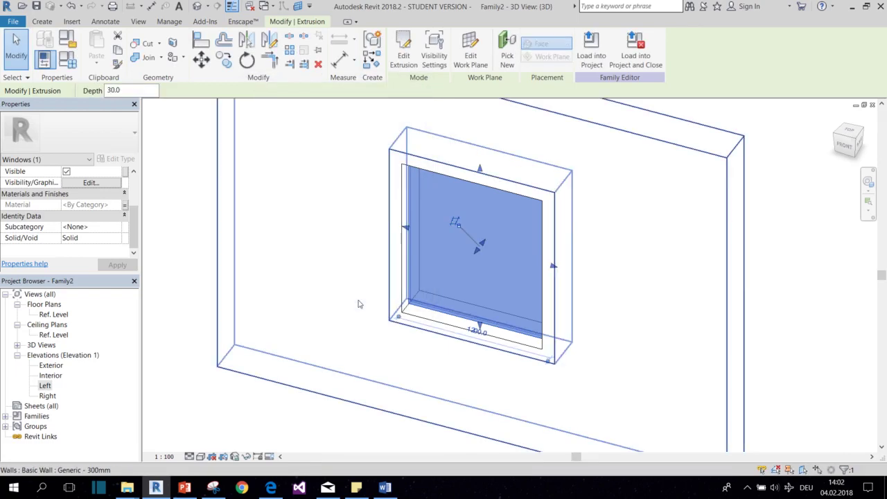
Step: In Family Types, set the Glass Material value to the Glass material
{"action": "left_click", "coordinate": [69, 61]}
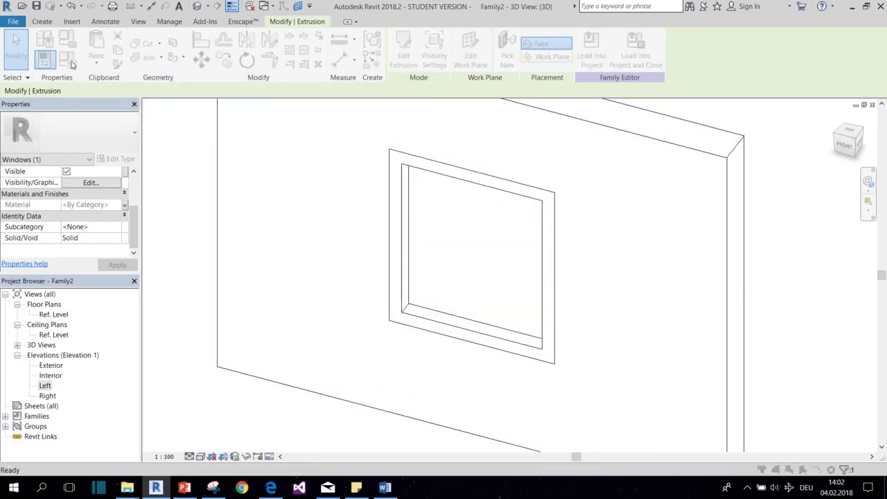
{"action": "left_click_drag", "start_coordinate": [573, 59], "coordinate": [179, 30]}
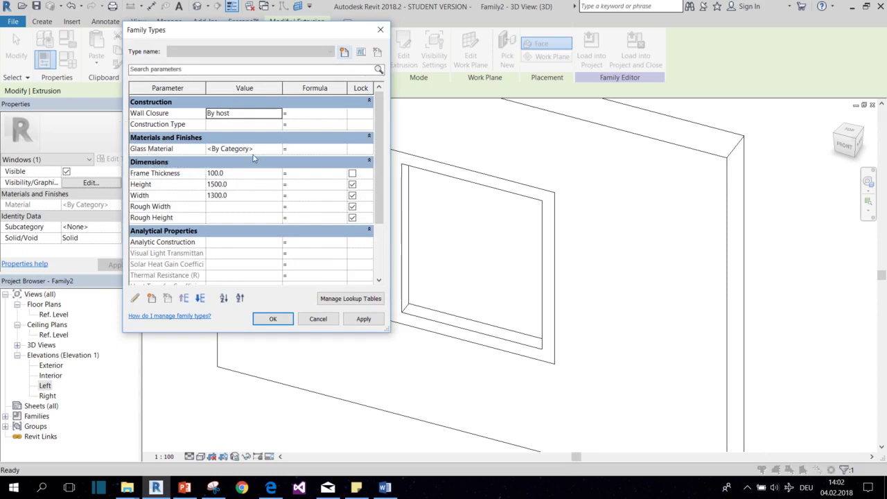
{"action": "left_click", "coordinate": [276, 154]}
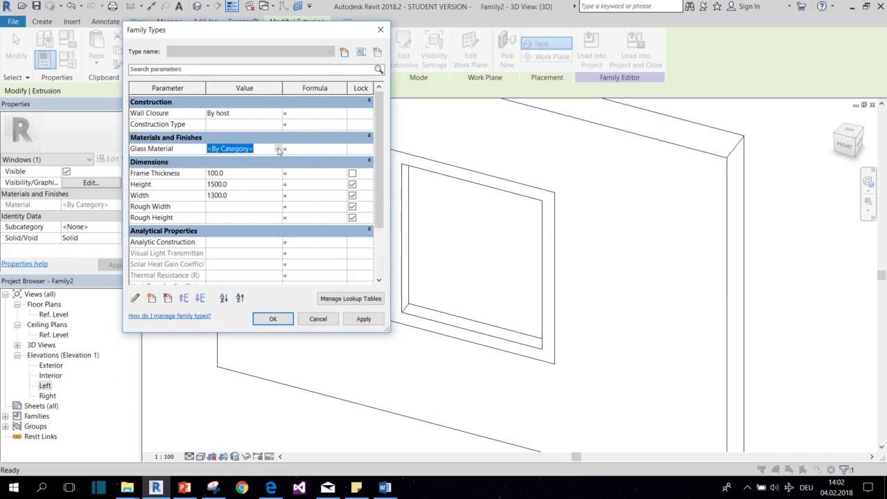
{"action": "left_click", "coordinate": [279, 149]}
{"action": "left_click", "coordinate": [118, 201]}
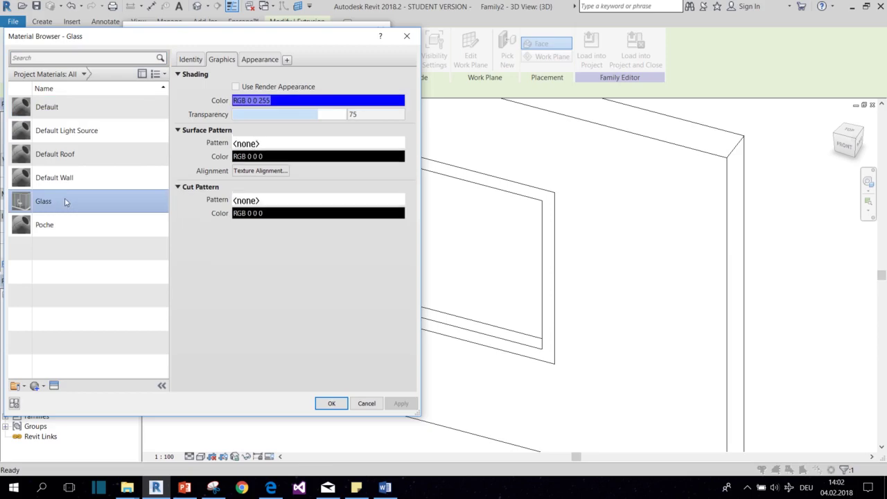
{"action": "left_click", "coordinate": [332, 404]}
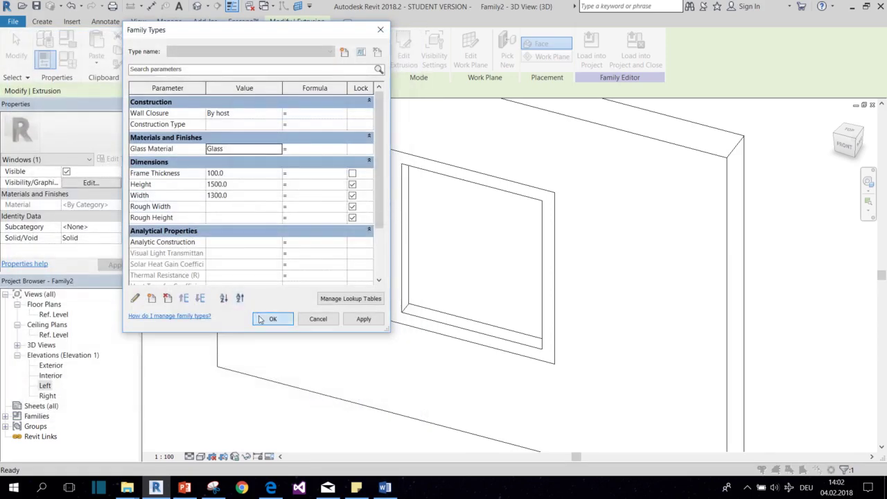
{"action": "left_click", "coordinate": [260, 319]}
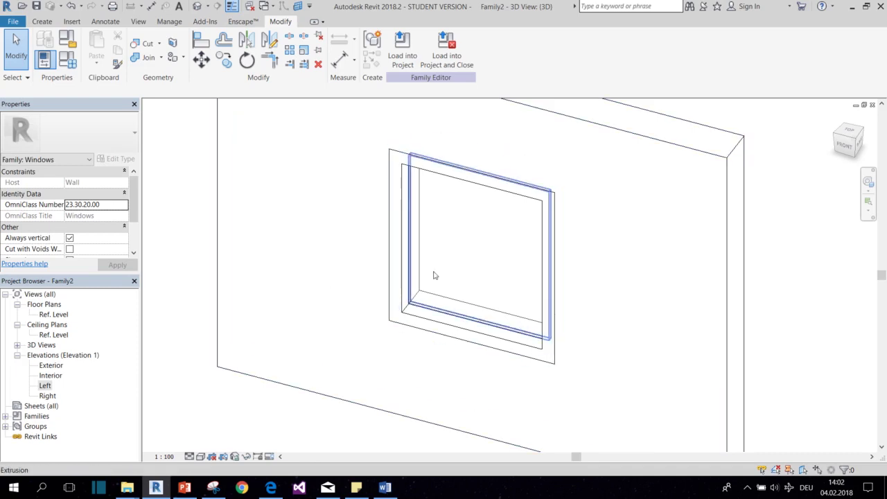
Step: Associate the frame extrusion's material with a new 'Frame Material' parameter
{"action": "left_click", "coordinate": [400, 220]}
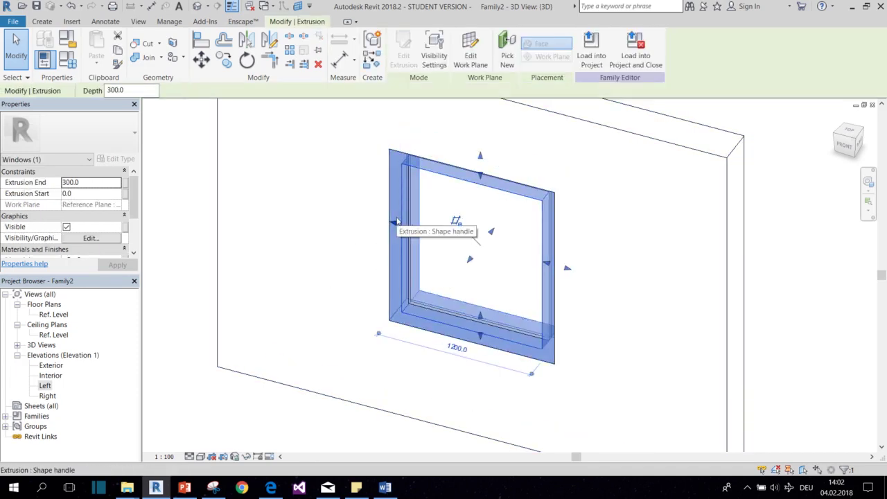
{"action": "scroll", "coordinate": [122, 214], "scroll_direction": "down", "scroll_amount": 3}
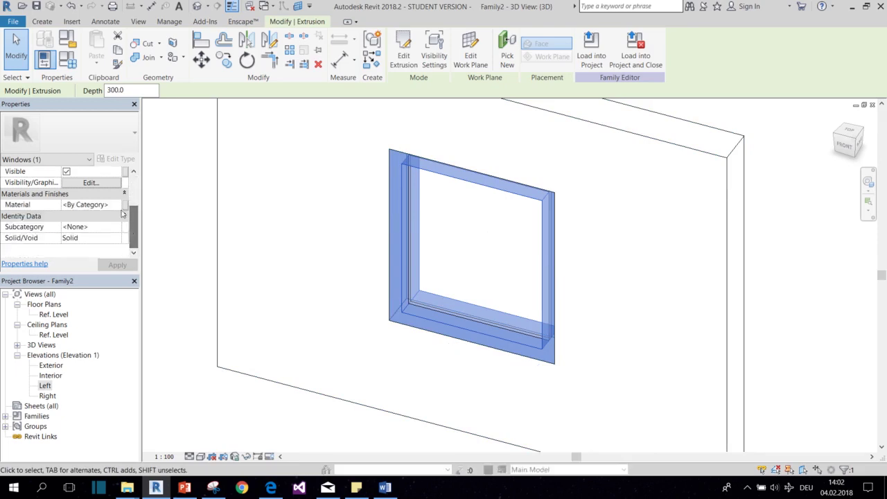
{"action": "left_click", "coordinate": [125, 205]}
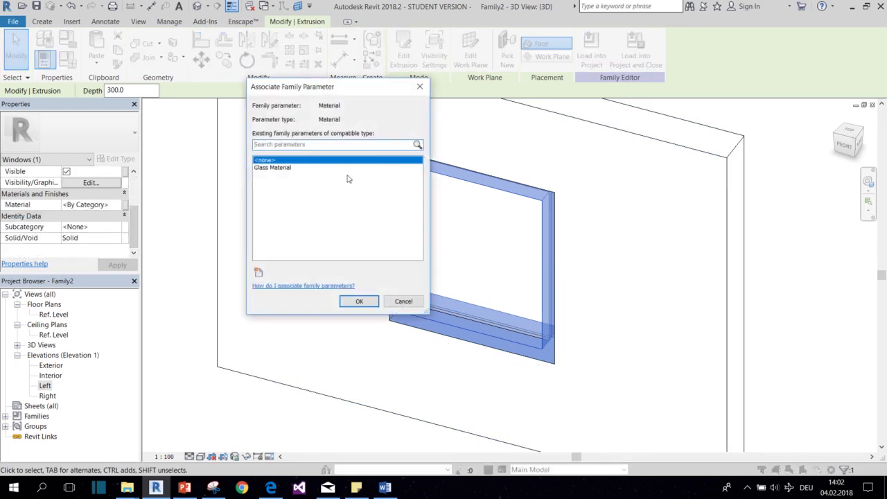
{"action": "left_click", "coordinate": [259, 273]}
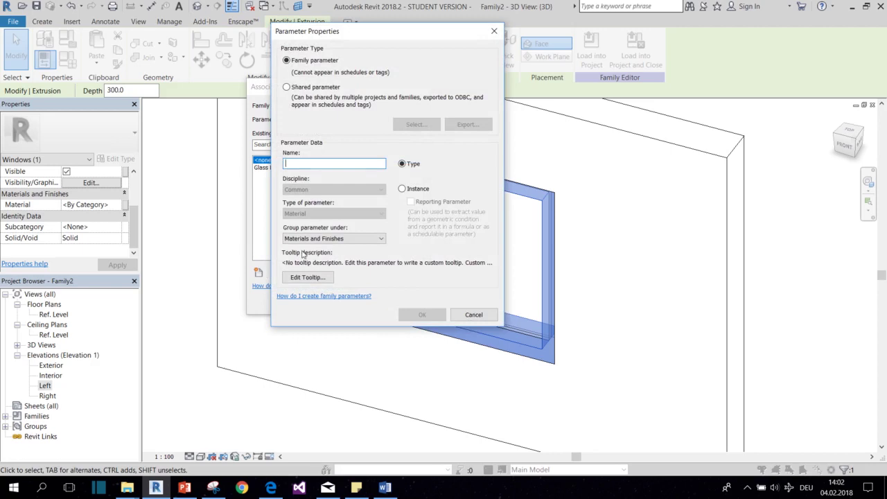
{"action": "type", "text": "Frame Material"}
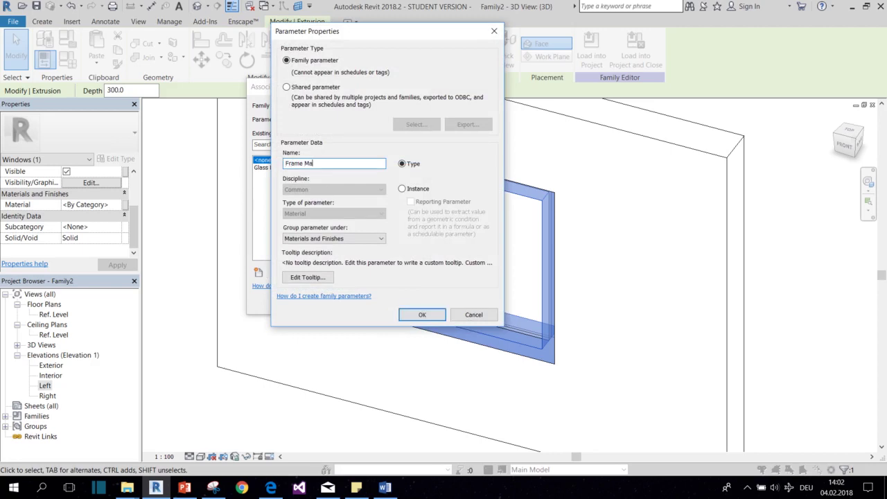
{"action": "left_click", "coordinate": [423, 315]}
{"action": "left_click", "coordinate": [363, 300]}
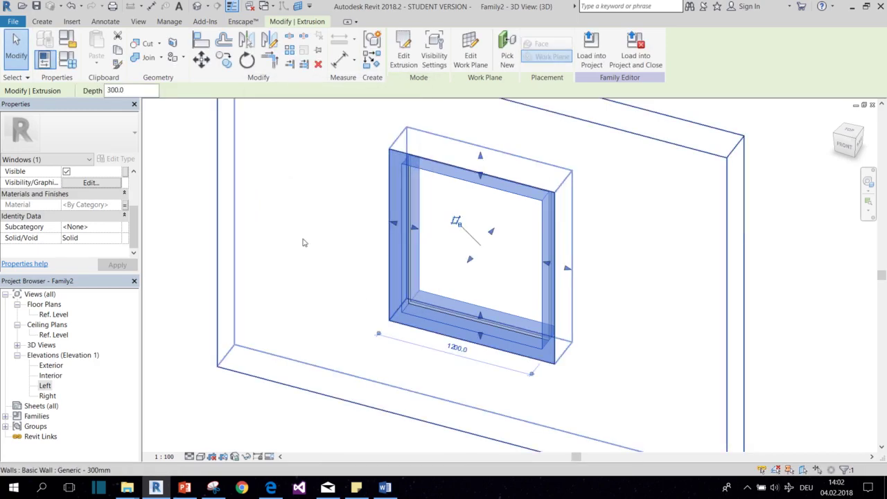
Step: Set Frame Material to the Default material in Family Types
{"action": "left_click", "coordinate": [67, 59]}
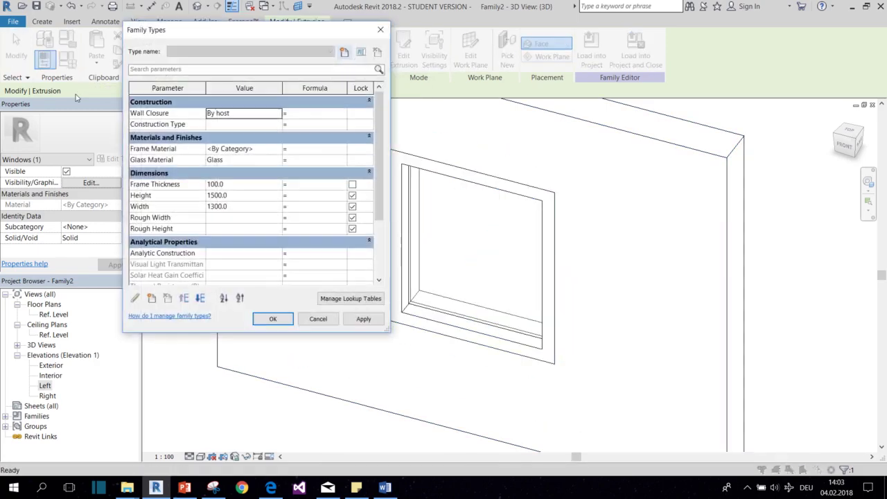
{"action": "left_click", "coordinate": [282, 149]}
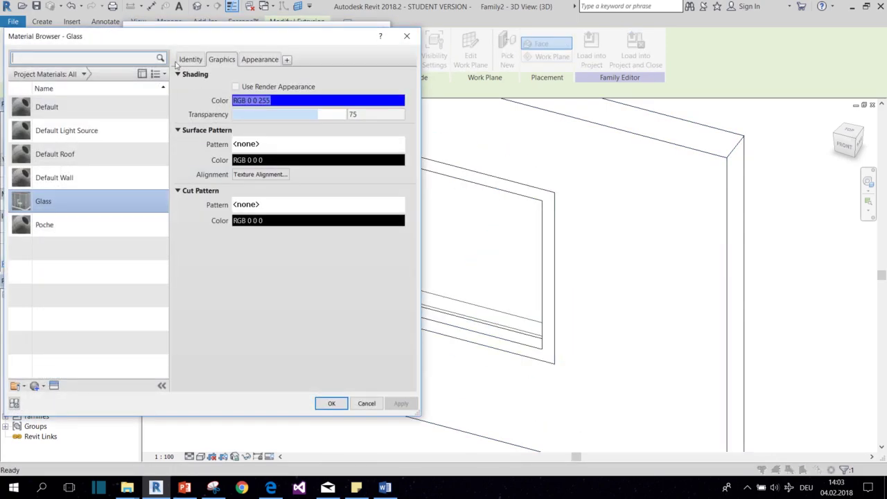
{"action": "left_click", "coordinate": [87, 109]}
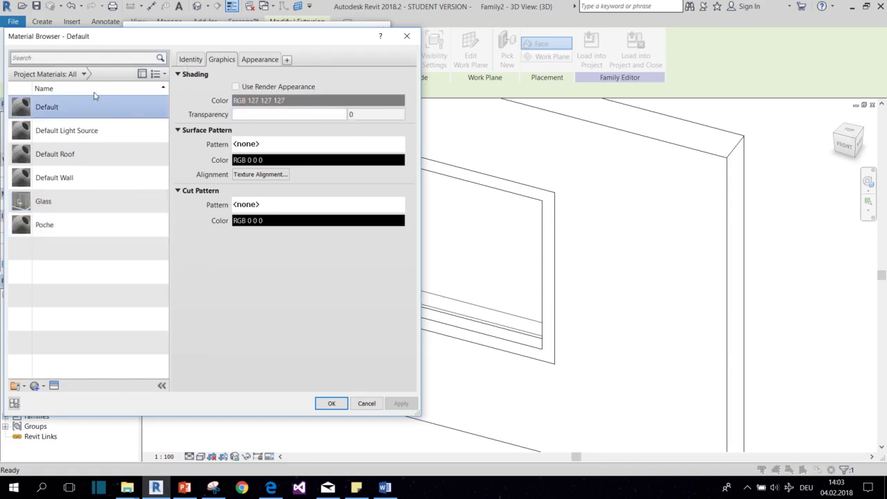
{"action": "left_click", "coordinate": [331, 403]}
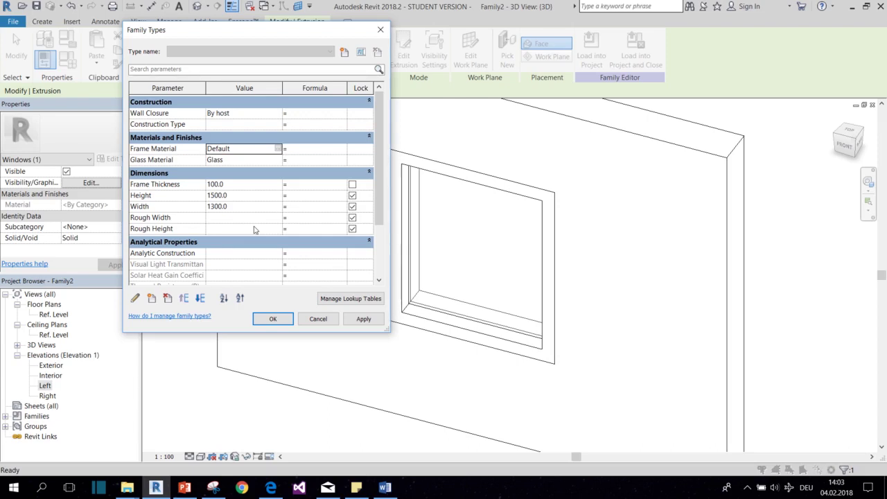
{"action": "left_click", "coordinate": [272, 319]}
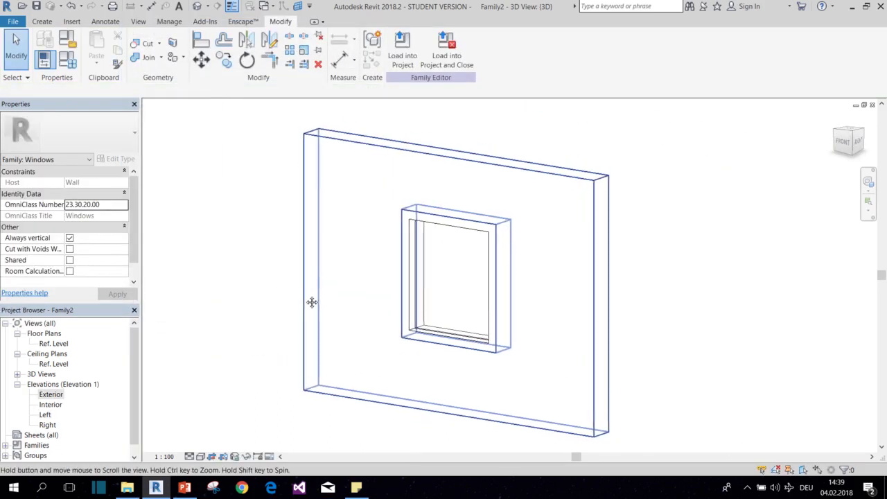
Step: Switch to the Consistent Colors visual style and reopen the Exterior elevation
{"action": "left_click", "coordinate": [201, 456]}
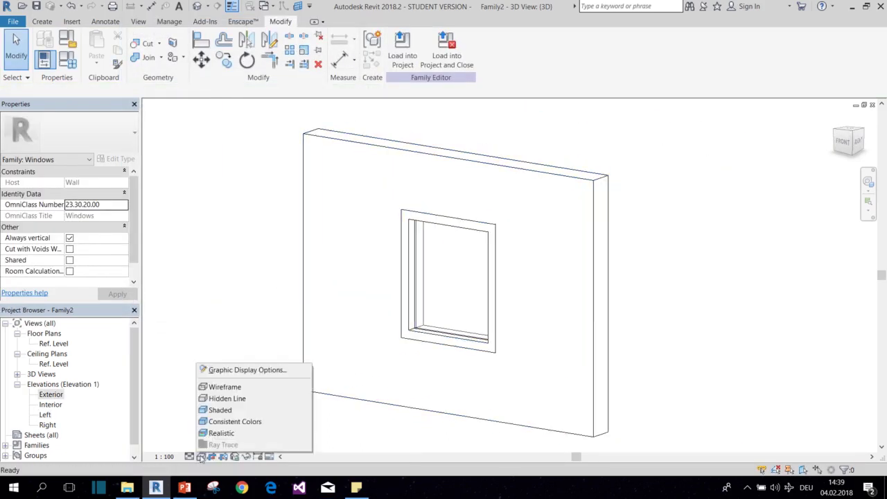
{"action": "left_click", "coordinate": [230, 424]}
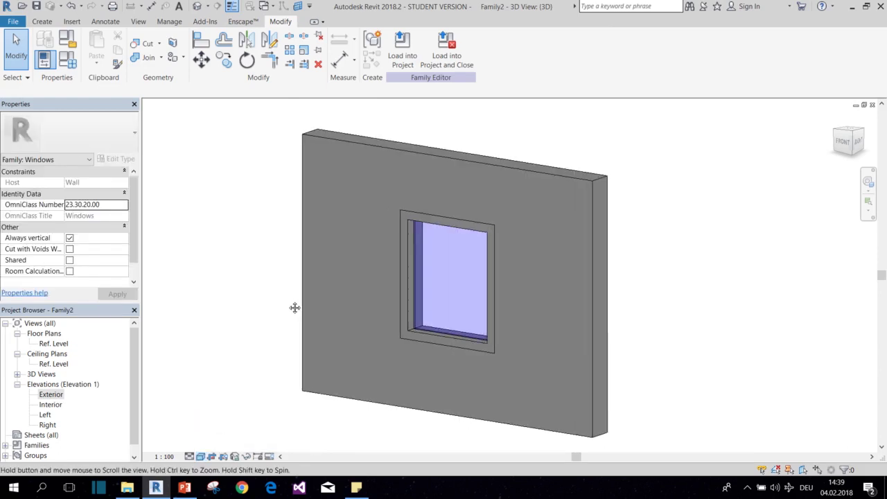
{"action": "middle_click_drag", "start_coordinate": [293, 307], "coordinate": [277, 279]}
{"action": "scroll", "coordinate": [318, 243], "scroll_direction": "up", "scroll_amount": 2}
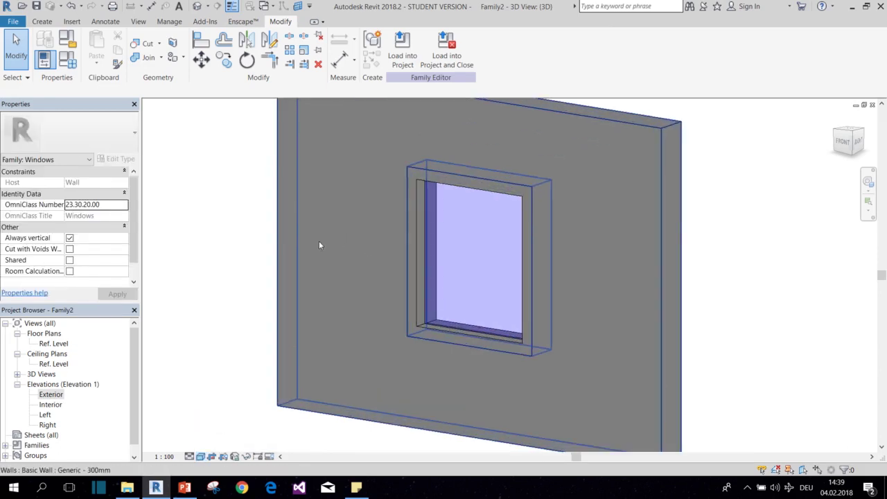
{"action": "middle_click_drag", "start_coordinate": [318, 267], "coordinate": [303, 262]}
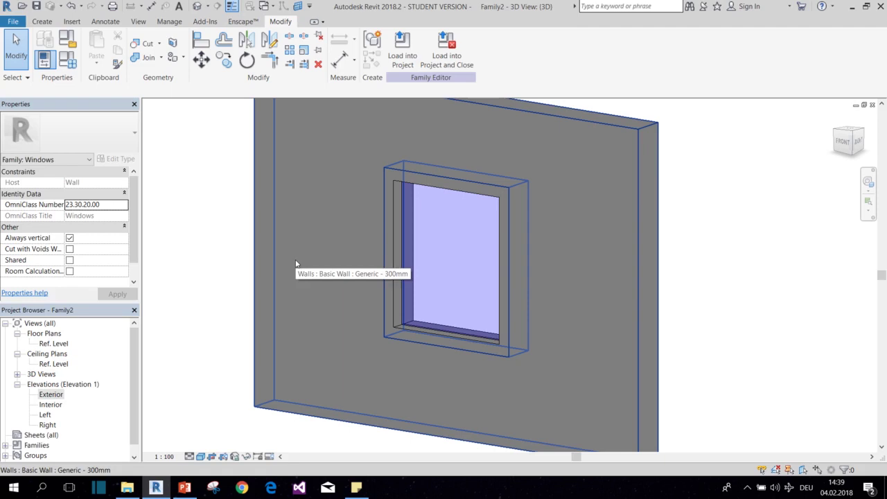
{"action": "middle_click_drag", "start_coordinate": [376, 251], "coordinate": [360, 255]}
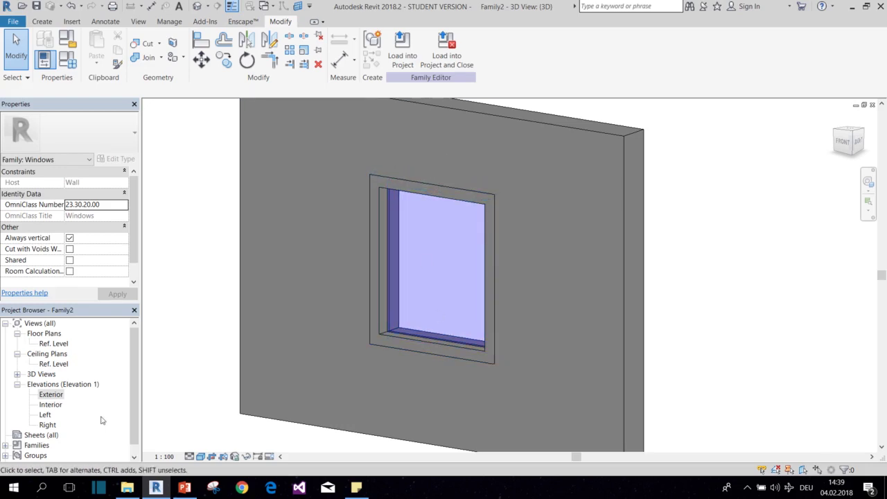
{"action": "double_click", "coordinate": [51, 394]}
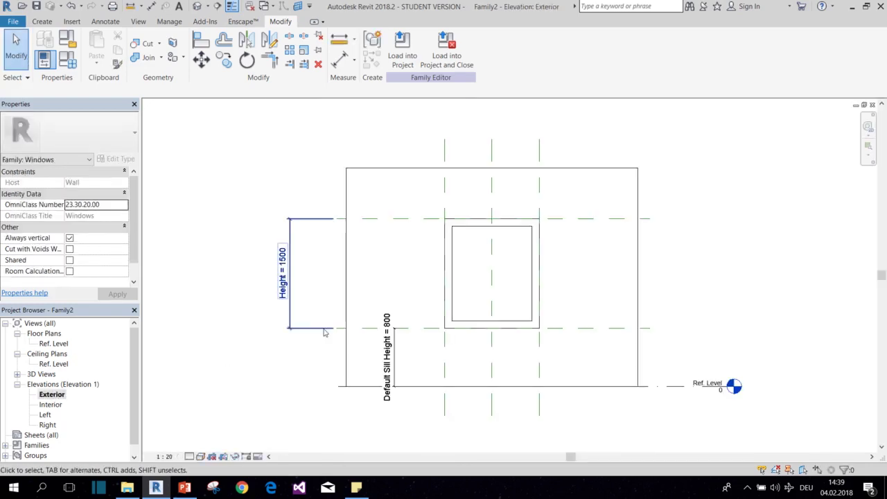
Step: Start a new extrusion on the Reference Plane: Exterior work plane
{"action": "middle_click_drag", "start_coordinate": [311, 251], "coordinate": [275, 242]}
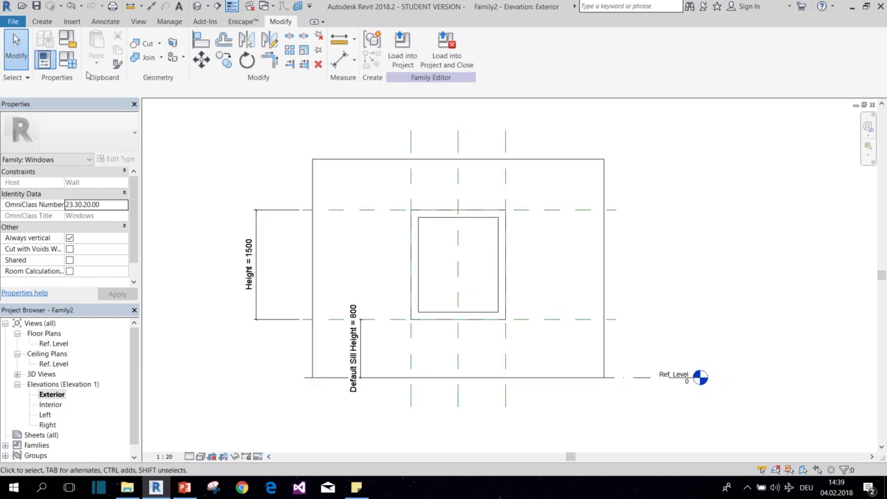
{"action": "left_click", "coordinate": [42, 21]}
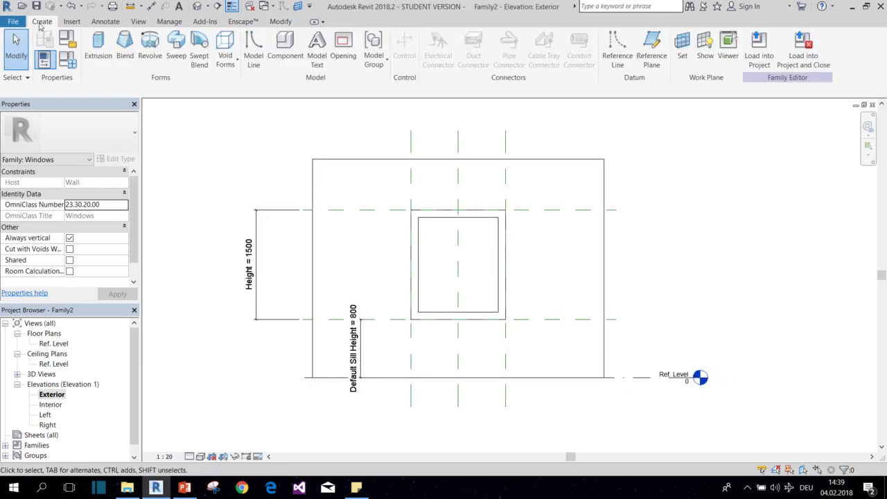
{"action": "left_click", "coordinate": [97, 45]}
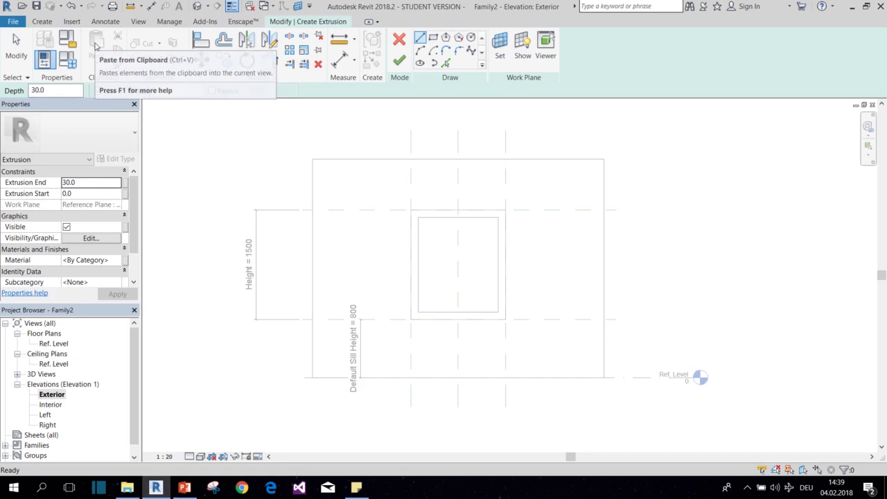
{"action": "left_click", "coordinate": [500, 45]}
{"action": "left_click_drag", "start_coordinate": [475, 85], "coordinate": [476, 113]}
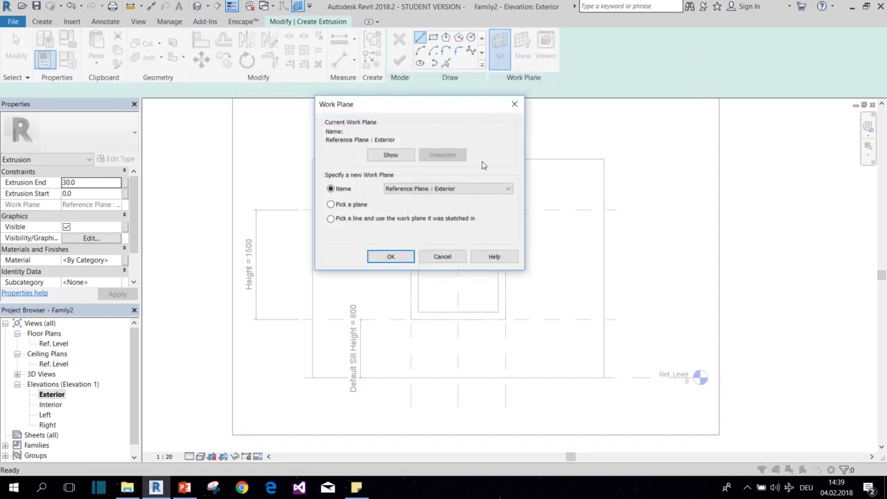
{"action": "left_click", "coordinate": [482, 189]}
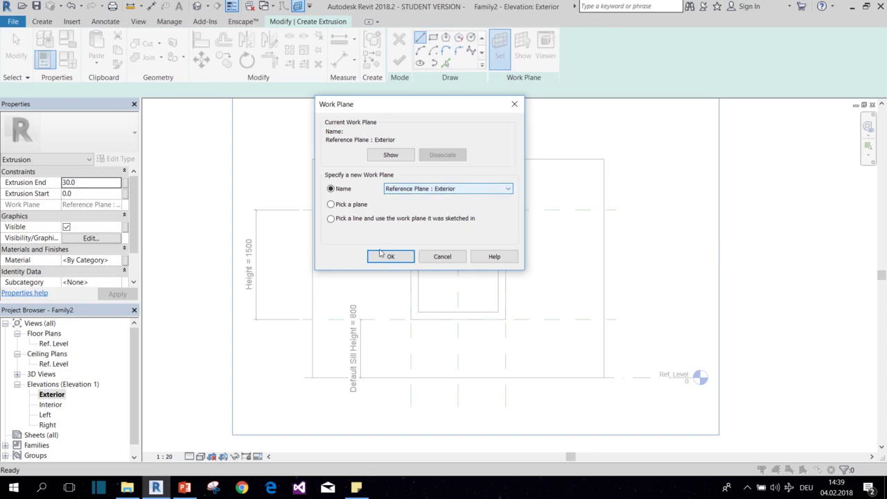
{"action": "left_click", "coordinate": [387, 257]}
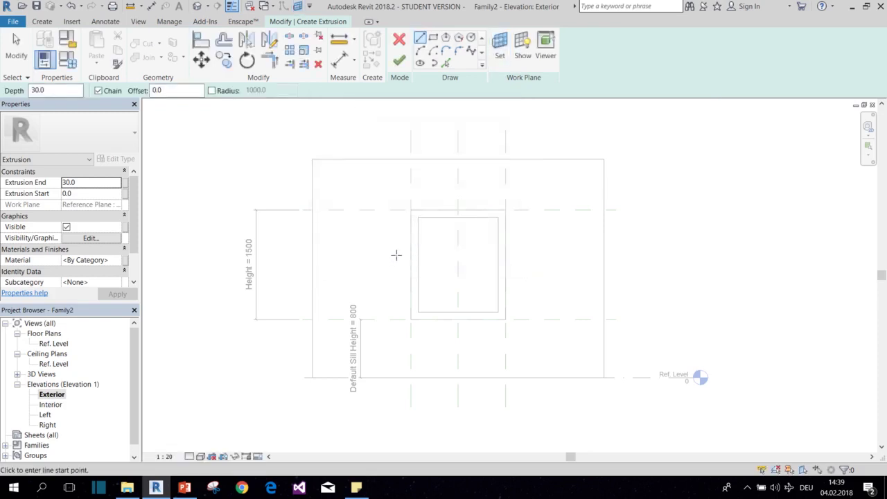
Step: Draw a narrow vertical mullion rectangle from the opening's top to bottom edge
{"action": "left_click", "coordinate": [433, 36]}
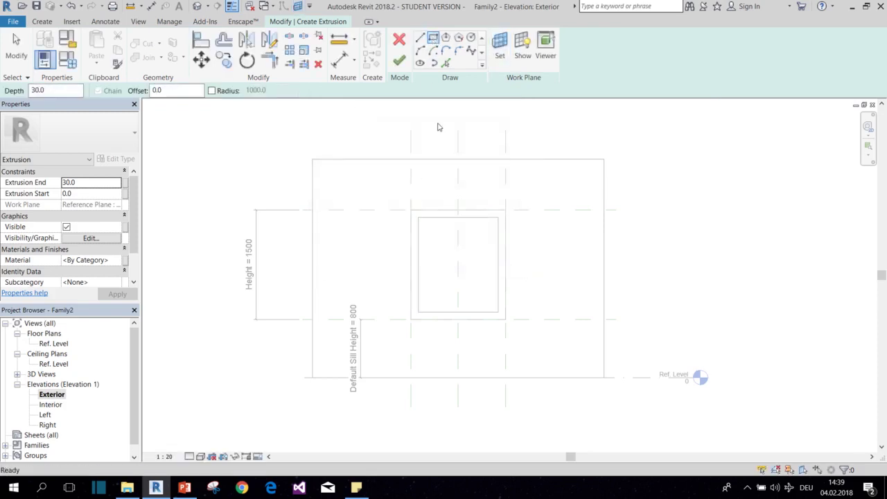
{"action": "scroll", "coordinate": [446, 231], "scroll_direction": "up", "scroll_amount": 2}
{"action": "left_click", "coordinate": [448, 211]}
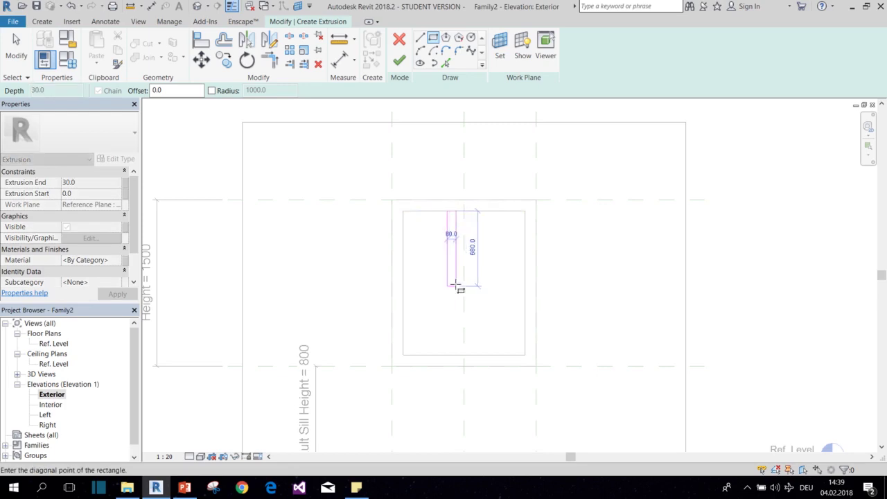
{"action": "left_click", "coordinate": [454, 355]}
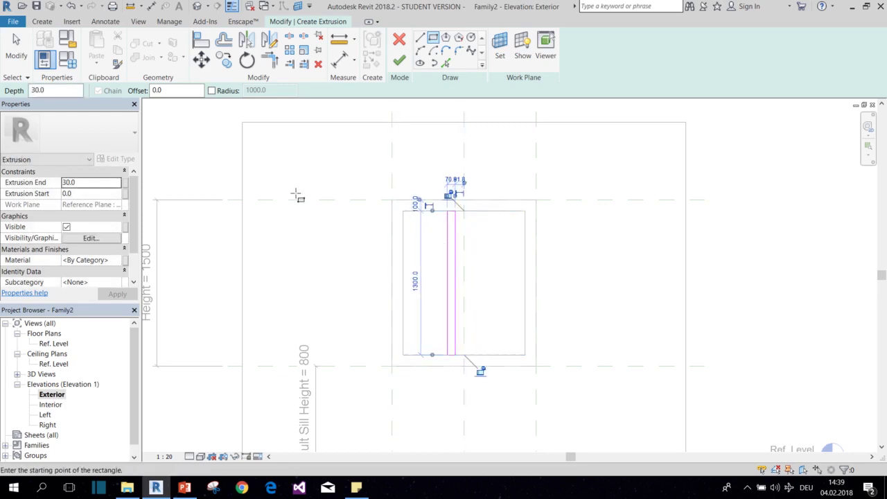
{"action": "key", "text": "Escape"}
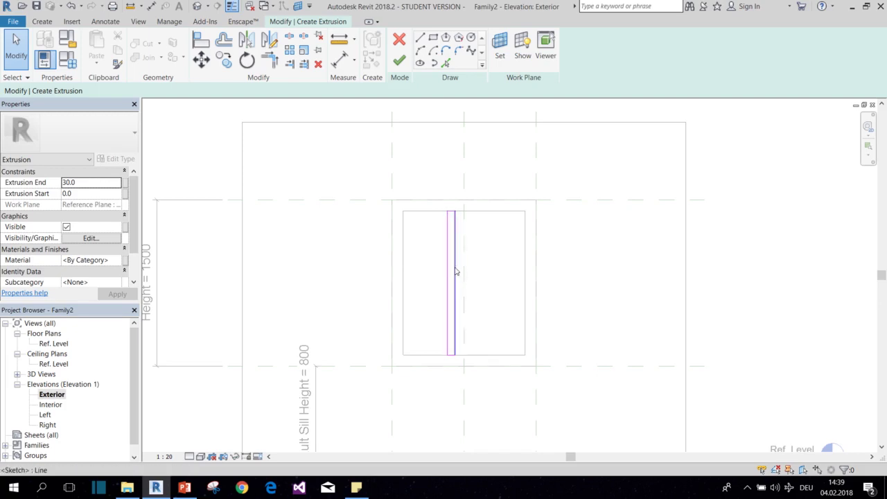
{"action": "left_click", "coordinate": [454, 272]}
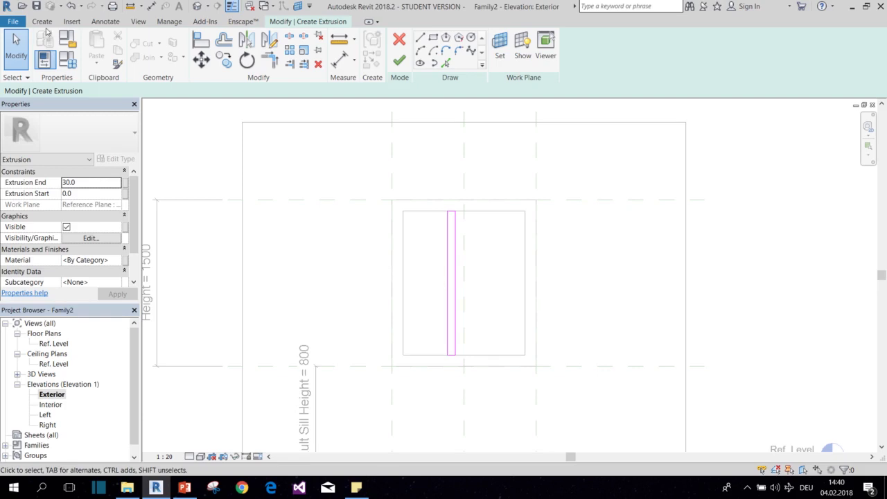
Step: Place aligned dimensions for the mullion's 397 offset from the opening and its 71 width
{"action": "left_click", "coordinate": [114, 25]}
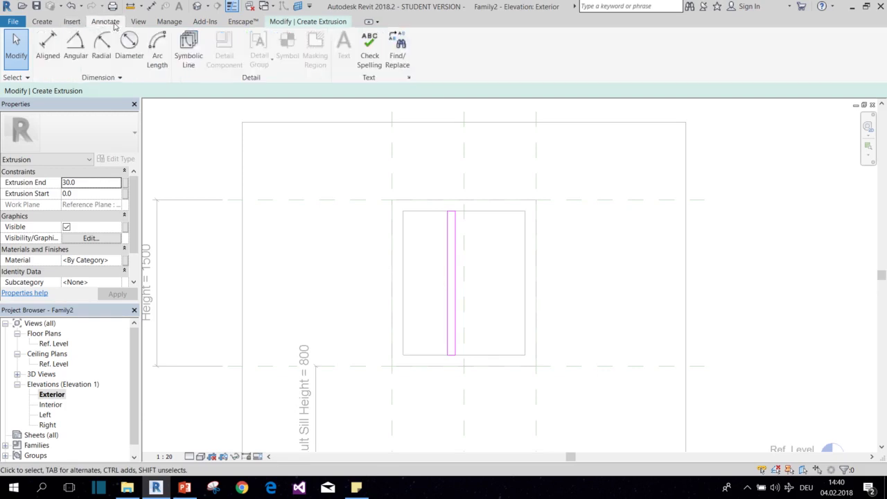
{"action": "left_click", "coordinate": [42, 56]}
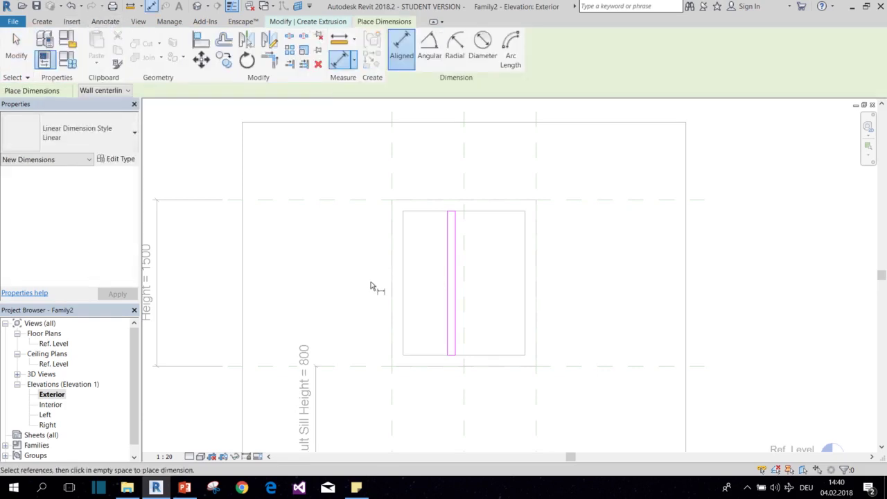
{"action": "left_click", "coordinate": [404, 265]}
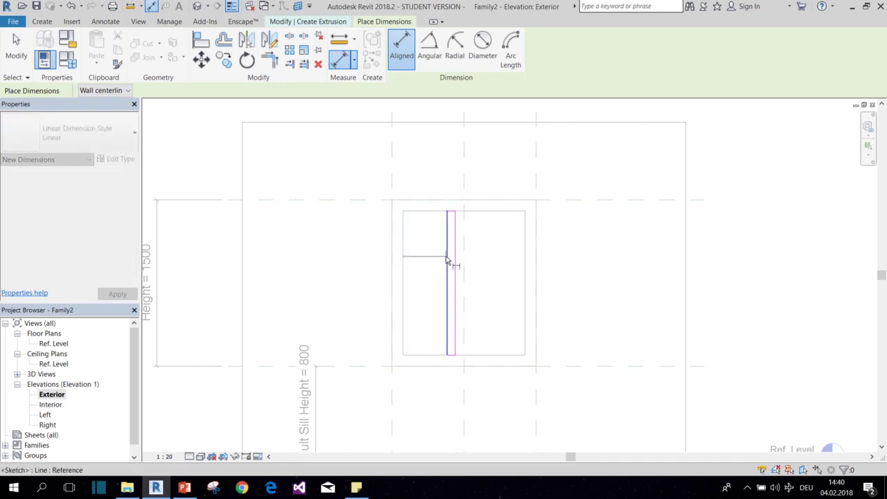
{"action": "left_click", "coordinate": [452, 260]}
{"action": "left_click", "coordinate": [433, 249]}
{"action": "scroll", "coordinate": [454, 274], "scroll_direction": "up", "scroll_amount": 1}
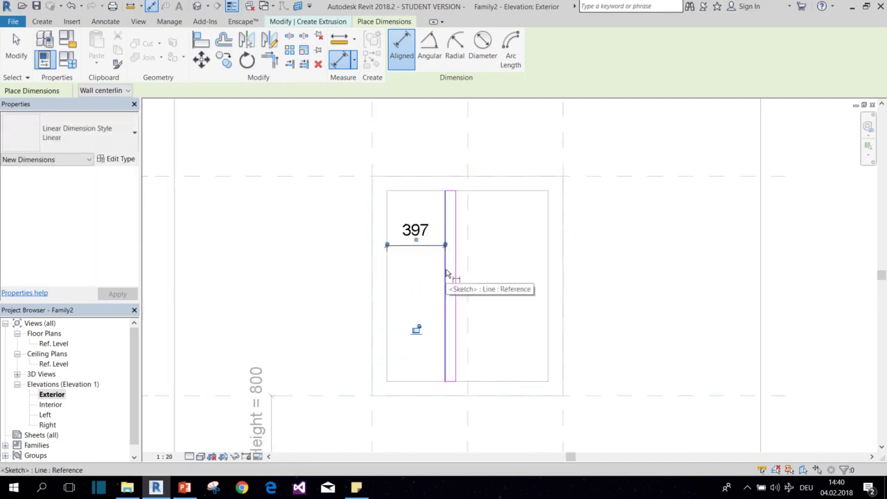
{"action": "left_click", "coordinate": [455, 274]}
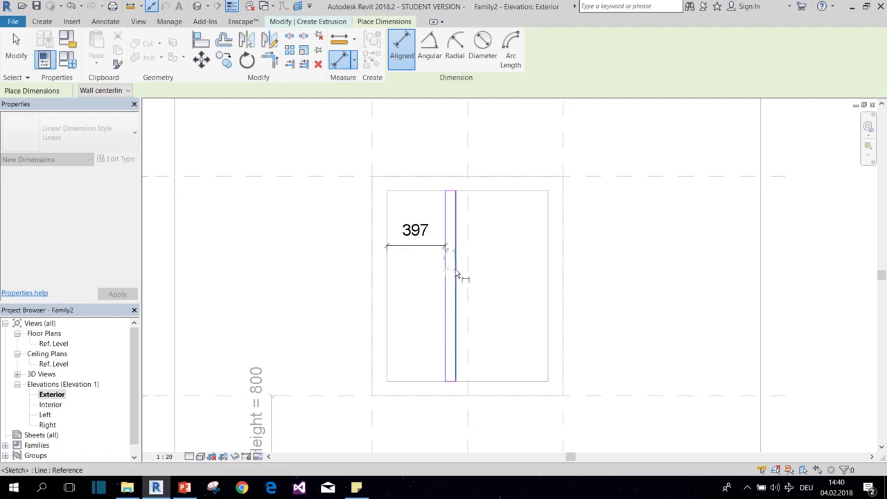
{"action": "left_click", "coordinate": [457, 281]}
{"action": "scroll", "coordinate": [454, 283], "scroll_direction": "up", "scroll_amount": 1}
{"action": "left_click", "coordinate": [450, 285]}
{"action": "scroll", "coordinate": [450, 286], "scroll_direction": "down", "scroll_amount": 2}
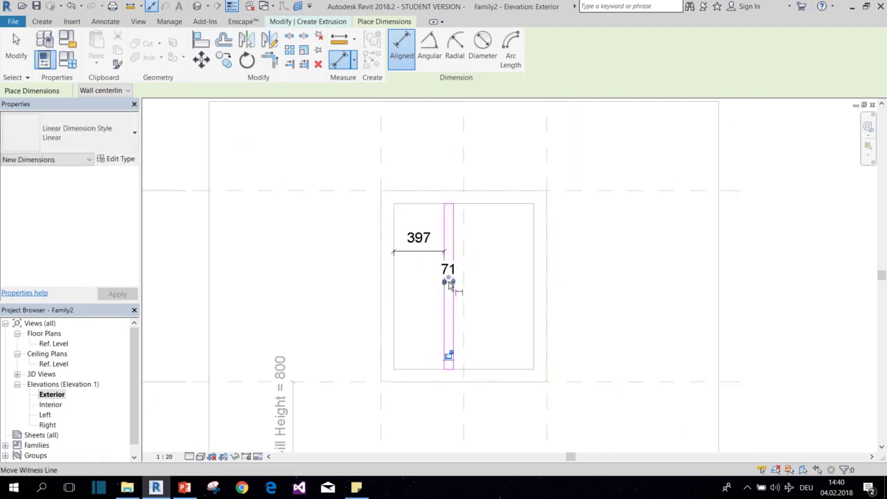
{"action": "key", "text": "Escape"}
{"action": "key", "text": "Escape"}
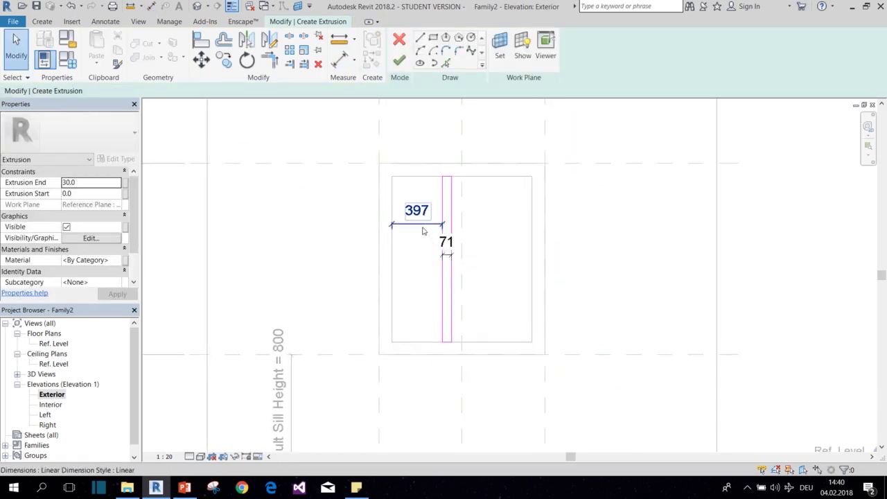
Step: Label the 397 and 71 dimensions as new parameters Mullion Distance to Frame and Mullion Thickness
{"action": "left_click", "coordinate": [417, 225]}
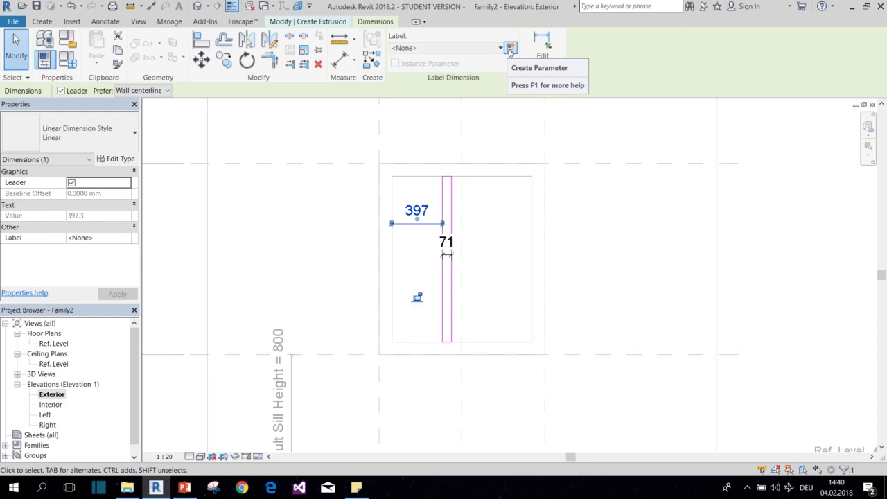
{"action": "left_click", "coordinate": [510, 52]}
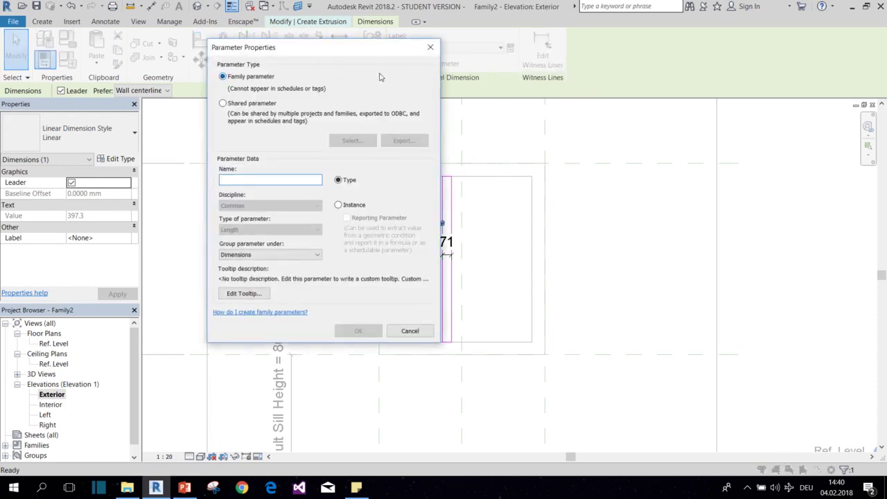
{"action": "mouse_move", "coordinate": [377, 54]}
{"action": "left_mouse_down"}
{"action": "mouse_move", "coordinate": [253, 37]}
{"action": "mouse_move", "coordinate": [315, 29]}
{"action": "left_mouse_up"}
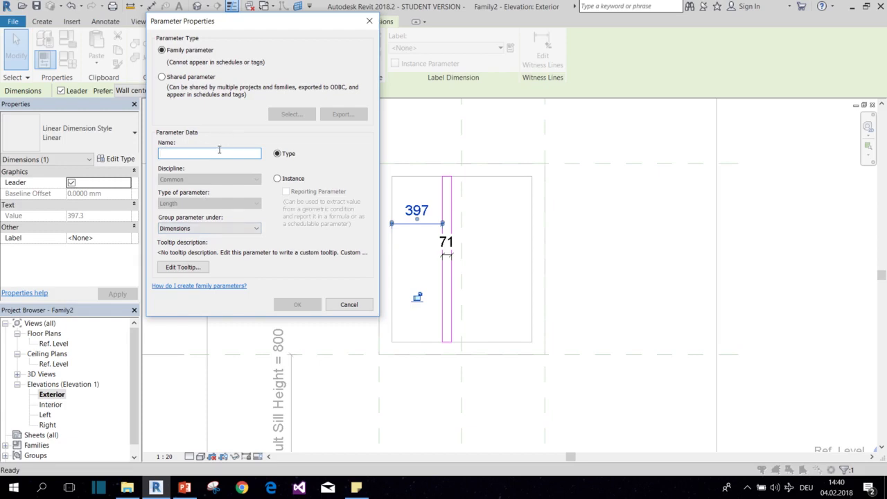
{"action": "type", "text": "Mullion Distance to Frame"}
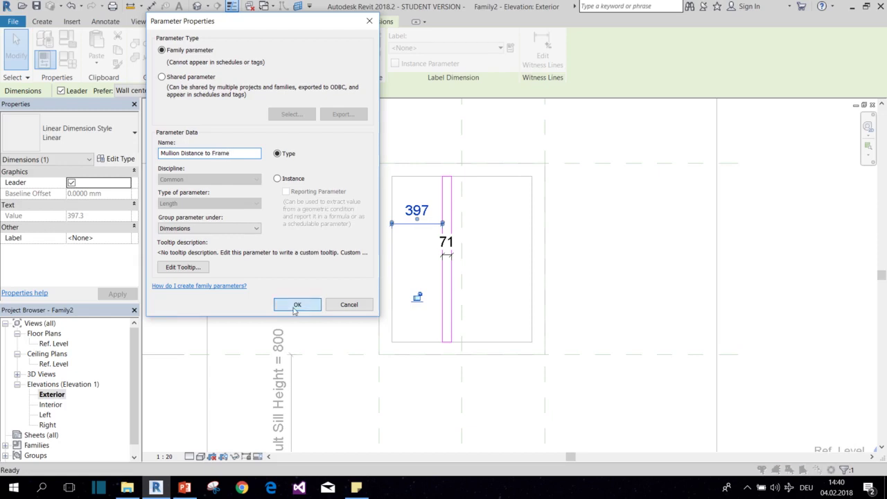
{"action": "left_click", "coordinate": [297, 304]}
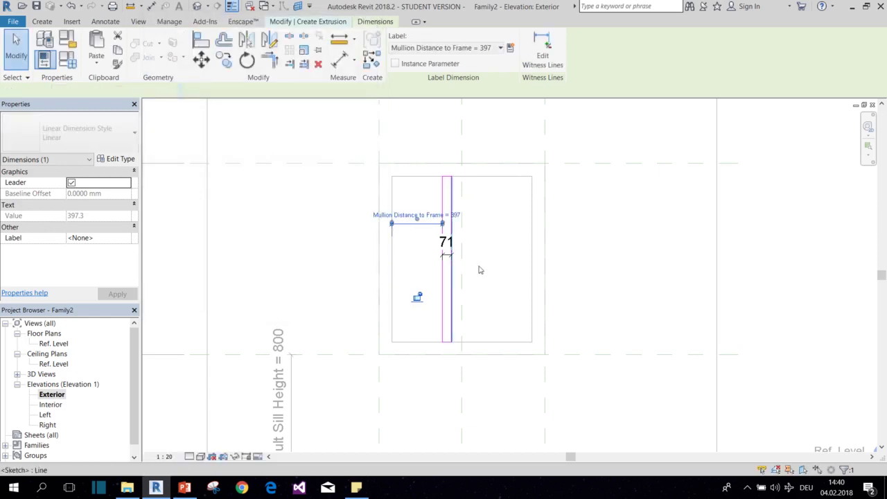
{"action": "left_click", "coordinate": [447, 255]}
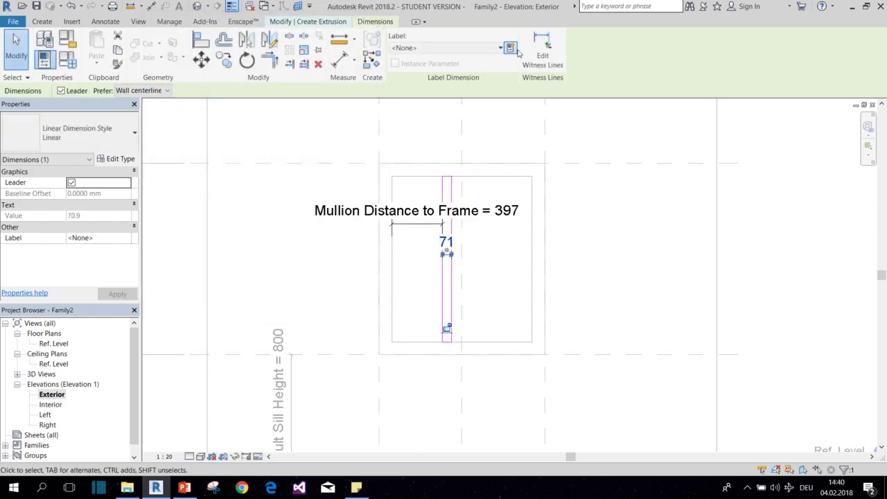
{"action": "left_click", "coordinate": [510, 48]}
{"action": "type", "text": "M"}
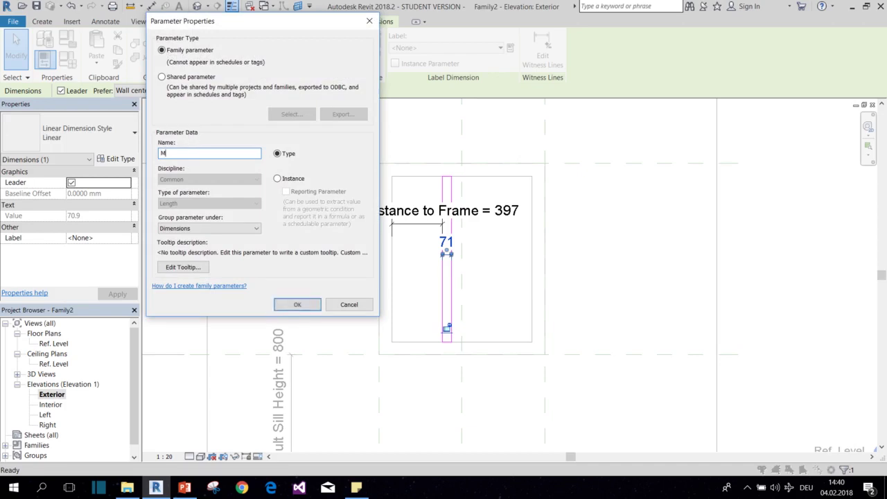
{"action": "type", "text": "ullion Thickness"}
{"action": "left_click", "coordinate": [297, 305]}
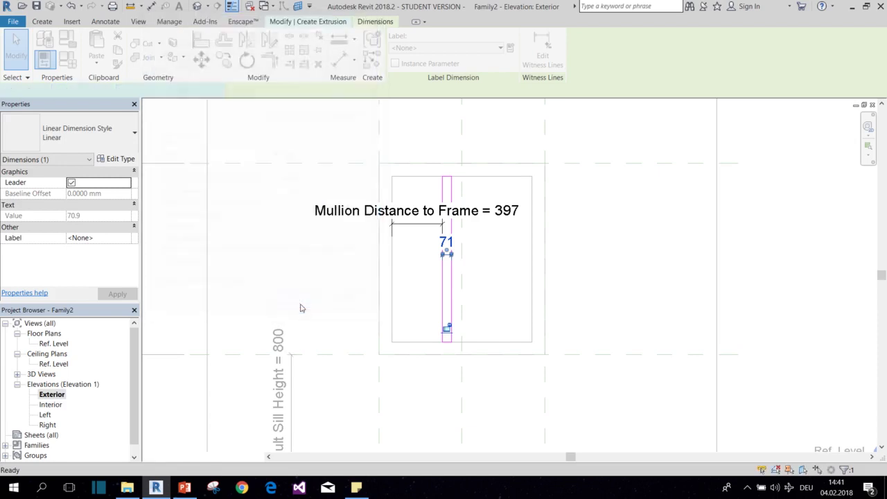
{"action": "left_click", "coordinate": [325, 252]}
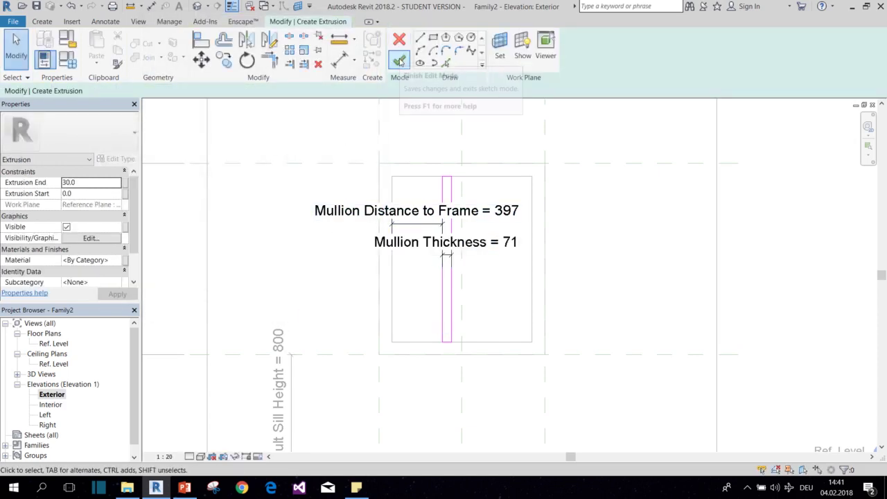
Step: Finish the mullion extrusion sketch and bring the whole window and sill into view
{"action": "left_click", "coordinate": [399, 61]}
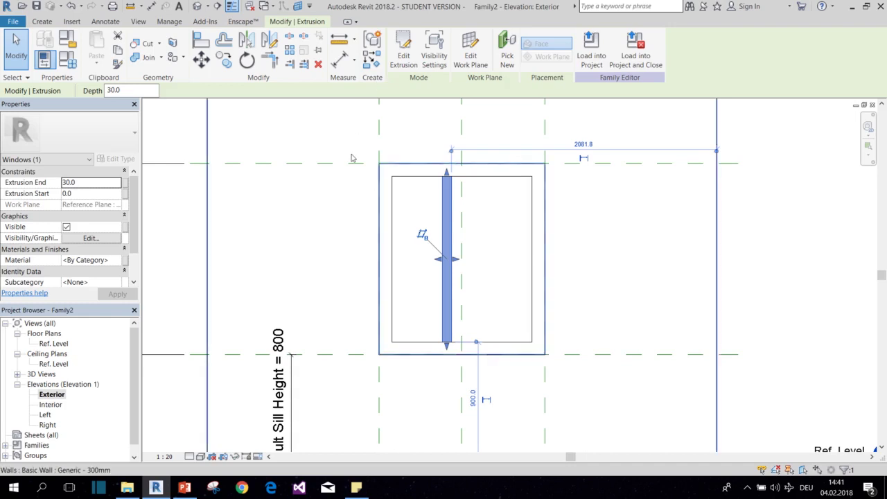
{"action": "scroll", "coordinate": [352, 172], "scroll_direction": "down", "scroll_amount": 1}
{"action": "middle_click_drag", "start_coordinate": [363, 186], "coordinate": [360, 179]}
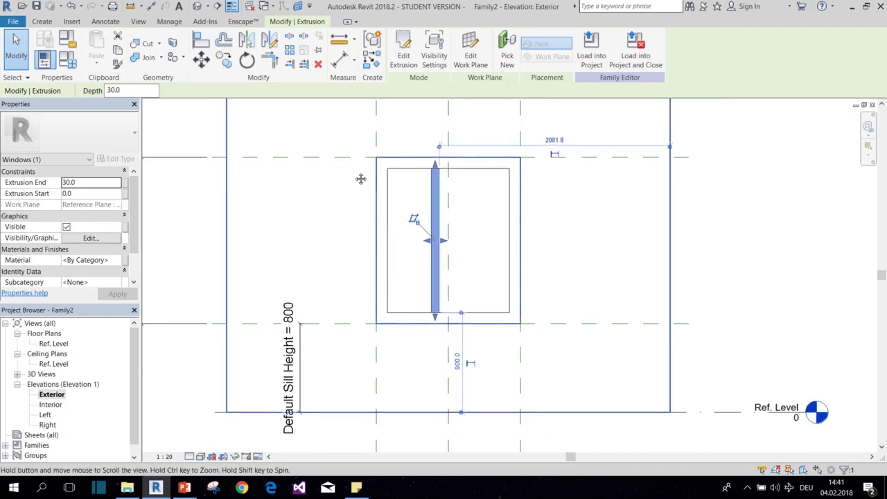
Step: In Family Types, set Mullion Distance to Frame to 600 and Mullion Thickness to 50
{"action": "left_click", "coordinate": [66, 60]}
{"action": "left_click_drag", "start_coordinate": [190, 29], "coordinate": [155, 19]}
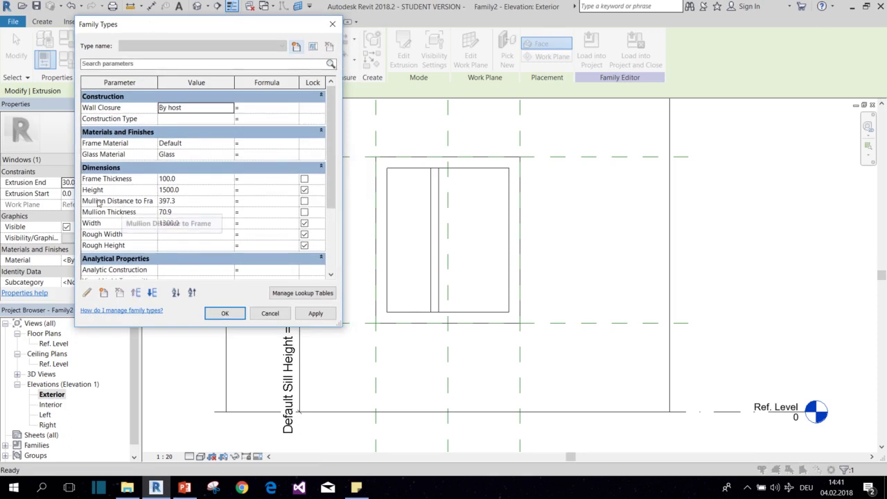
{"action": "left_click", "coordinate": [187, 200]}
{"action": "type", "text": "600"}
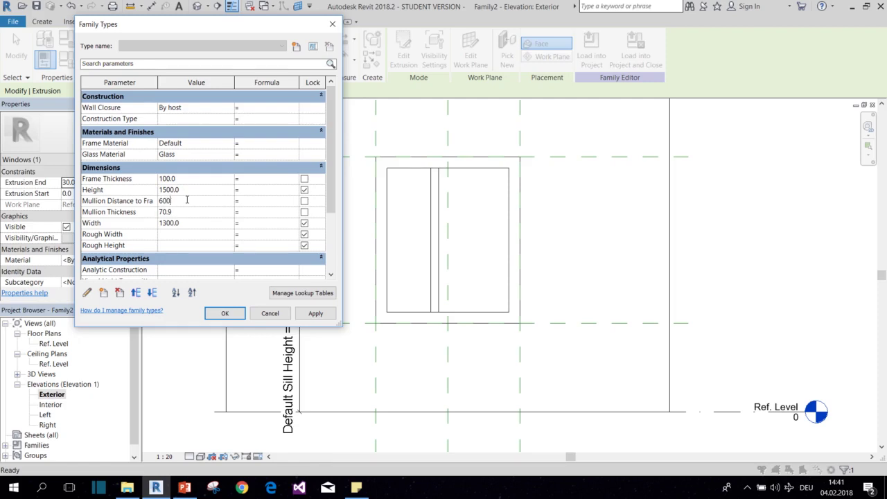
{"action": "left_click", "coordinate": [307, 318]}
{"action": "left_click", "coordinate": [190, 214]}
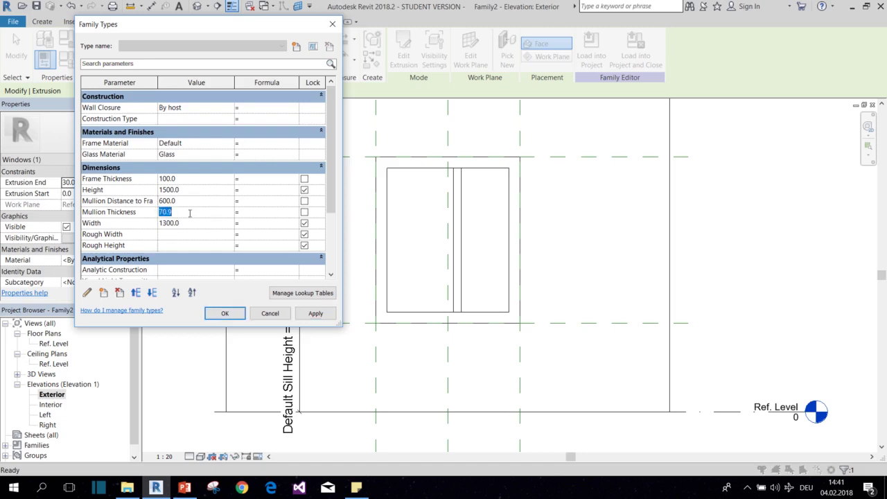
{"action": "type", "text": "50"}
{"action": "left_click", "coordinate": [322, 317]}
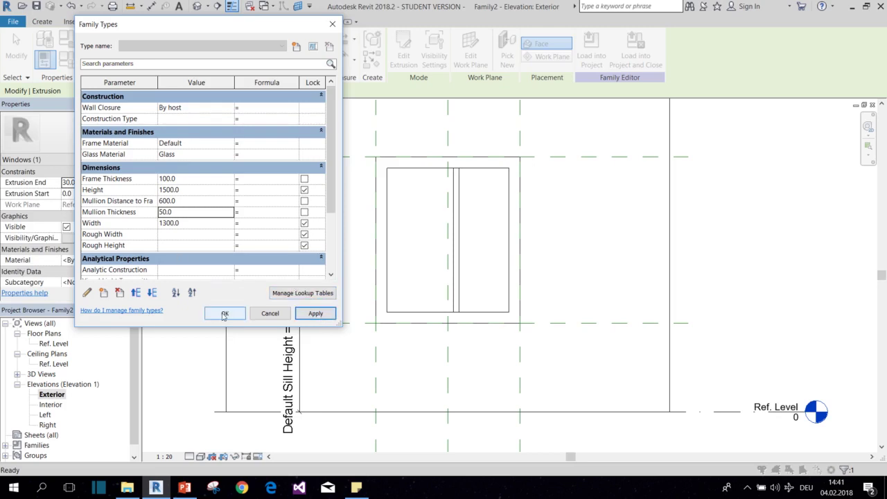
Step: Accept the parameter changes and switch to the Left elevation view
{"action": "left_click", "coordinate": [224, 313]}
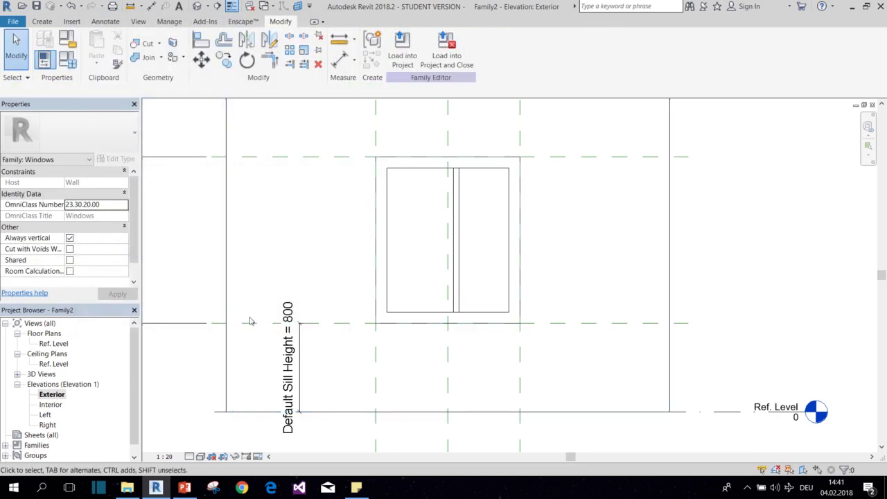
{"action": "middle_click_drag", "start_coordinate": [409, 293], "coordinate": [416, 303]}
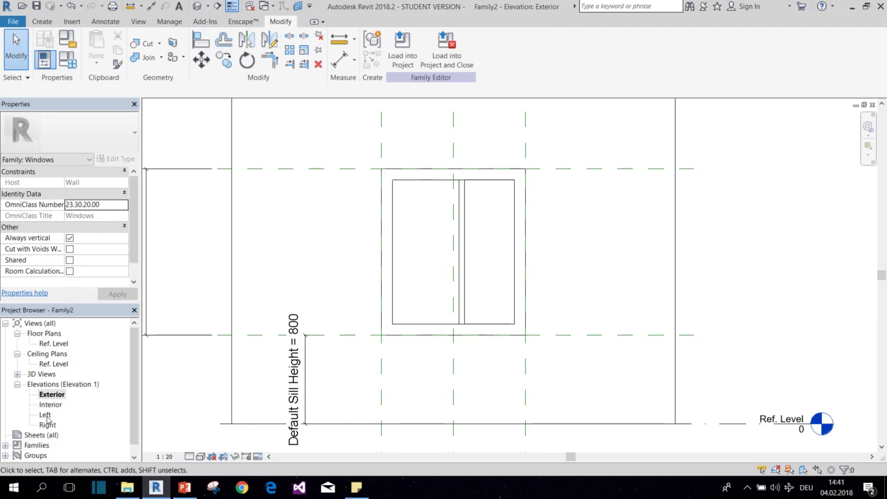
{"action": "double_click", "coordinate": [46, 415]}
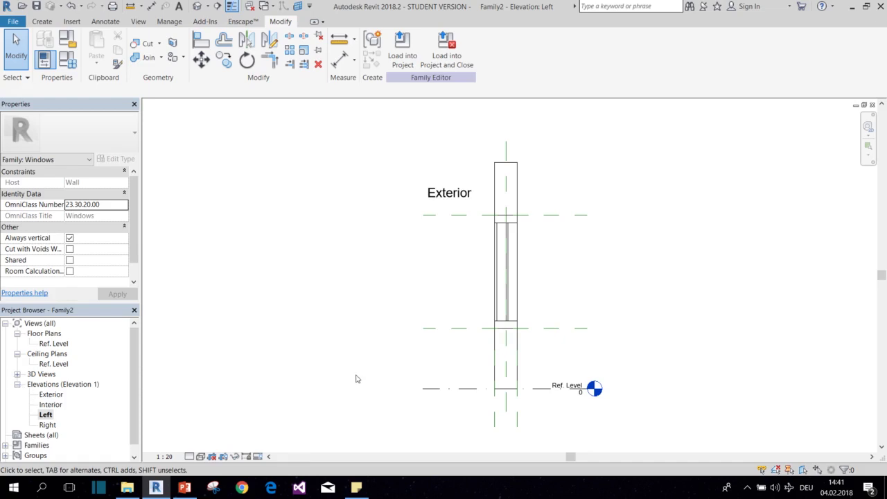
{"action": "scroll", "coordinate": [490, 271], "scroll_direction": "up", "scroll_amount": 1}
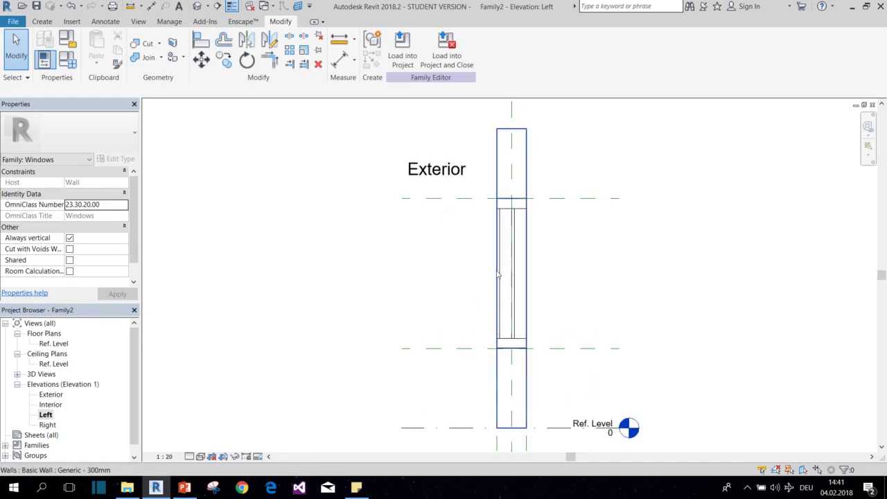
Step: Stretch the mullion extrusion to the frame edge for a 300 depth and lock it
{"action": "left_click", "coordinate": [498, 274]}
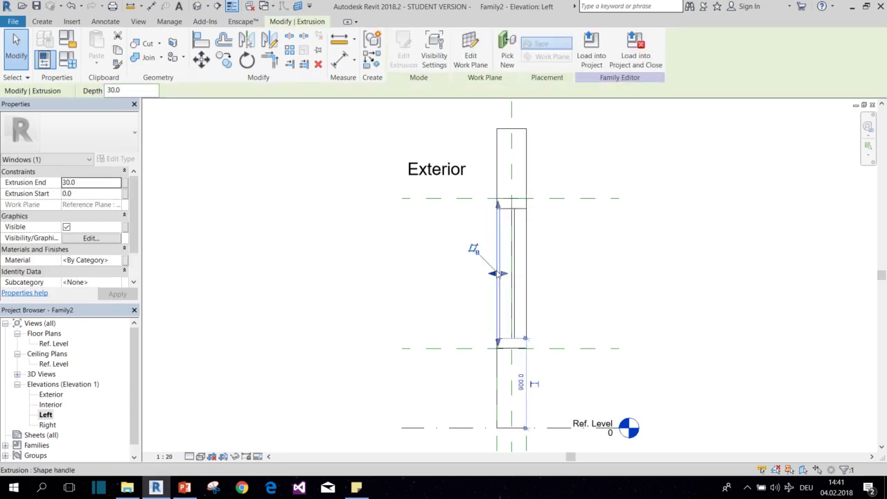
{"action": "scroll", "coordinate": [508, 277], "scroll_direction": "up", "scroll_amount": 2}
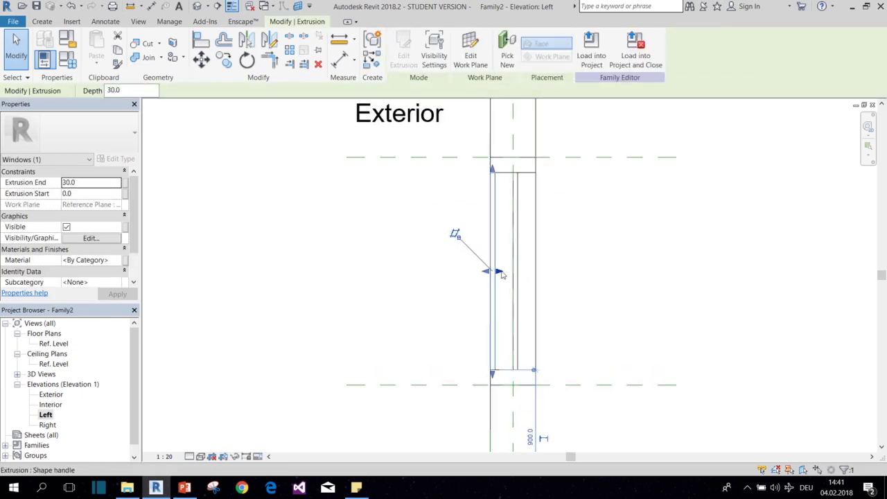
{"action": "left_click_drag", "start_coordinate": [501, 272], "coordinate": [535, 272]}
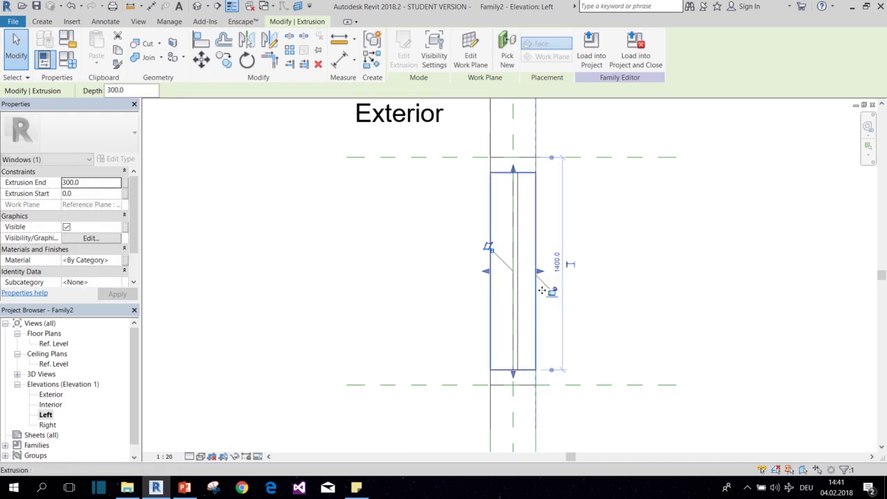
{"action": "left_click", "coordinate": [552, 294]}
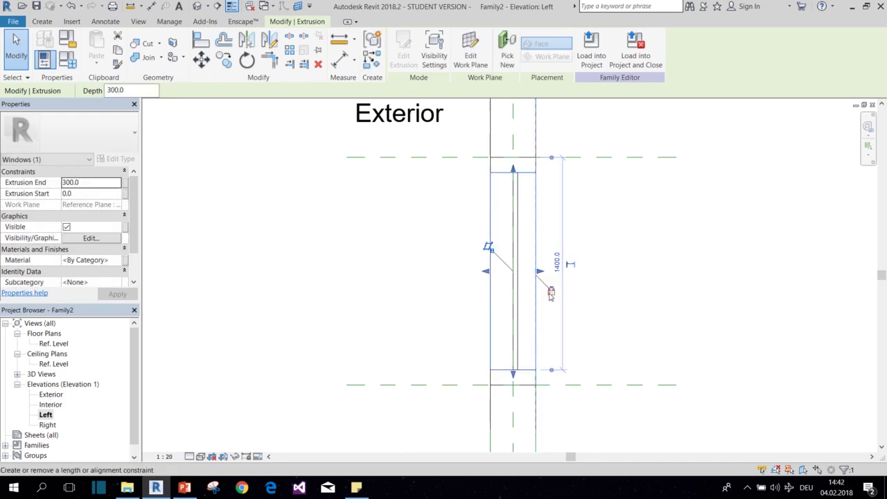
{"action": "scroll", "coordinate": [392, 260], "scroll_direction": "down", "scroll_amount": 1}
Step: Change the host wall's type to Generic - 200mm
{"action": "middle_click_drag", "start_coordinate": [391, 294], "coordinate": [379, 311]}
{"action": "left_click", "coordinate": [378, 311]}
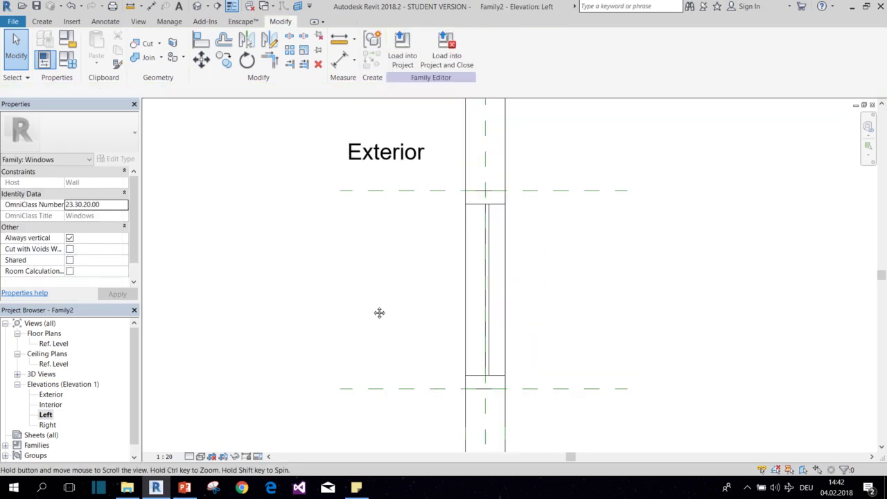
{"action": "left_click", "coordinate": [505, 169]}
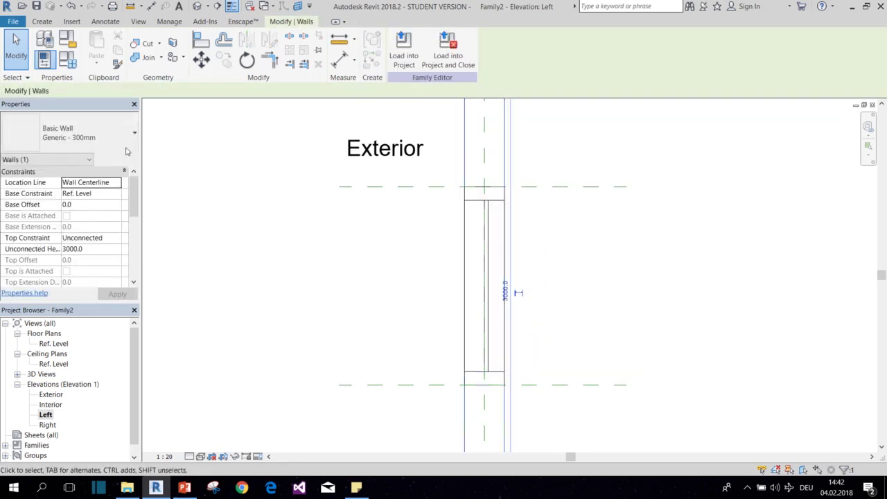
{"action": "left_click", "coordinate": [95, 135]}
{"action": "left_click", "coordinate": [58, 204]}
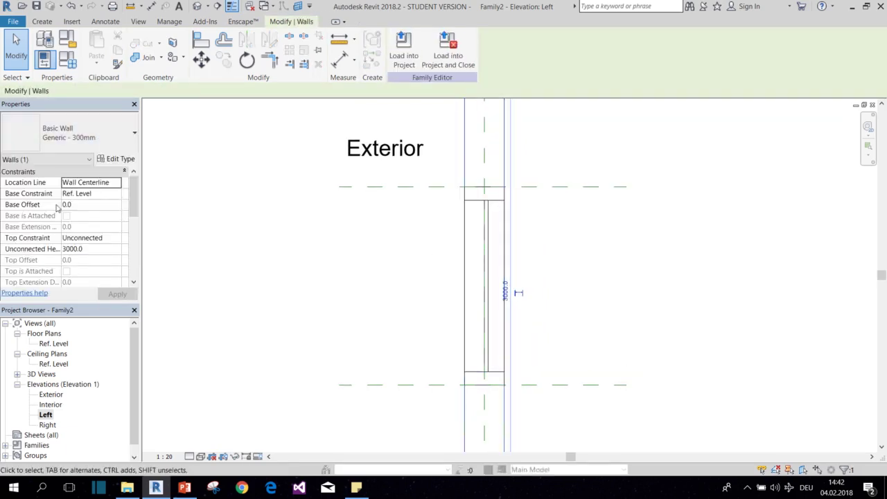
{"action": "scroll", "coordinate": [443, 311], "scroll_direction": "down", "scroll_amount": 1}
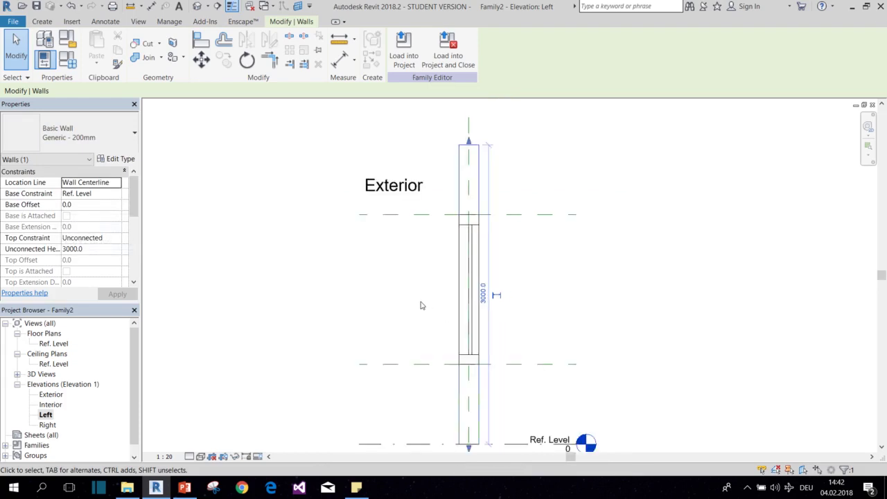
{"action": "middle_click_drag", "start_coordinate": [420, 305], "coordinate": [423, 283]}
{"action": "left_click", "coordinate": [419, 281]}
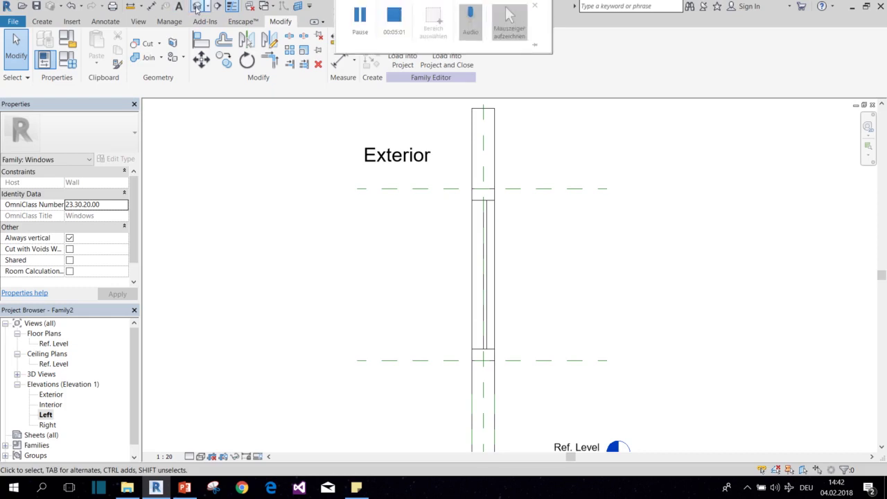
Step: Show the wall and window in the Default 3D View
{"action": "left_click", "coordinate": [197, 5]}
{"action": "scroll", "coordinate": [523, 320], "scroll_direction": "up", "scroll_amount": 1}
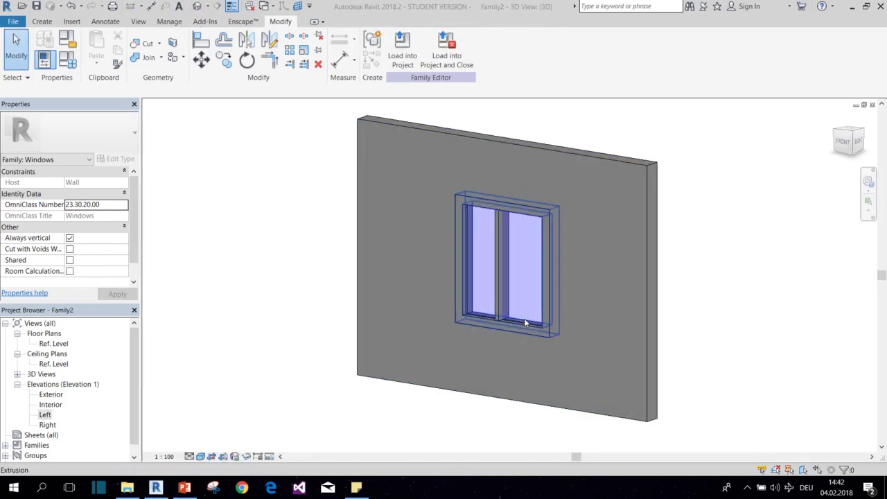
{"action": "scroll", "coordinate": [484, 263], "scroll_direction": "up", "scroll_amount": 1}
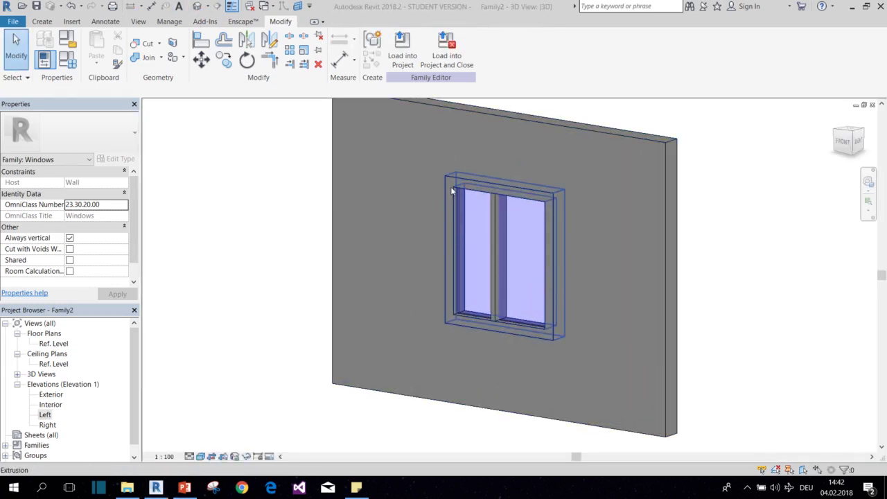
Step: Associate the middle mullion's Material with the Frame Material family parameter
{"action": "left_click", "coordinate": [493, 232]}
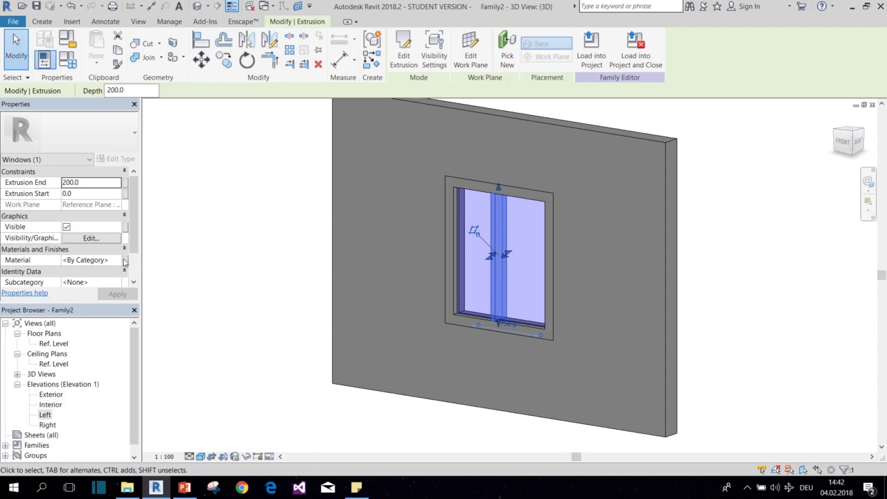
{"action": "left_click", "coordinate": [125, 264]}
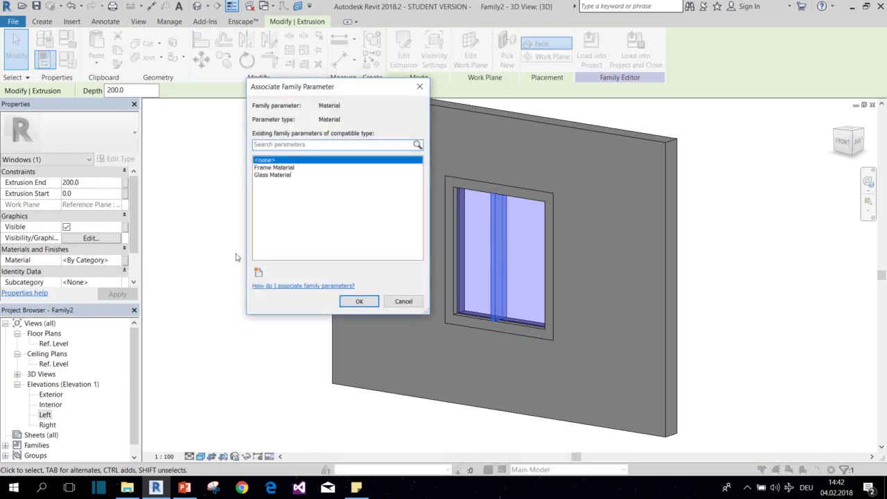
{"action": "left_click", "coordinate": [282, 168]}
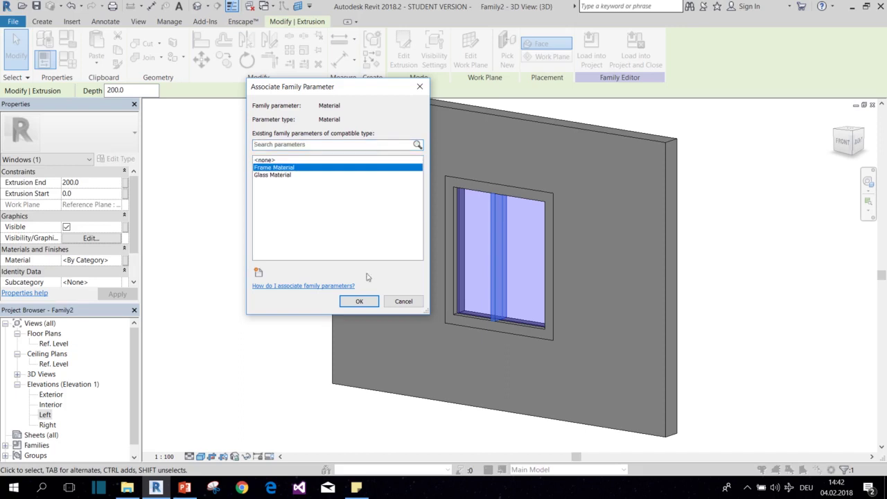
{"action": "left_click", "coordinate": [360, 301]}
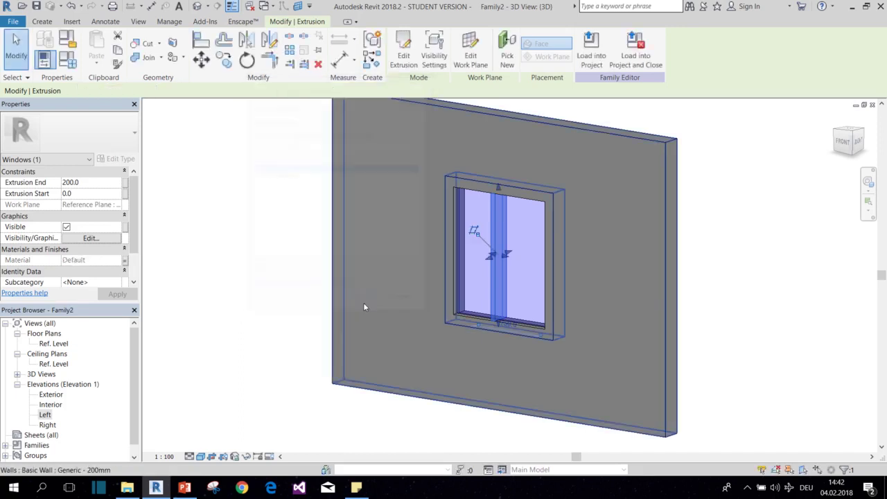
{"action": "left_click", "coordinate": [279, 292]}
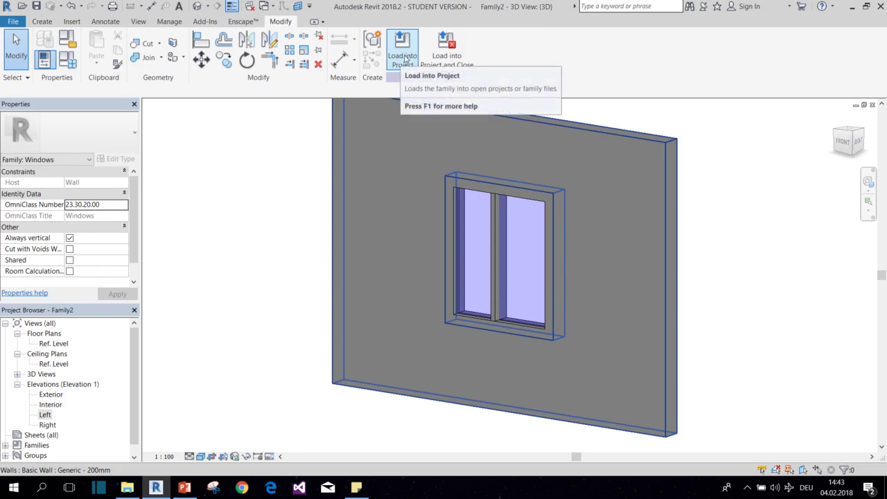
Step: Load the window family into the project and bring the building into view
{"action": "left_click", "coordinate": [405, 61]}
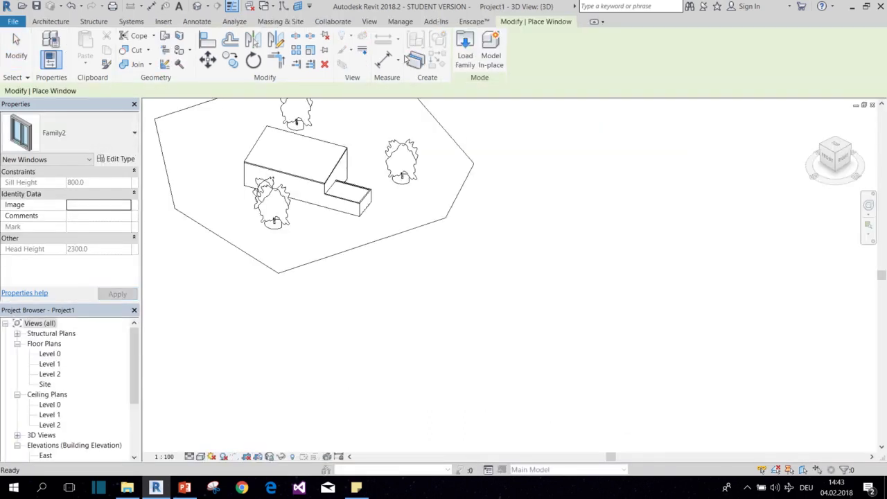
{"action": "middle_click_drag", "start_coordinate": [370, 170], "coordinate": [604, 411]}
{"action": "scroll", "coordinate": [531, 344], "scroll_direction": "up", "scroll_amount": 1}
{"action": "scroll", "coordinate": [487, 322], "scroll_direction": "up", "scroll_amount": 3}
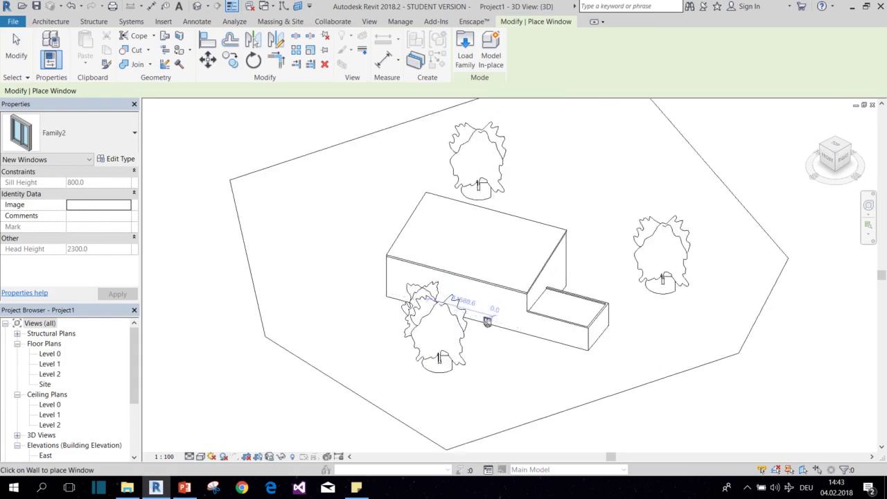
{"action": "scroll", "coordinate": [487, 322], "scroll_direction": "up", "scroll_amount": 4}
Step: Place three windows along the building's front wall and end the Window tool
{"action": "left_click", "coordinate": [513, 272]}
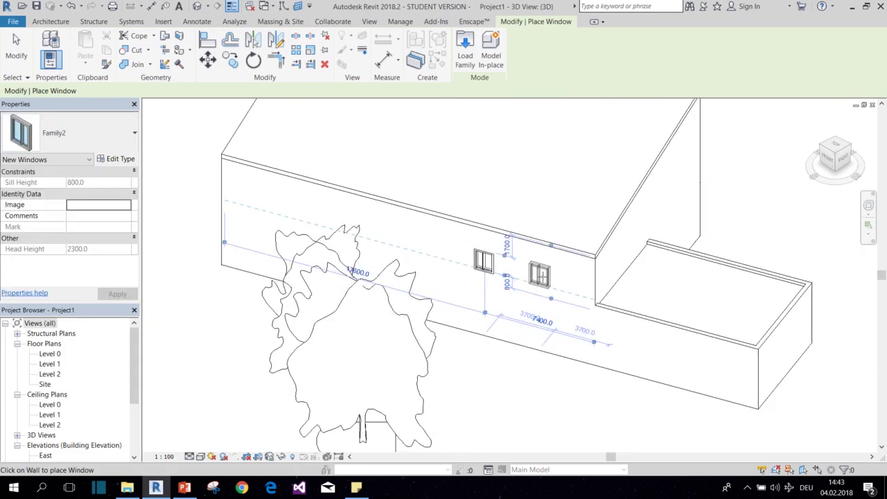
{"action": "left_click", "coordinate": [553, 282]}
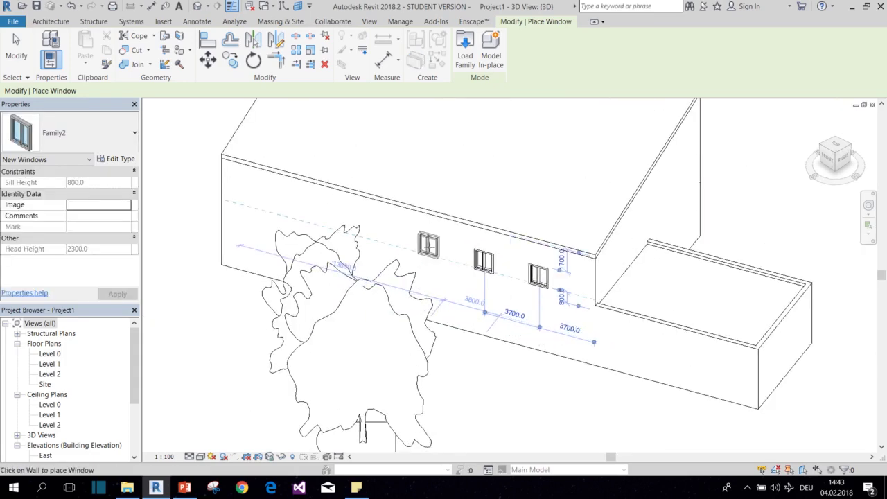
{"action": "left_click", "coordinate": [428, 245]}
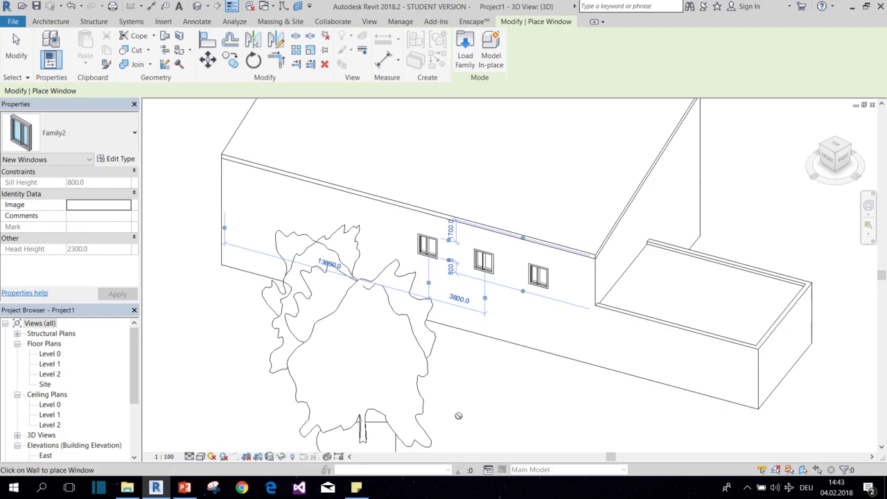
{"action": "key", "text": "Escape"}
{"action": "key", "text": "Escape"}
{"action": "scroll", "coordinate": [471, 277], "scroll_direction": "up", "scroll_amount": 2}
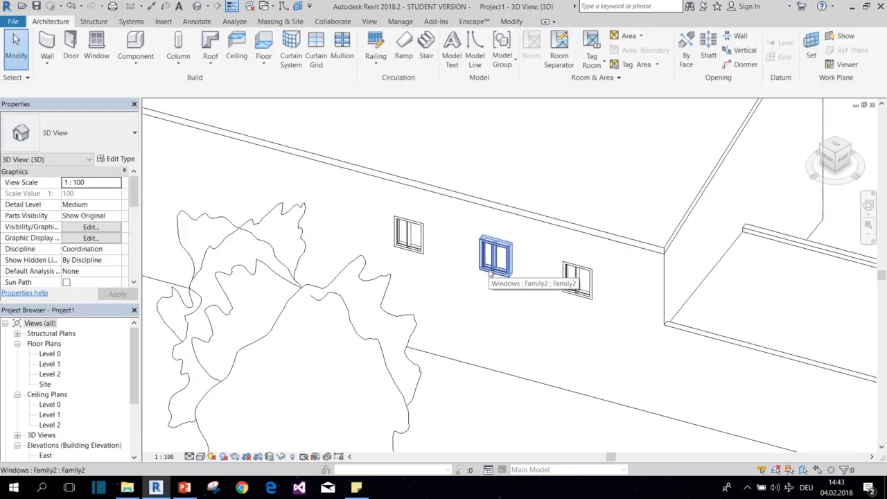
Step: Duplicate the middle window's type as a new type named 'Type 1'
{"action": "left_click", "coordinate": [492, 267]}
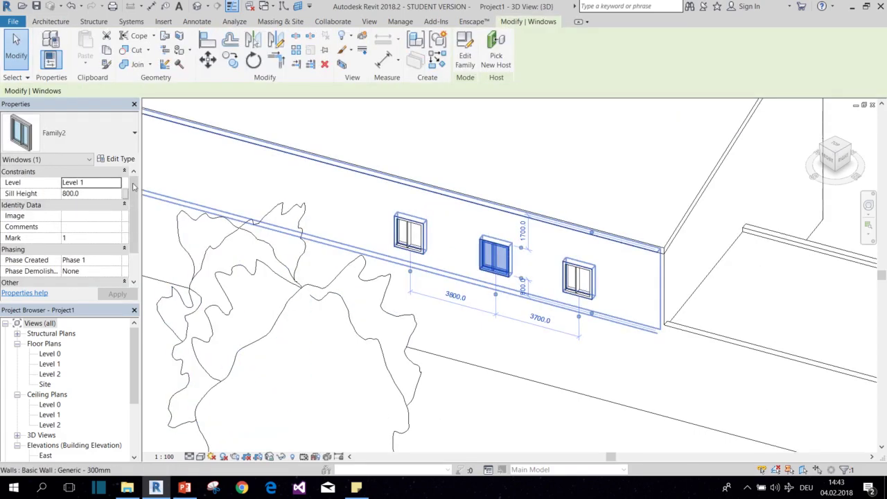
{"action": "left_click", "coordinate": [118, 159]}
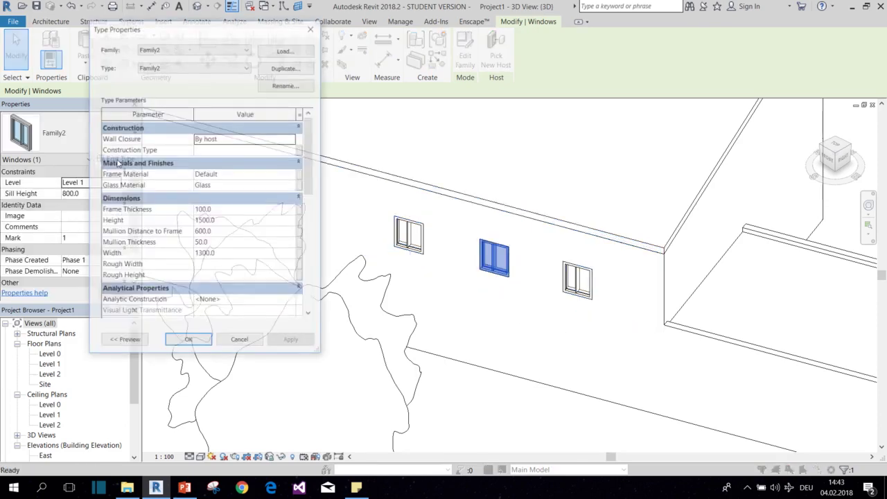
{"action": "left_click", "coordinate": [274, 69]}
{"action": "type", "text": "Type 1"}
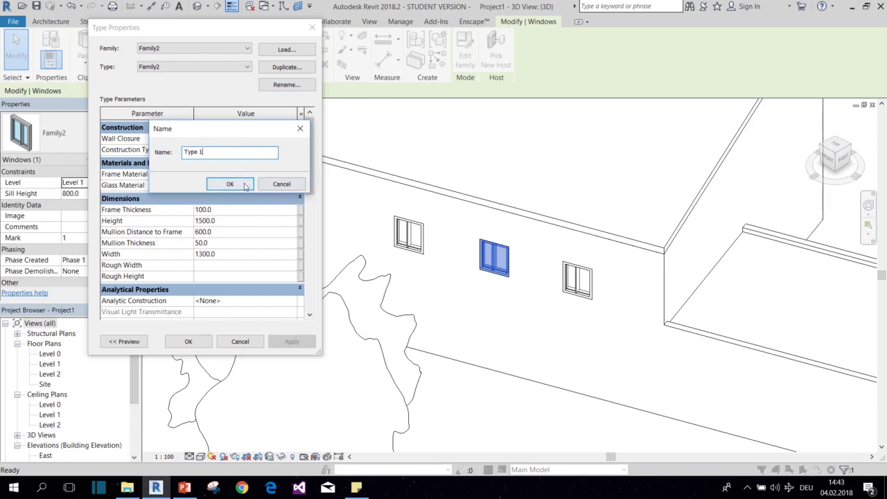
{"action": "left_click", "coordinate": [242, 185]}
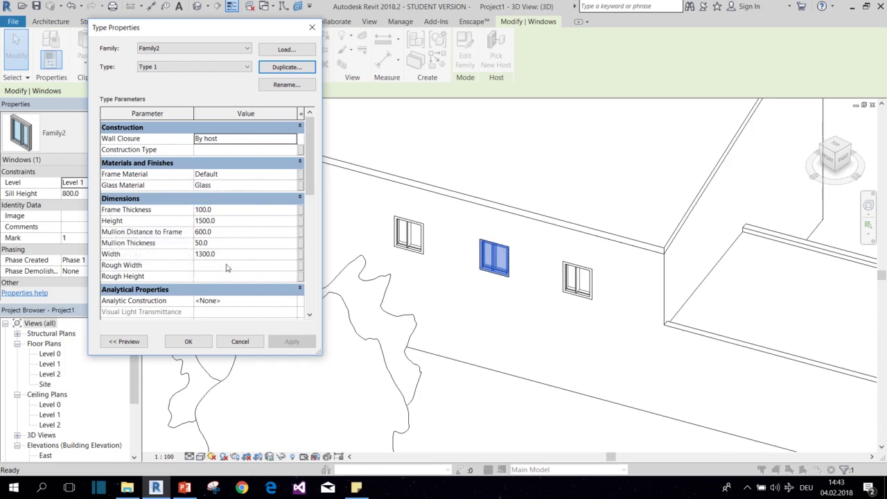
Step: Set Type 1's Height and Width to 2500
{"action": "left_click", "coordinate": [230, 219]}
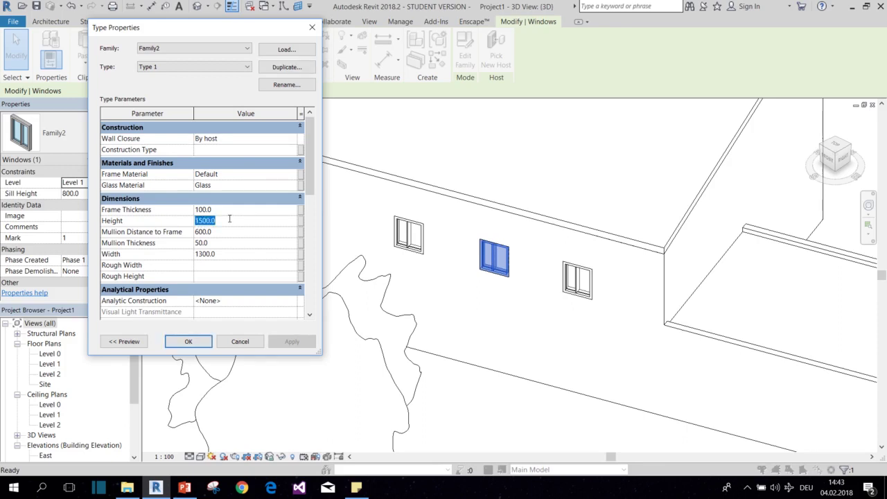
{"action": "type", "text": "25"}
{"action": "left_click", "coordinate": [236, 254]}
{"action": "type", "text": "25"}
{"action": "left_click", "coordinate": [188, 341]}
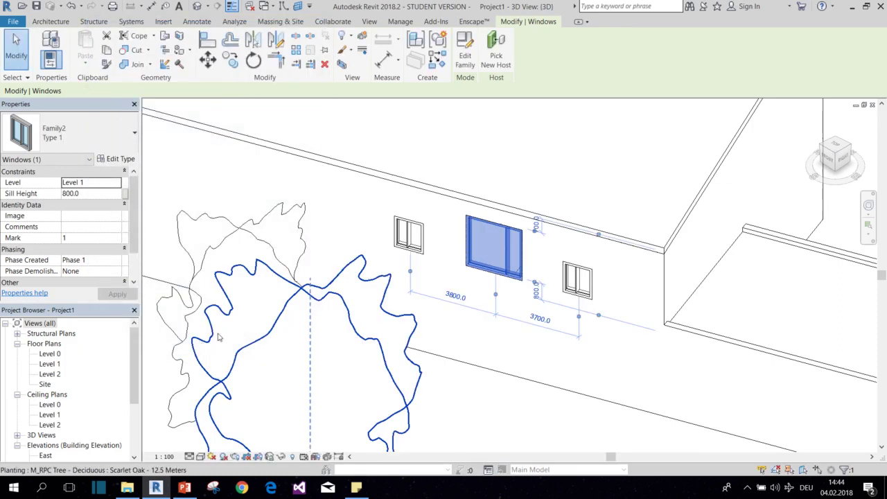
{"action": "key", "text": "Escape"}
Step: Set Type 1's Mullion Distance to Frame to 1000
{"action": "left_click", "coordinate": [490, 252]}
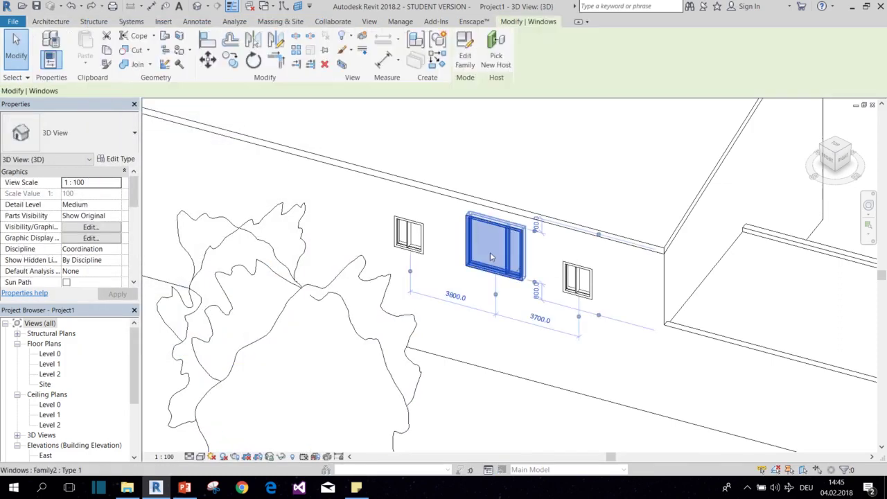
{"action": "left_click", "coordinate": [117, 159]}
{"action": "left_click", "coordinate": [226, 232]}
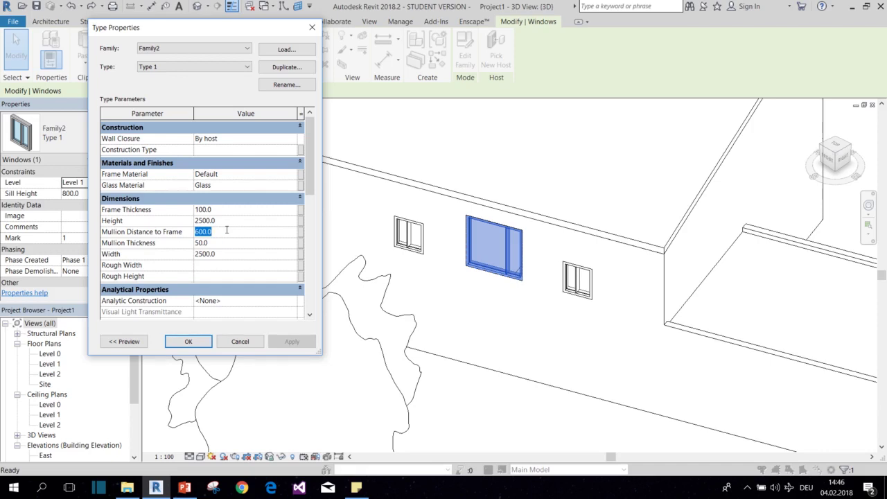
{"action": "type", "text": "800"}
{"action": "left_click", "coordinate": [291, 341]}
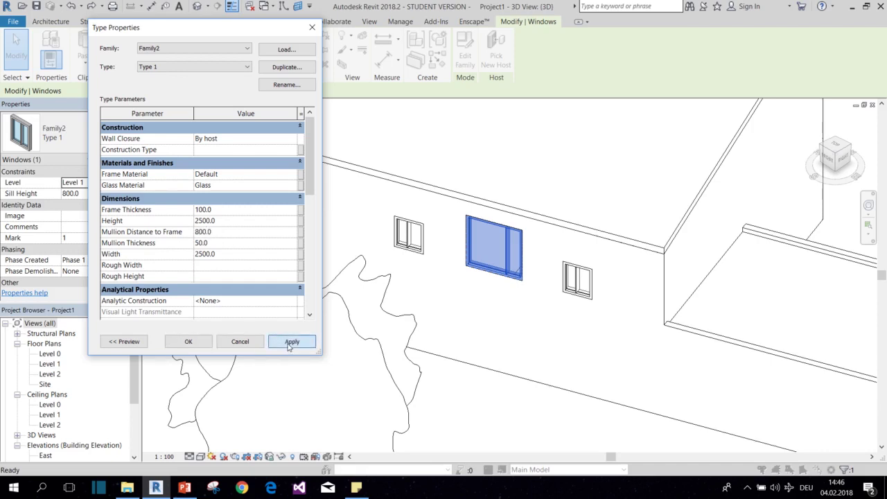
{"action": "left_click", "coordinate": [234, 236]}
{"action": "type", "text": "10"}
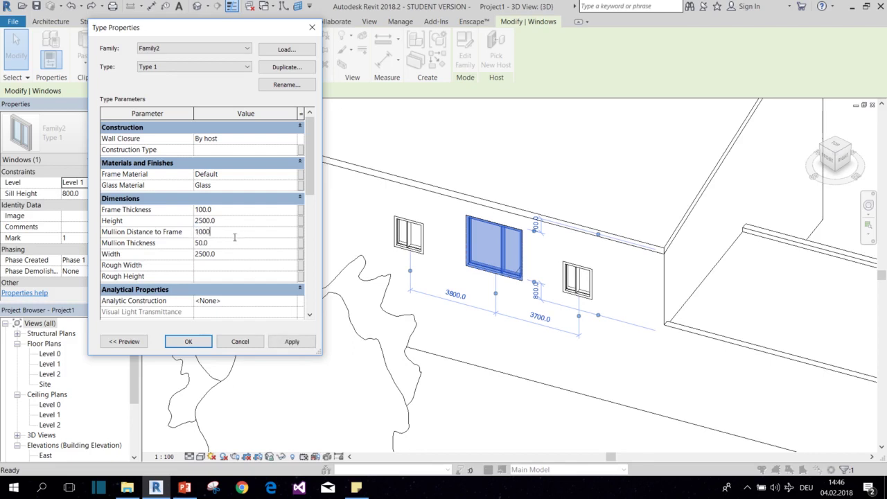
{"action": "left_click", "coordinate": [277, 346]}
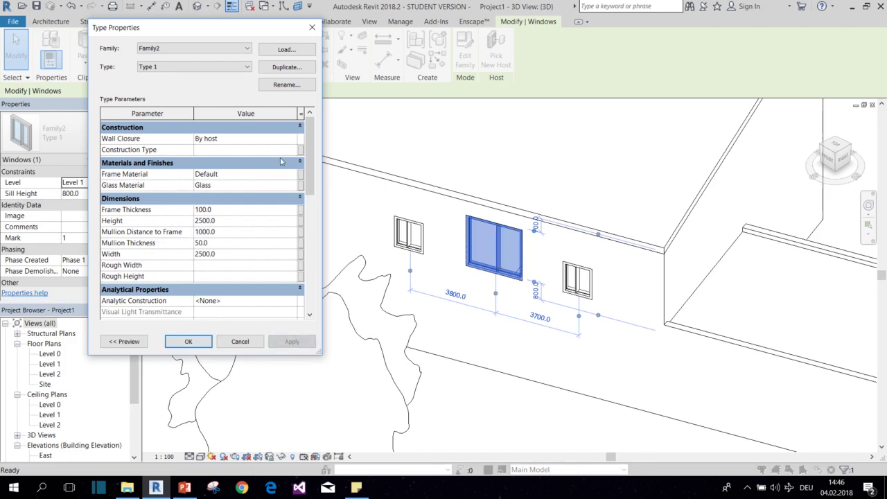
Step: Assign Wood - Stained as Type 1's Frame Material
{"action": "left_click", "coordinate": [228, 178]}
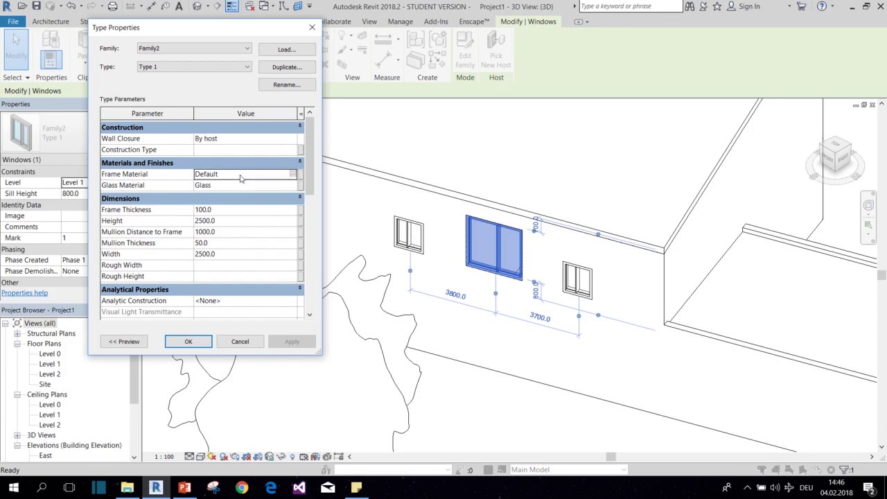
{"action": "left_click", "coordinate": [289, 176]}
{"action": "type", "text": "wood"}
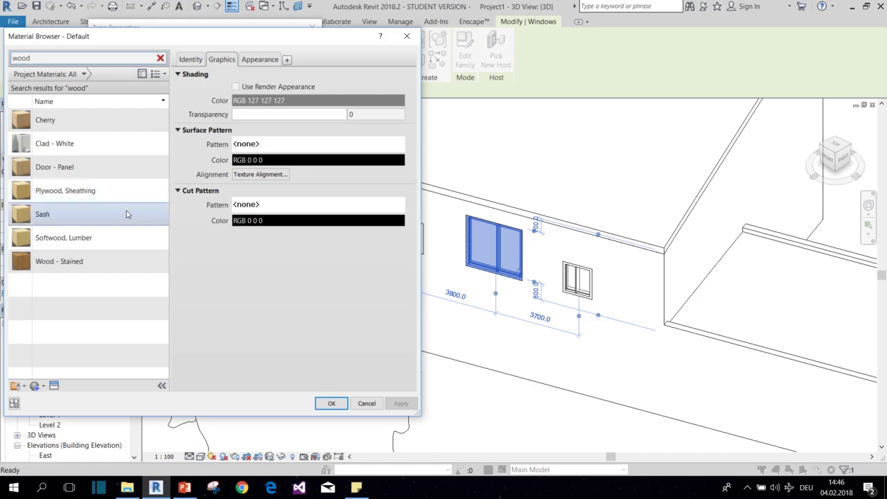
{"action": "left_click", "coordinate": [128, 268]}
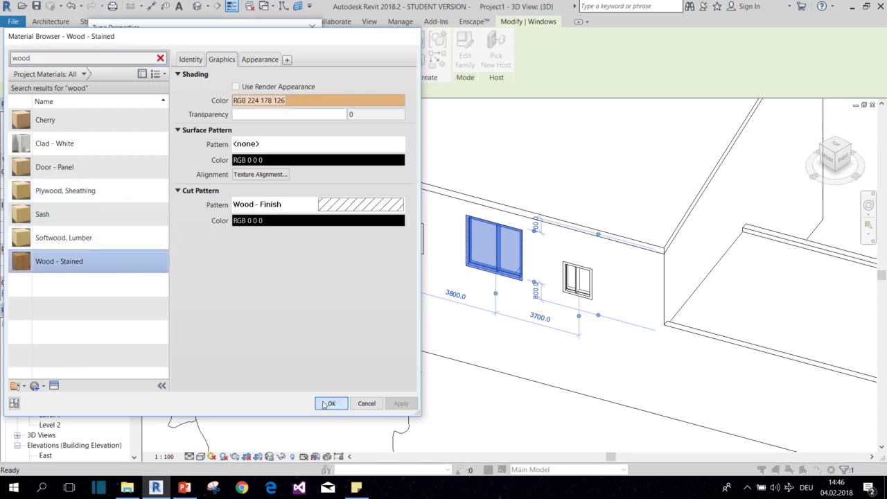
{"action": "left_click", "coordinate": [331, 403]}
{"action": "left_click", "coordinate": [188, 341]}
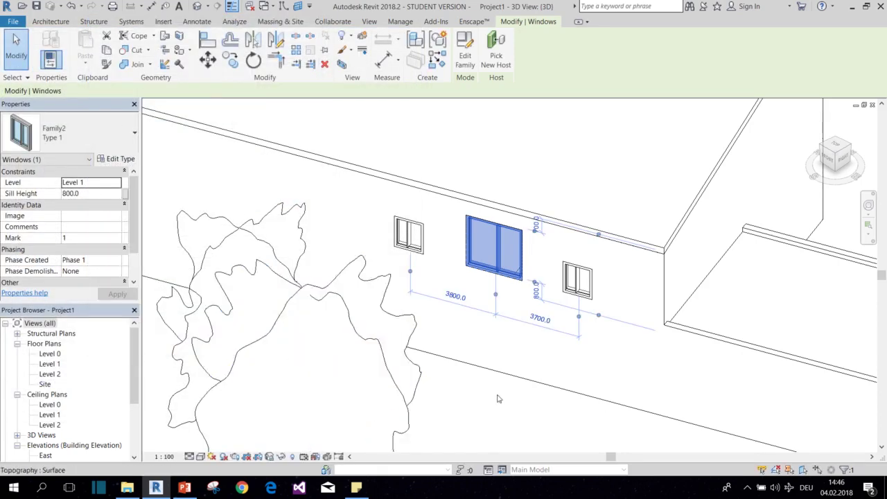
{"action": "key", "text": "Escape"}
Step: Change the left window's Sill Height from 800 to 1000 in the Properties palette
{"action": "left_click", "coordinate": [419, 242]}
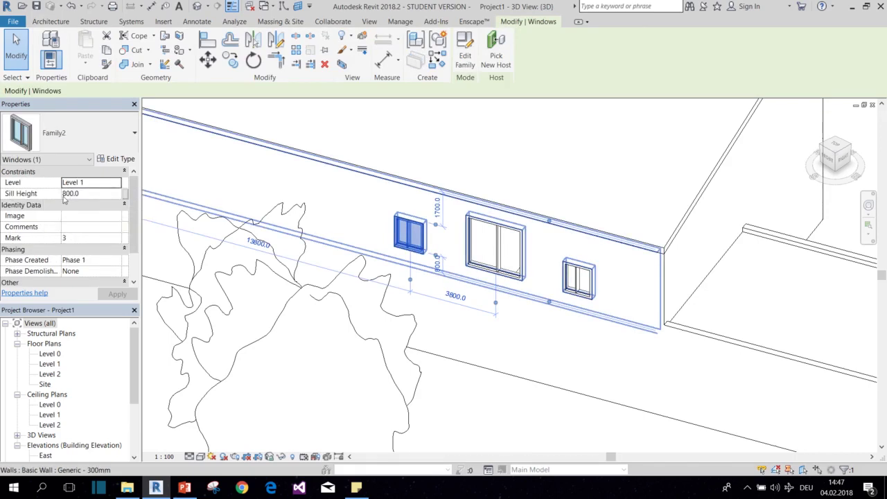
{"action": "left_click", "coordinate": [89, 193]}
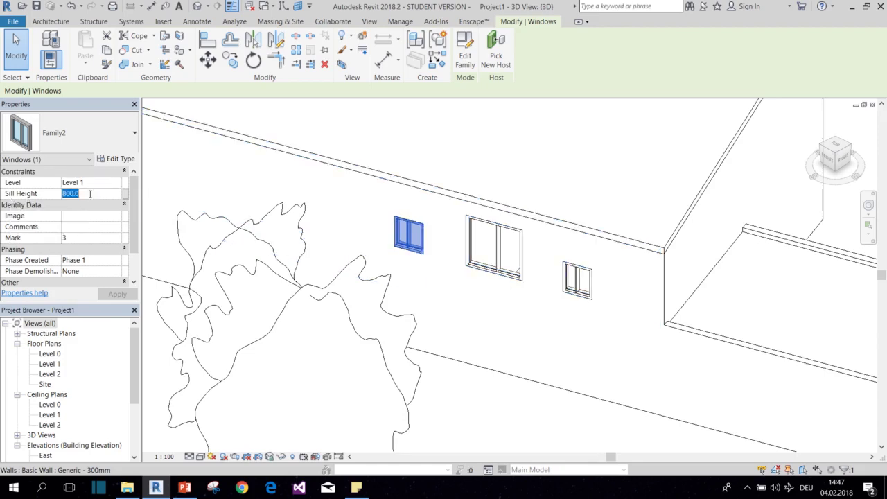
{"action": "type", "text": "1"}
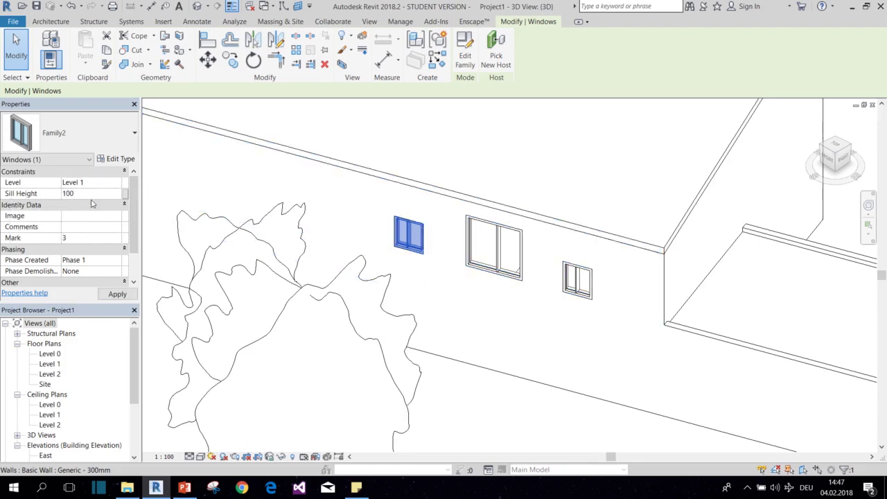
{"action": "left_click", "coordinate": [116, 294]}
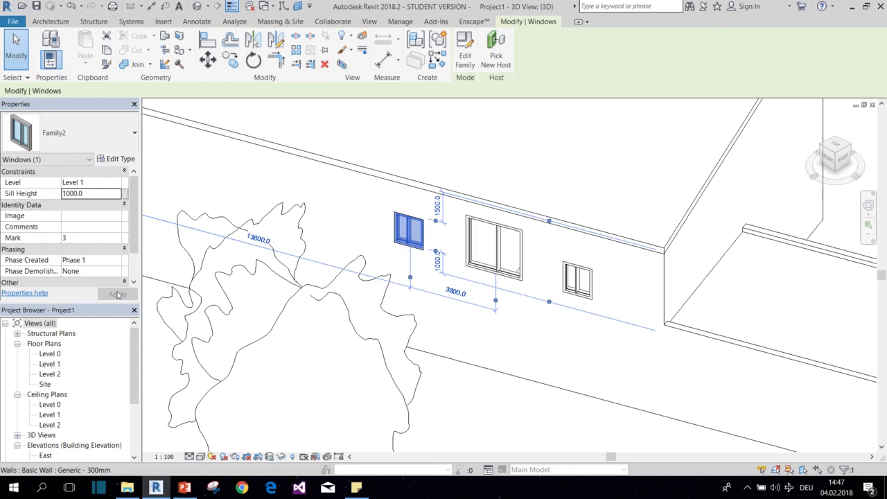